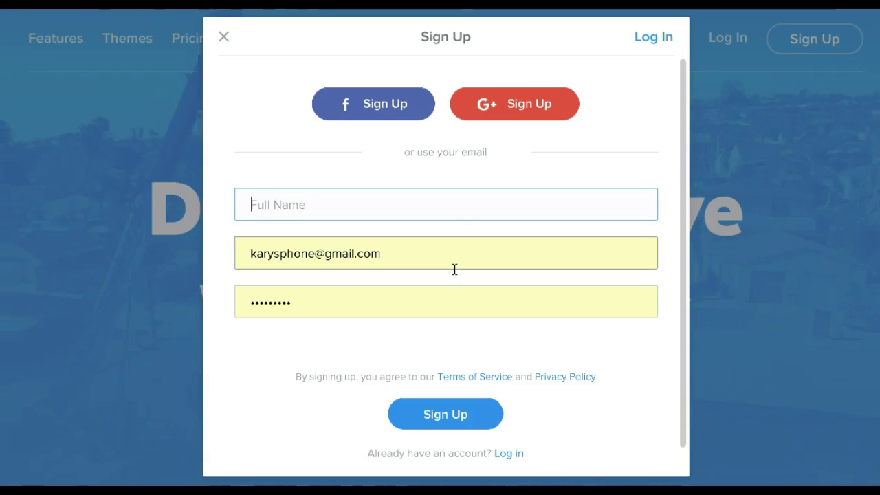
Clear the autofilled e-mail address from the sign-up form.
drag(417, 255, 233, 258)
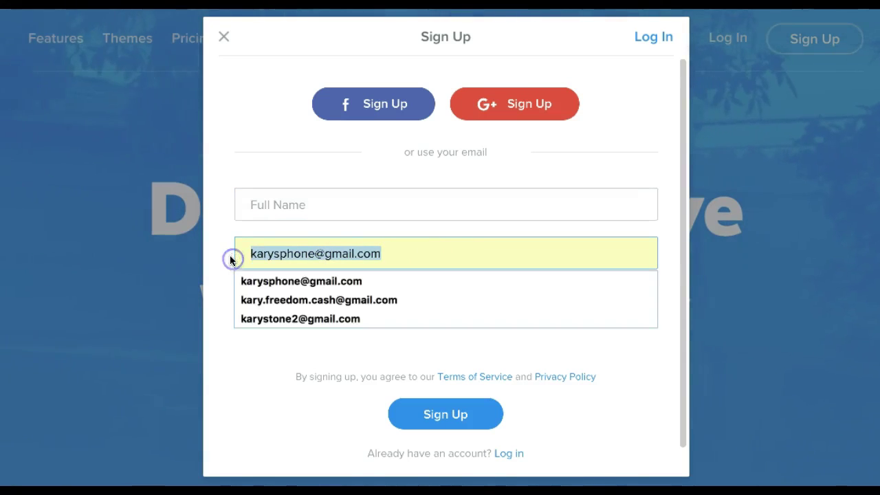
key(End)
key(BackSpace)
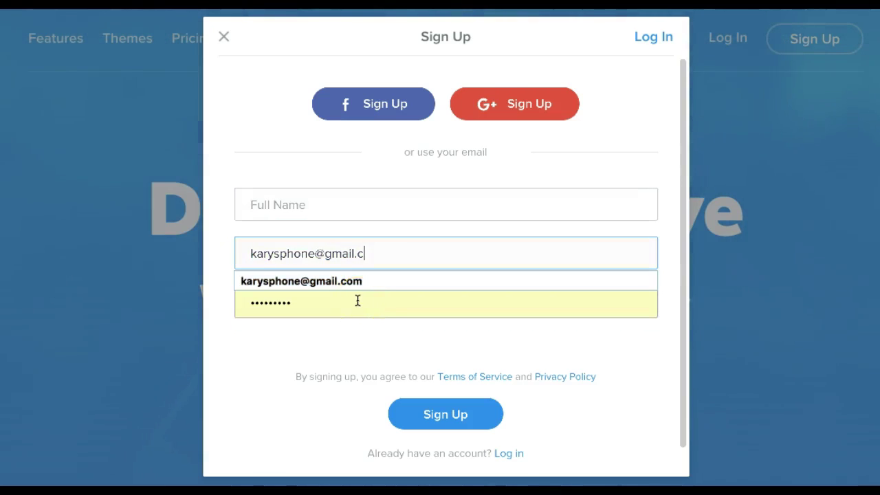
drag(369, 252, 247, 249)
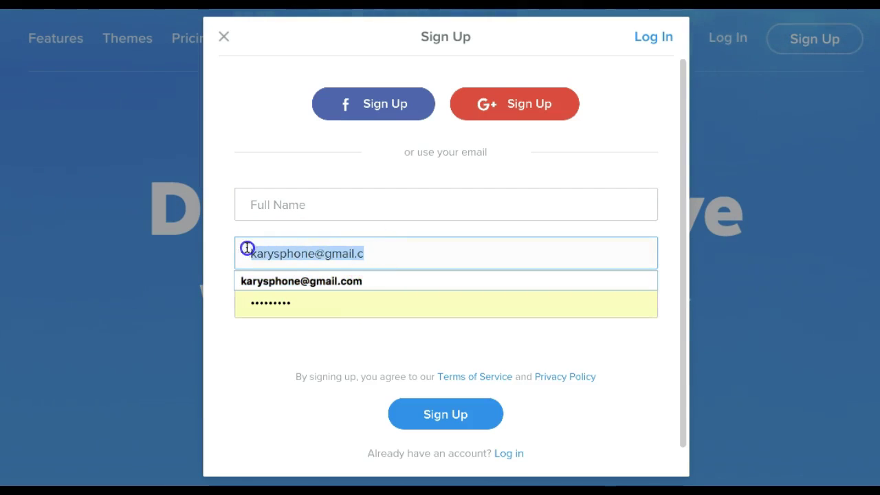
key(BackSpace)
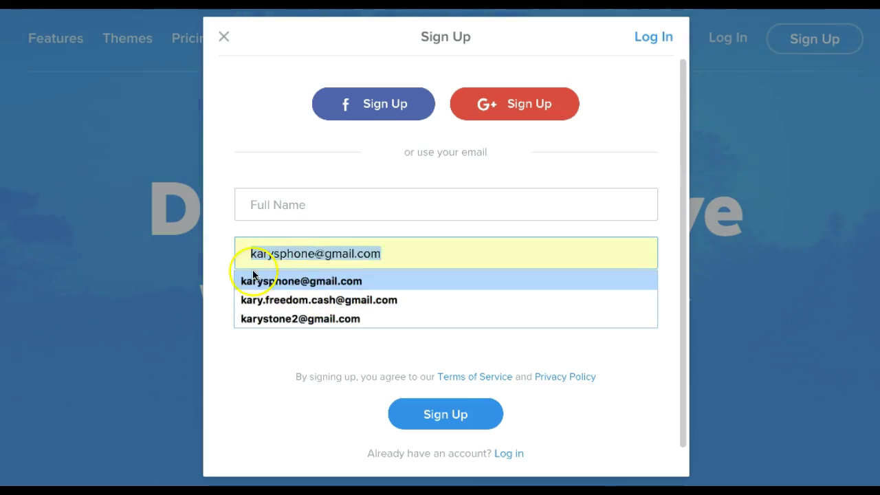
Delete the saved password, dismiss its suggestions, and begin the Full Name entry.
key(Tab)
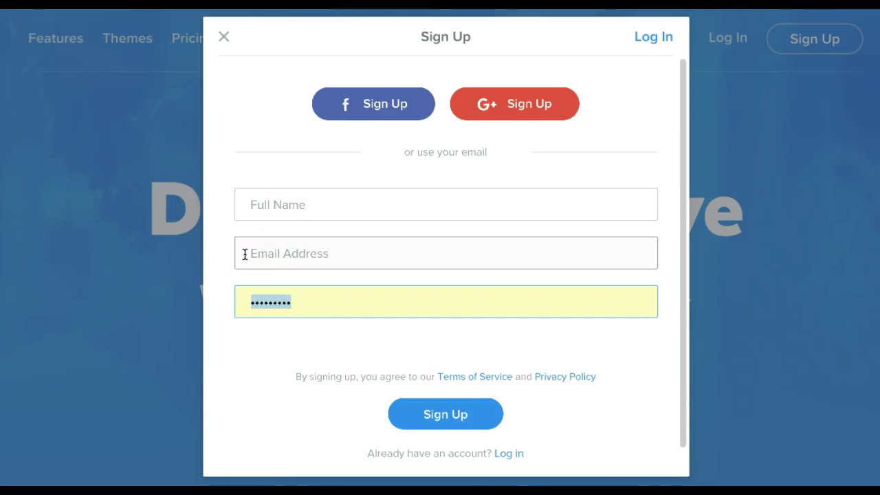
key(BackSpace)
key(Escape)
click(295, 213)
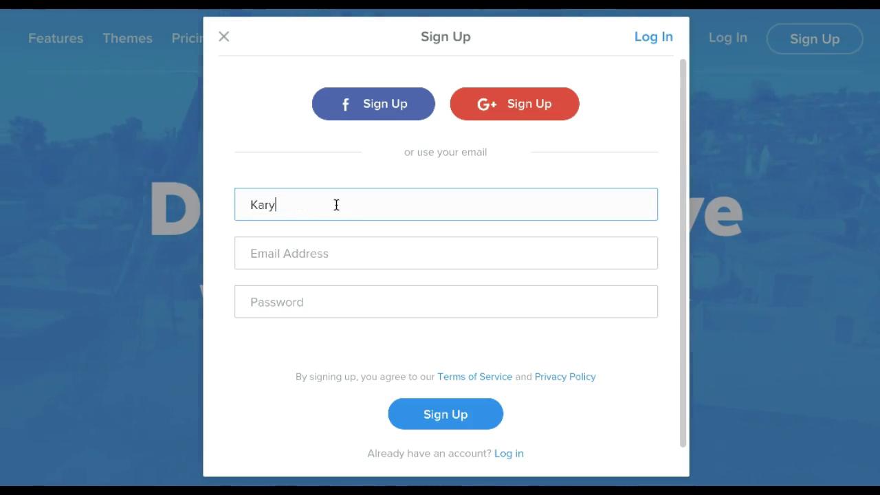
key(BackSpace)
key(BackSpace)
key(BackSpace)
key(BackSpace)
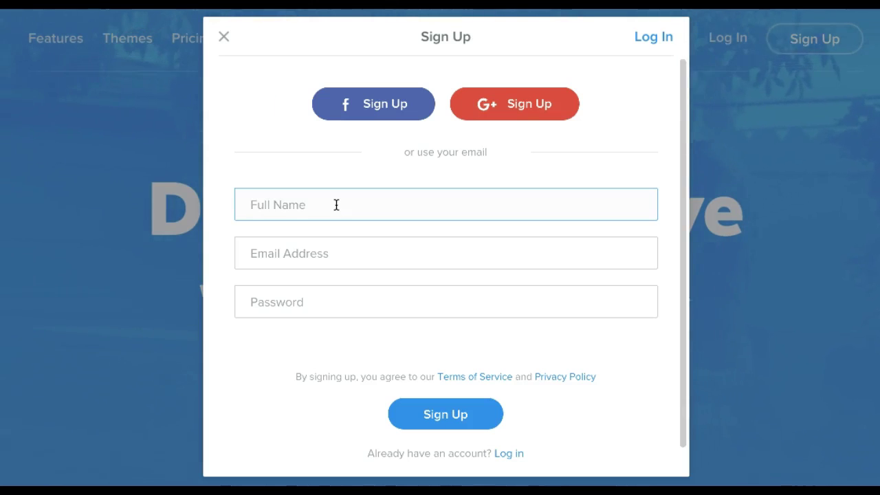
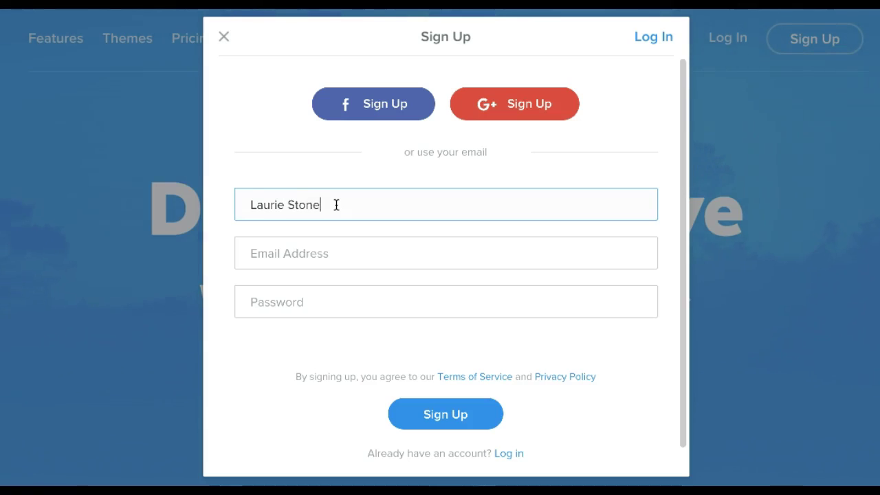
Enter the full name, e-mail address and password, then submit the sign-up form.
key(Tab)
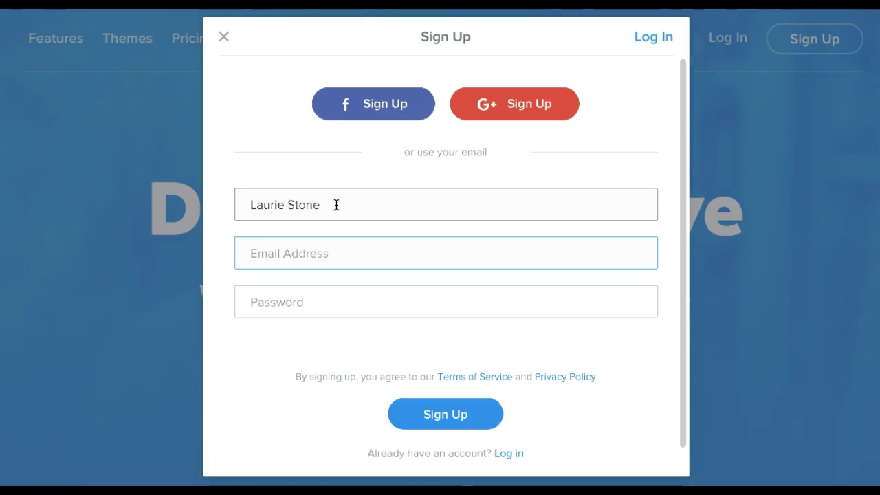
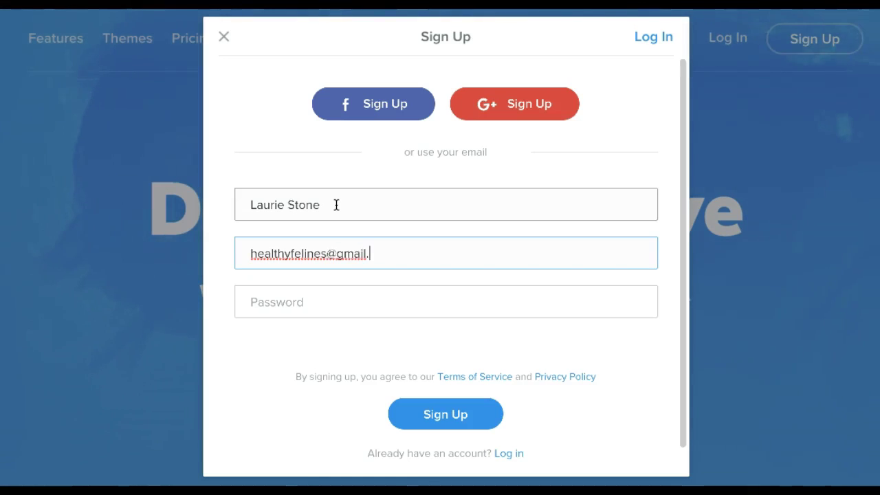
key(Tab)
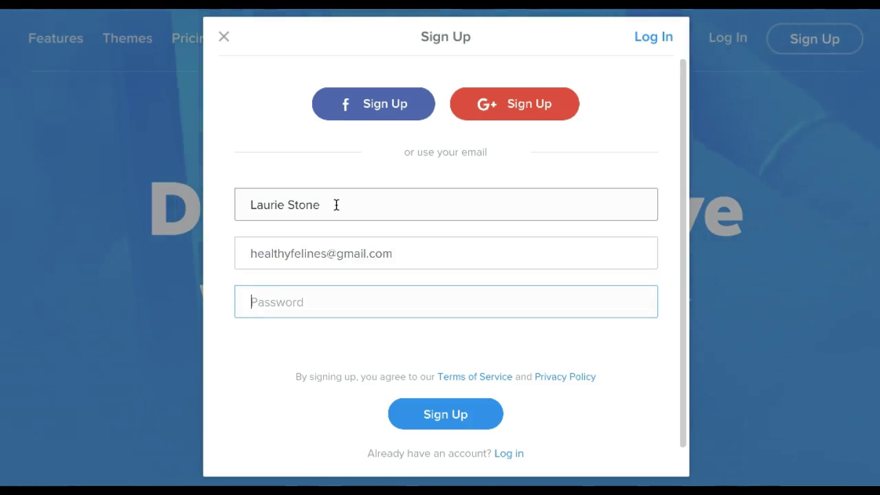
text(*)
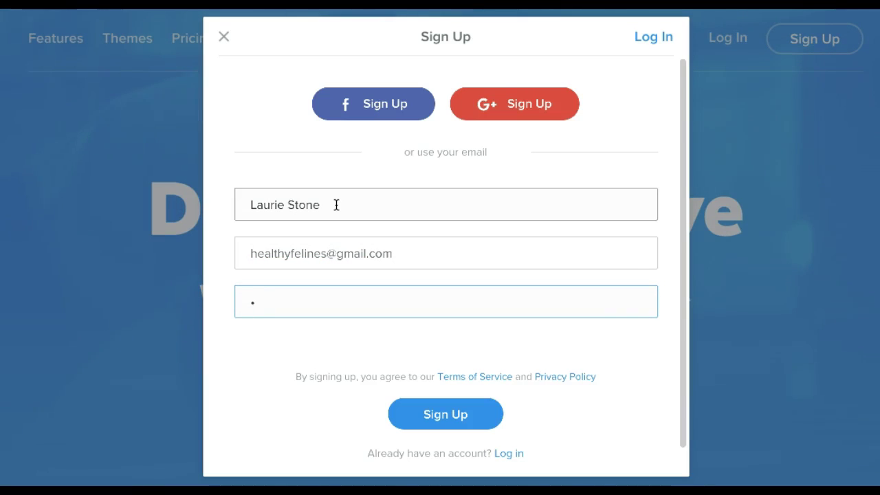
text(*******)
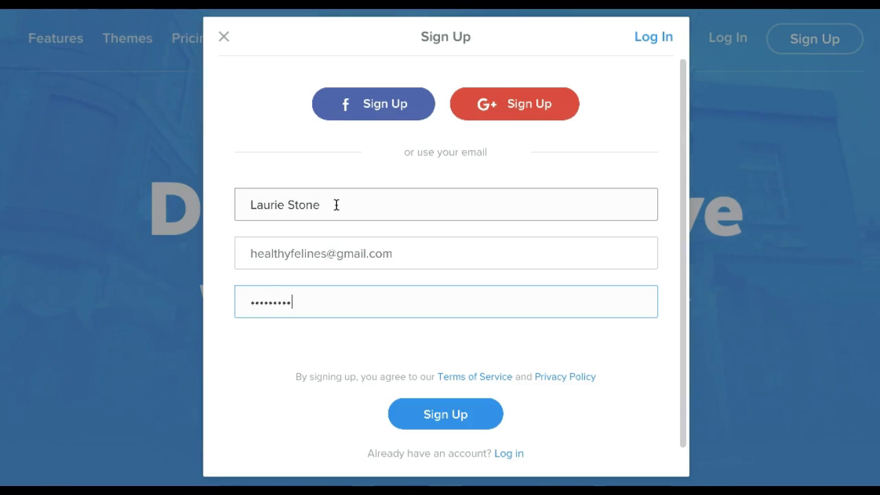
click(450, 417)
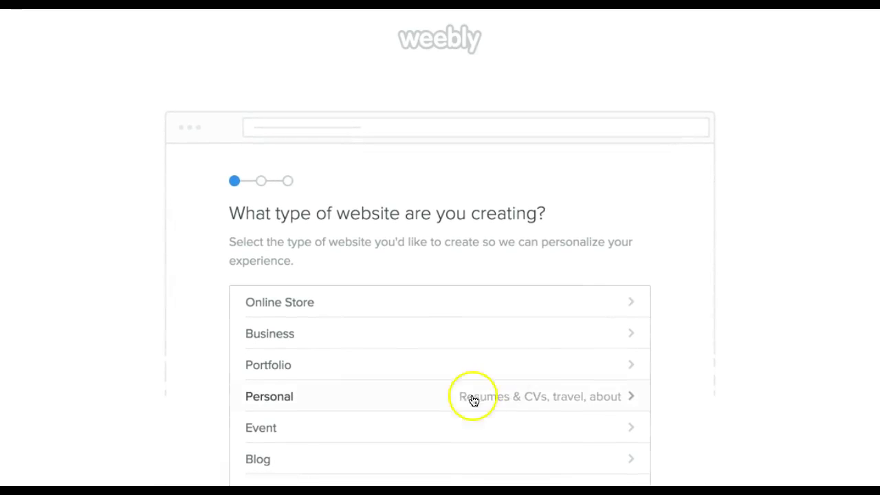
scroll(745, 200, down, 1)
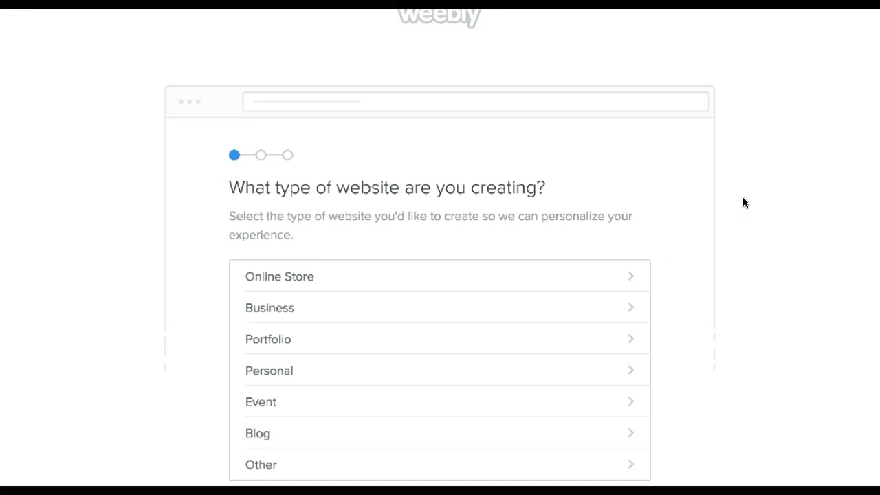
scroll(742, 202, down, 2)
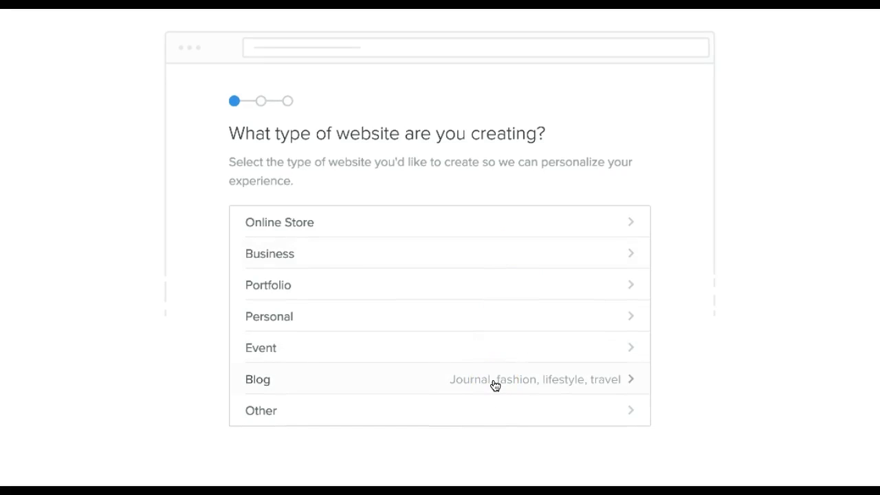
click(536, 256)
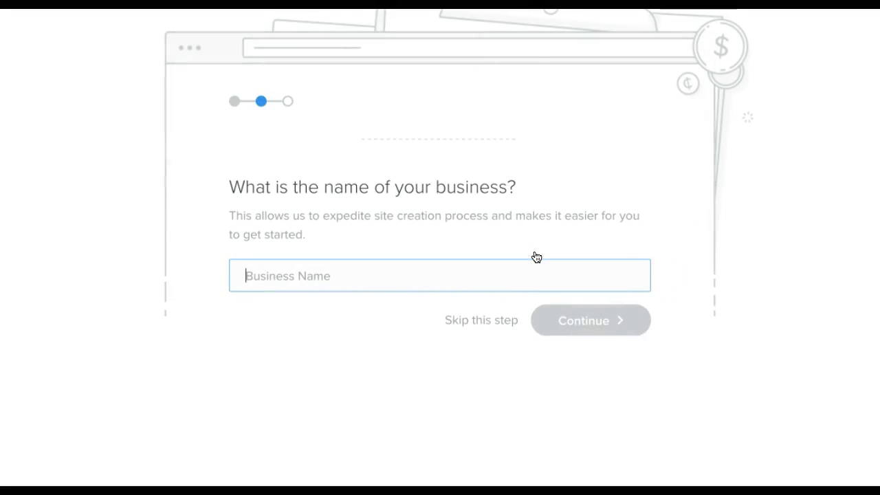
Enter 'Freedom & Cash' as the business name and continue to the themes.
text(Freedom & Cash)
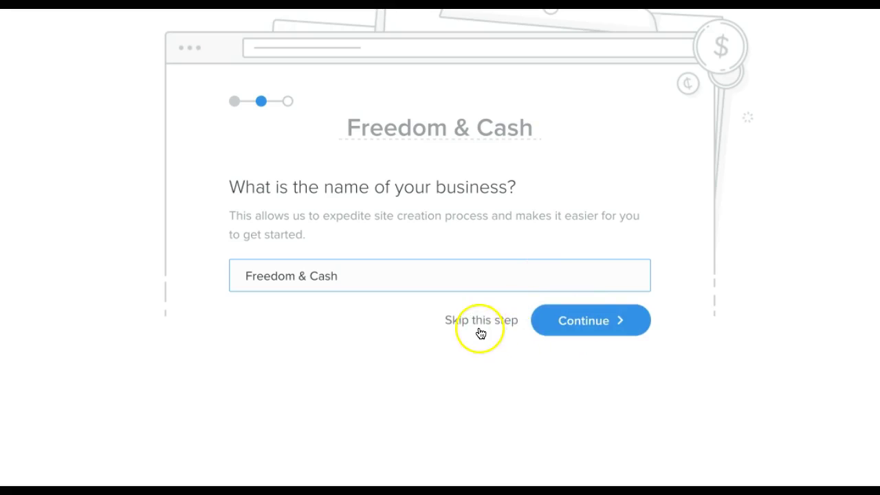
click(586, 321)
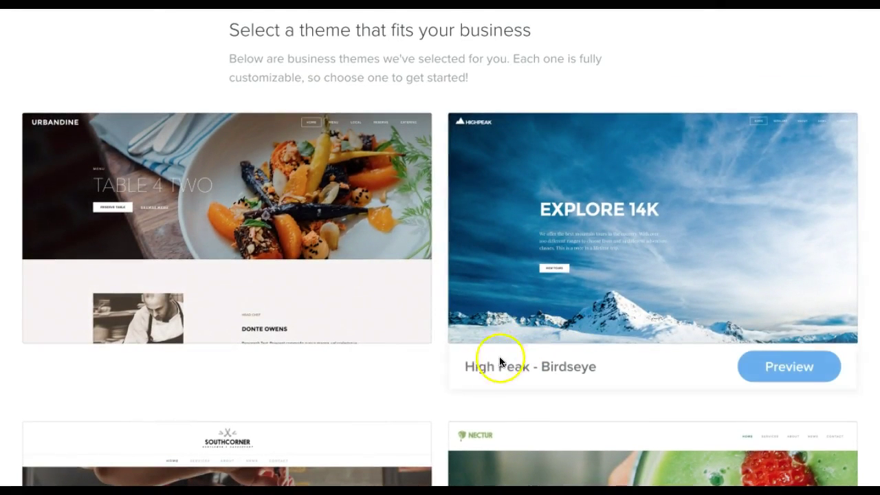
scroll(454, 351, down, 2)
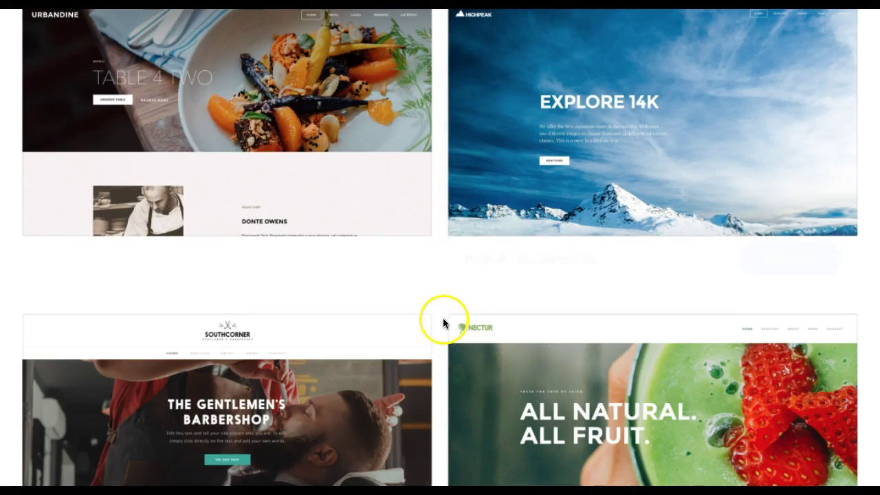
scroll(444, 321, down, 2)
scroll(443, 321, down, 3)
scroll(443, 322, down, 4)
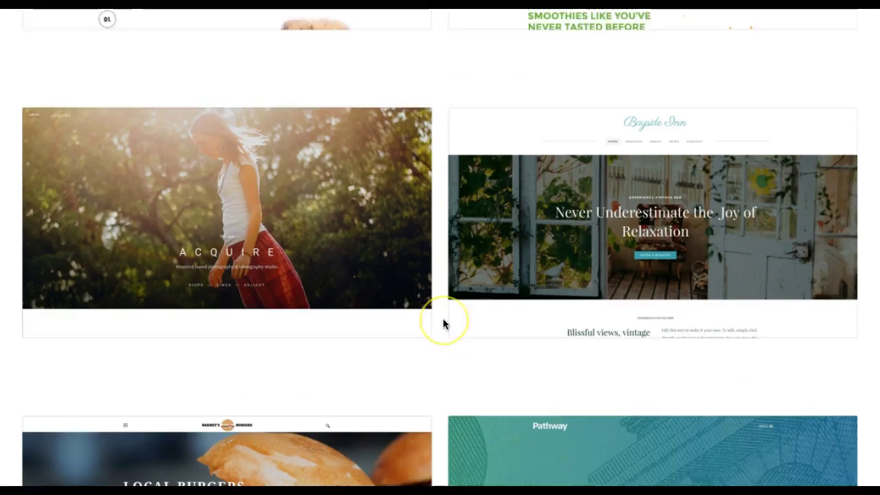
scroll(443, 323, down, 1)
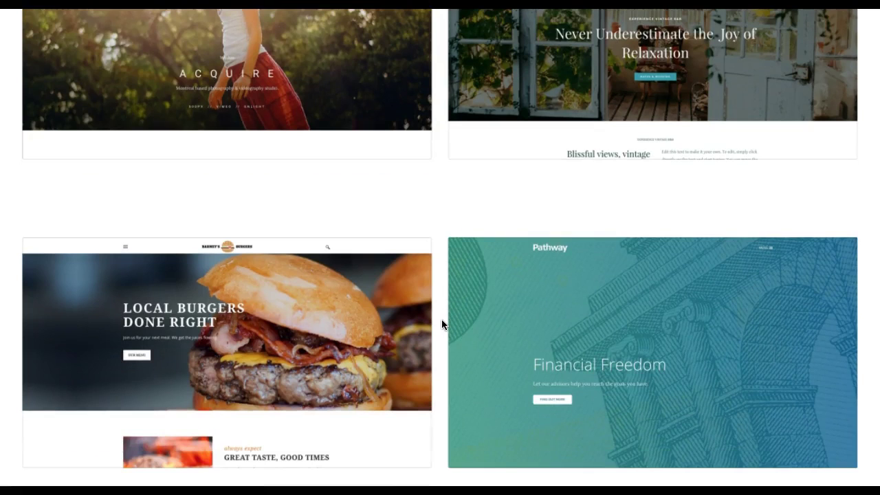
scroll(441, 323, down, 5)
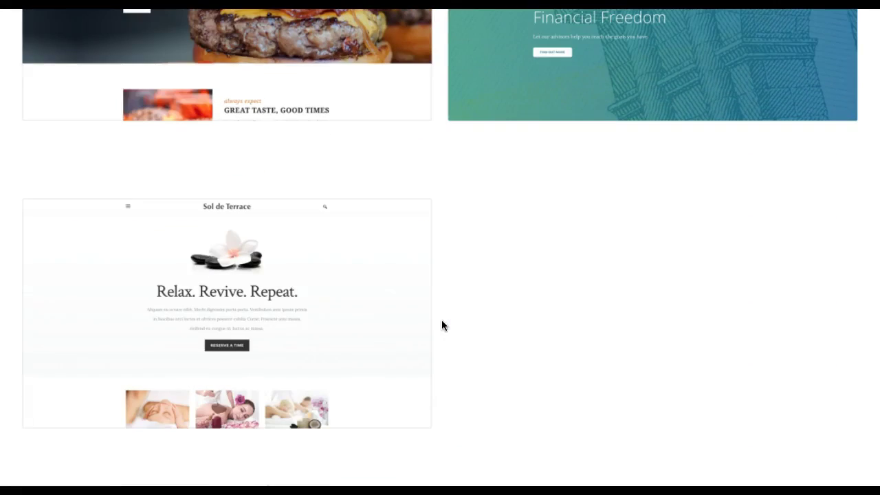
scroll(514, 319, down, 2)
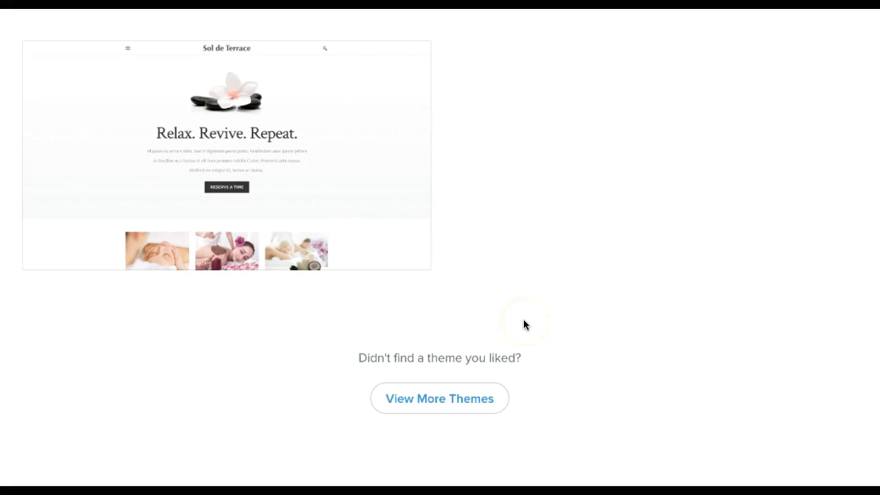
scroll(583, 310, up, 15)
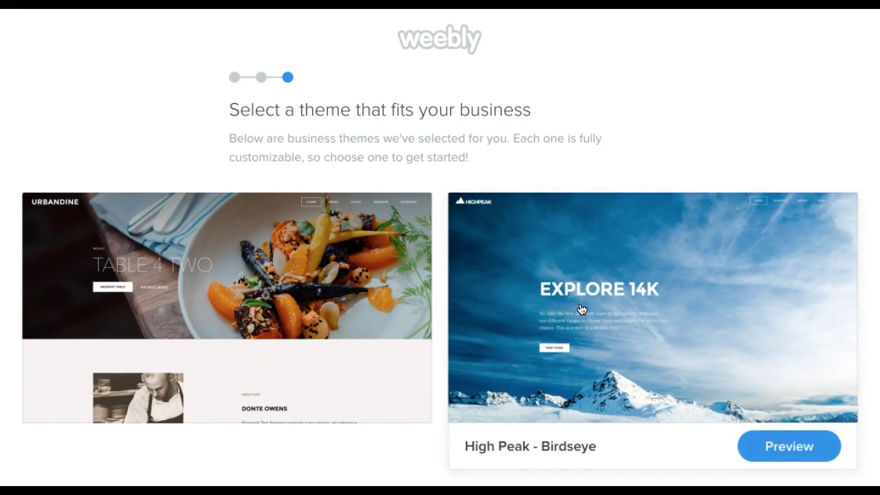
scroll(581, 309, down, 1)
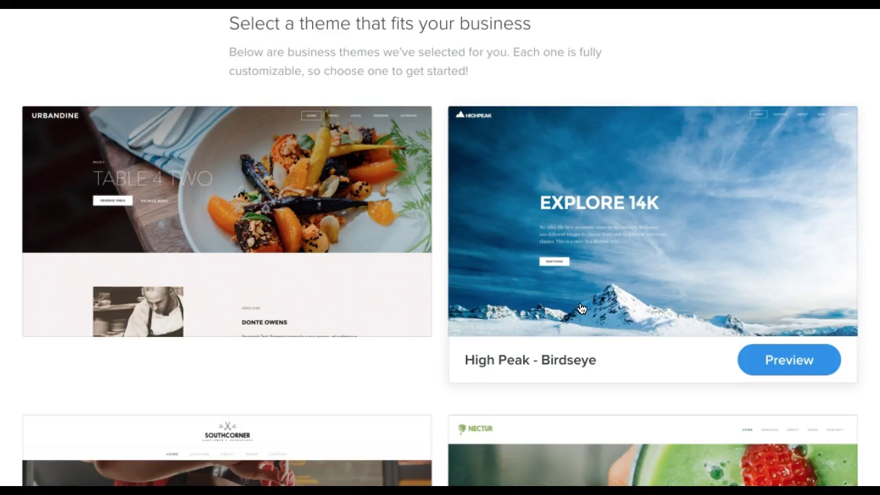
scroll(581, 309, down, 3)
scroll(581, 308, down, 9)
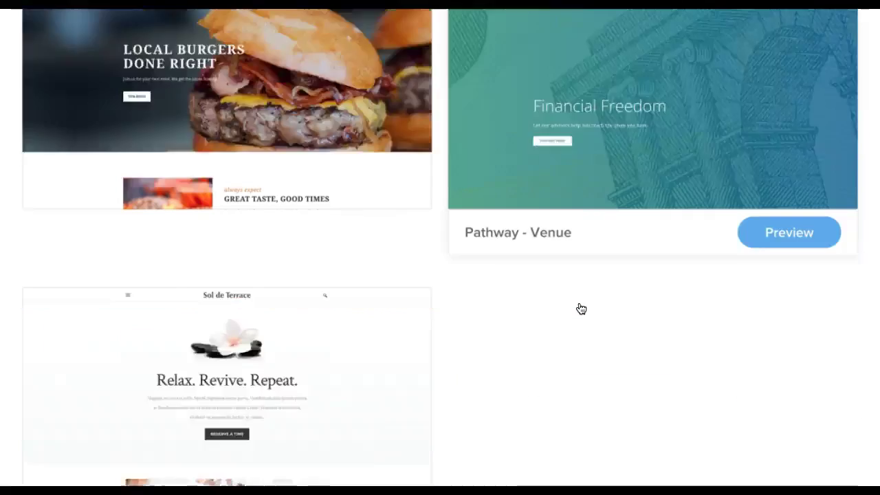
scroll(581, 309, down, 2)
mouse_move(353, 240)
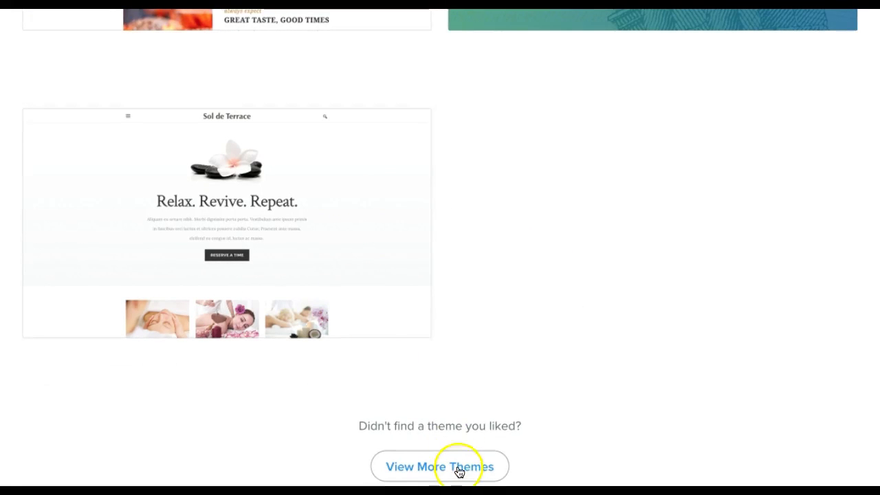
Preview a theme, then start editing a new site built on the Freedom theme.
click(350, 204)
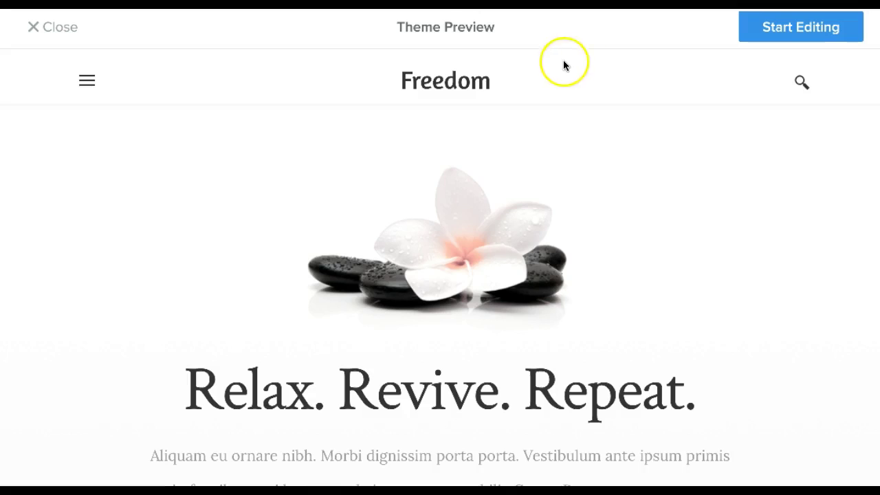
click(780, 33)
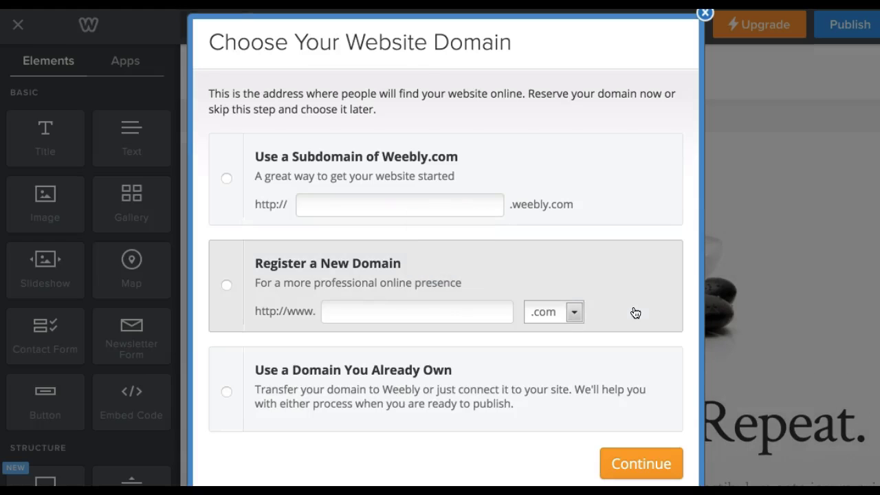
Choose a Weebly subdomain, enter 'healthyfelines', and accept healthyfelines.weebly.com.
click(610, 156)
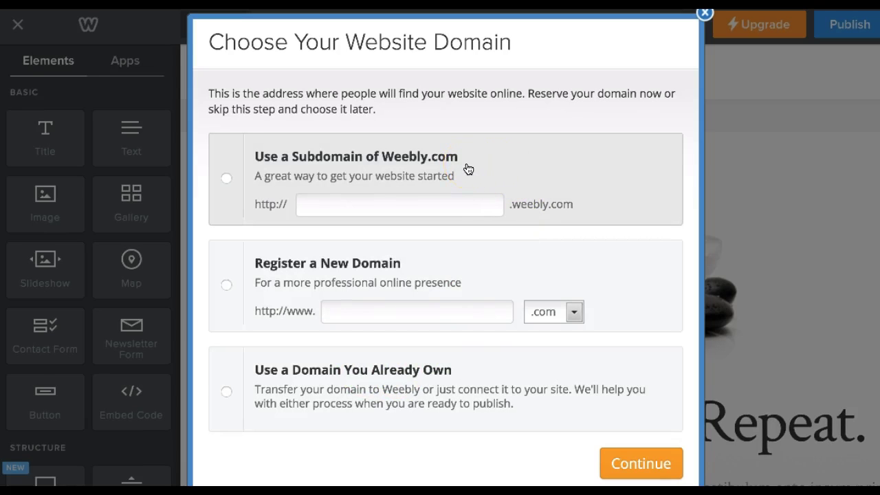
click(385, 209)
click(385, 209)
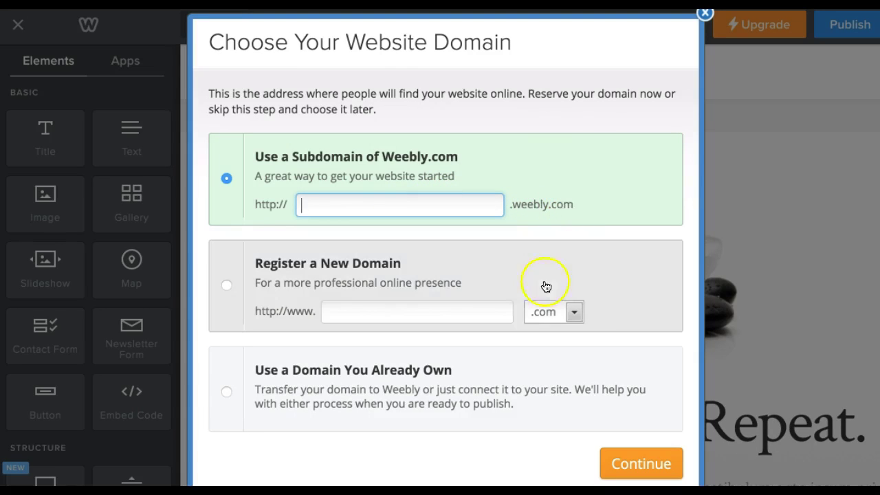
click(382, 309)
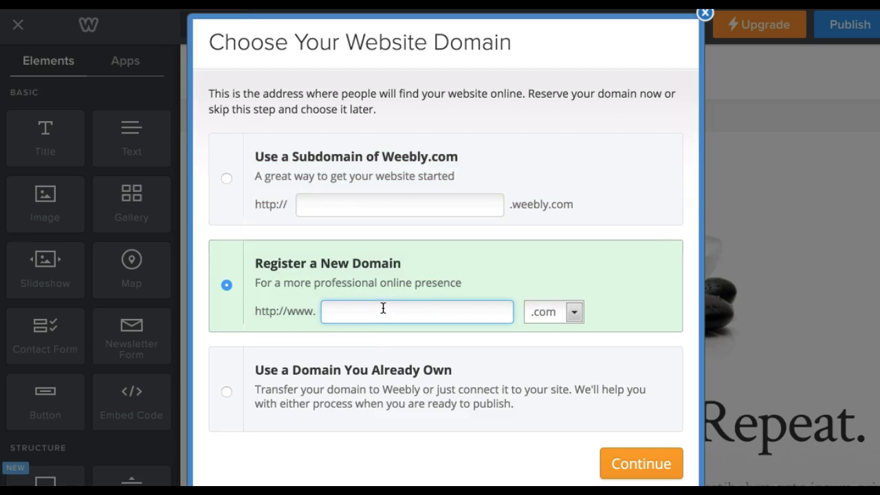
click(226, 182)
click(337, 201)
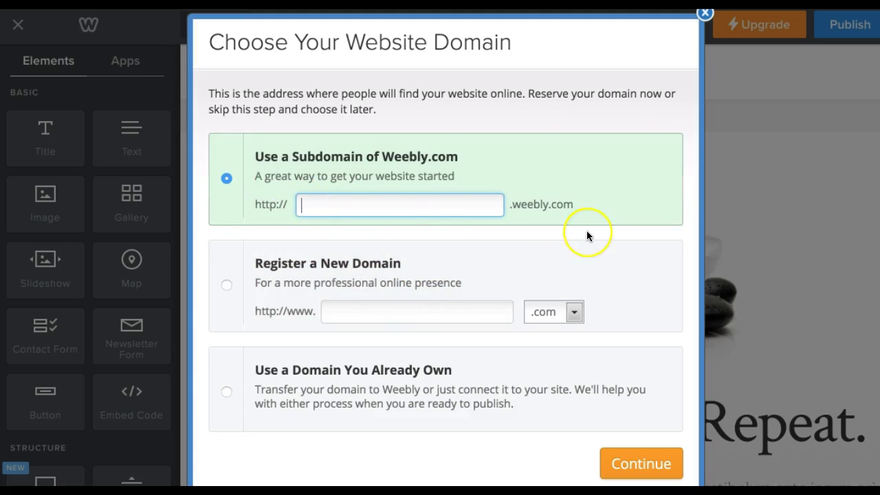
text(heal)
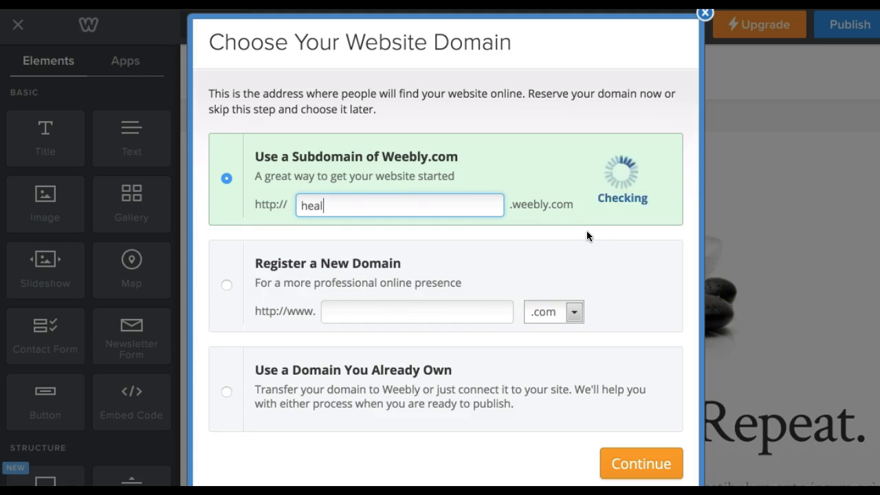
text(thyfelines)
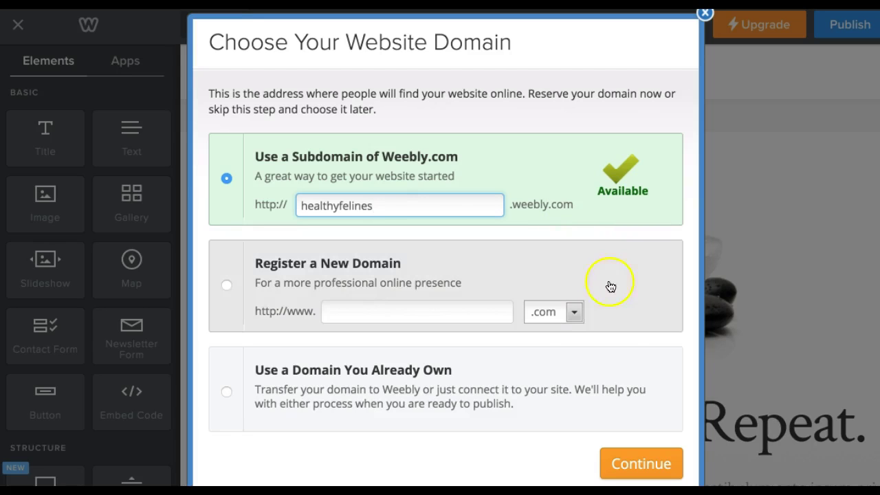
click(639, 472)
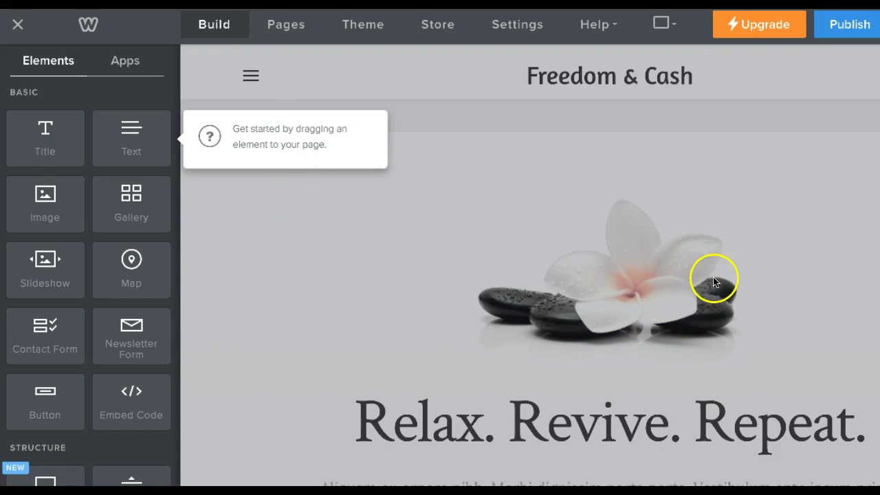
Dismiss the getting-started tip and scroll through the Freedom & Cash template page.
click(868, 477)
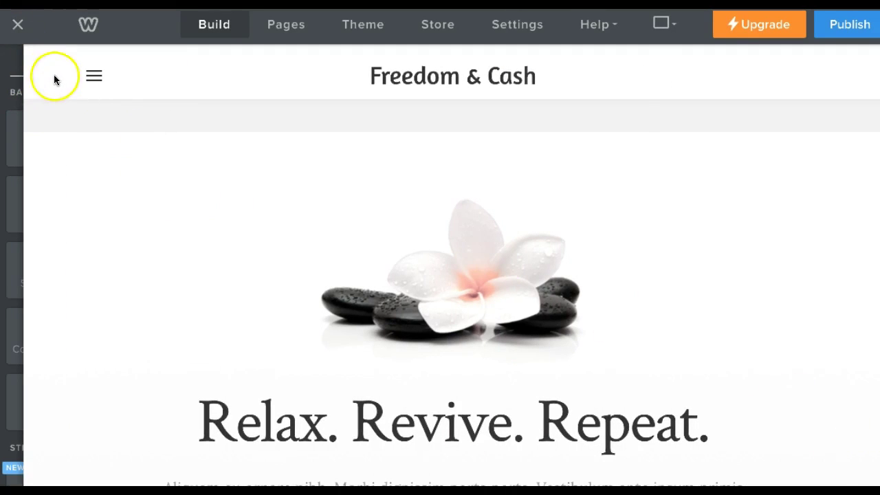
click(15, 62)
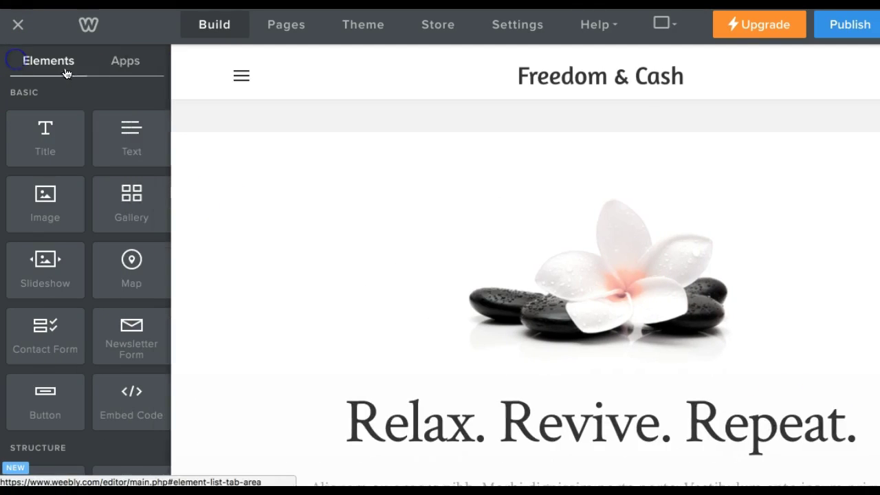
scroll(444, 259, down, 4)
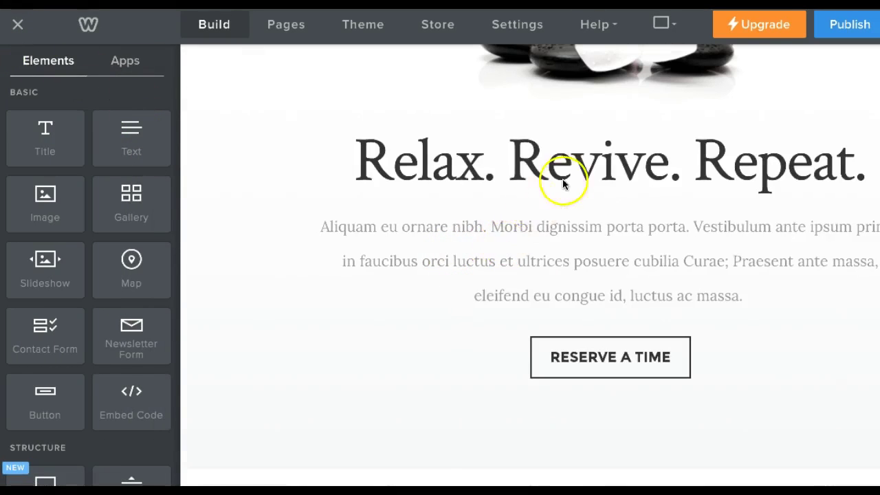
scroll(564, 185, down, 2)
scroll(555, 180, down, 3)
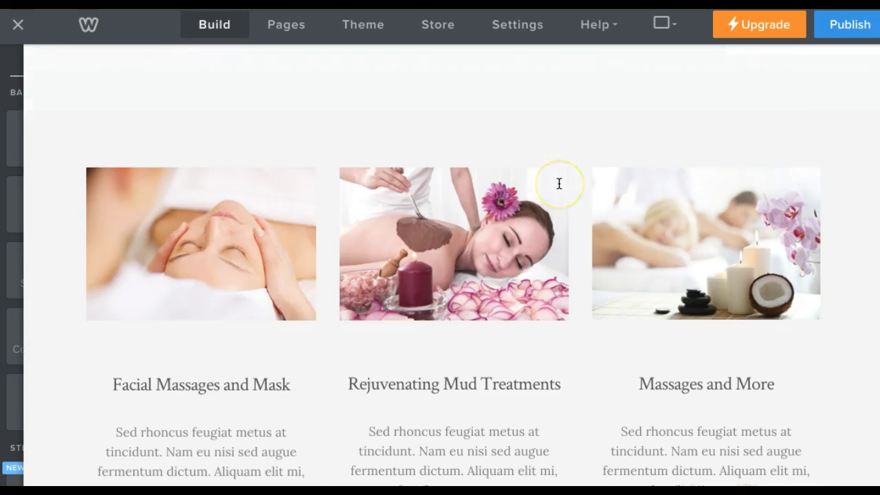
scroll(547, 202, down, 10)
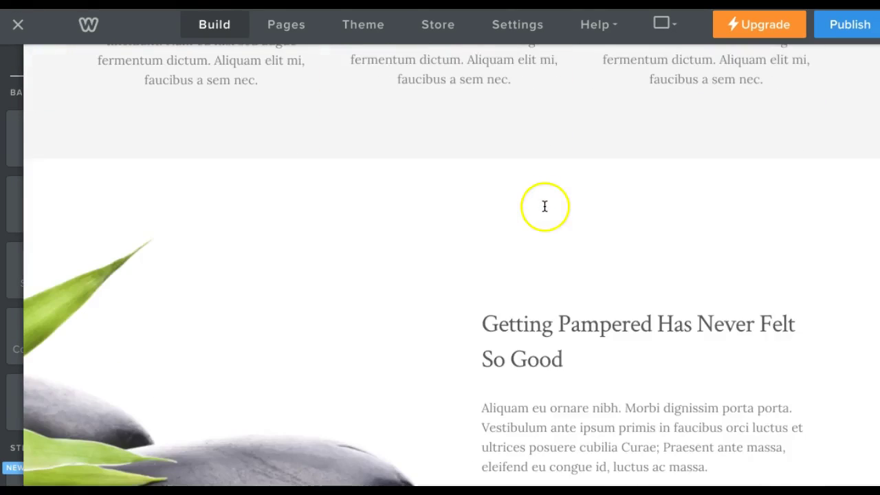
scroll(544, 209, up, 15)
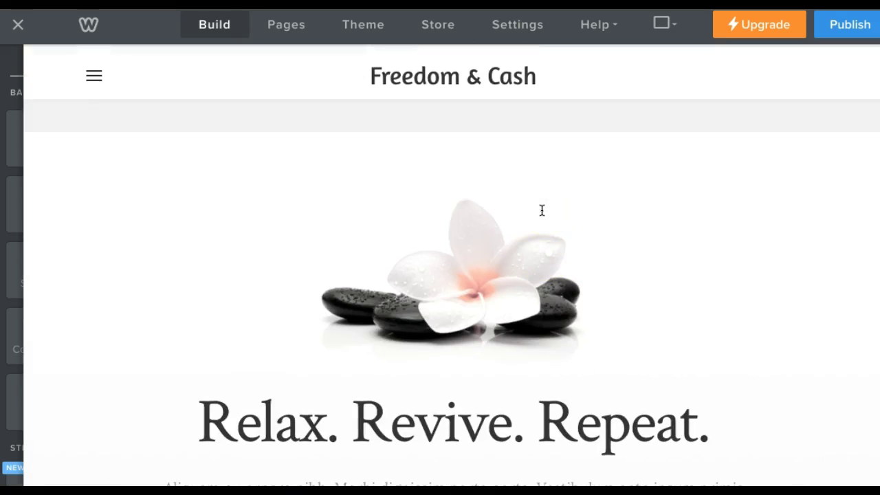
mouse_move(20, 68)
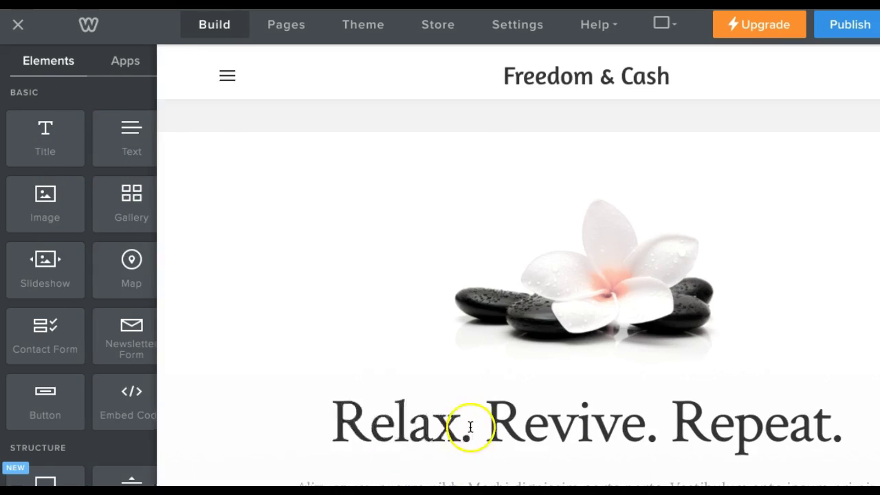
mouse_move(59, 88)
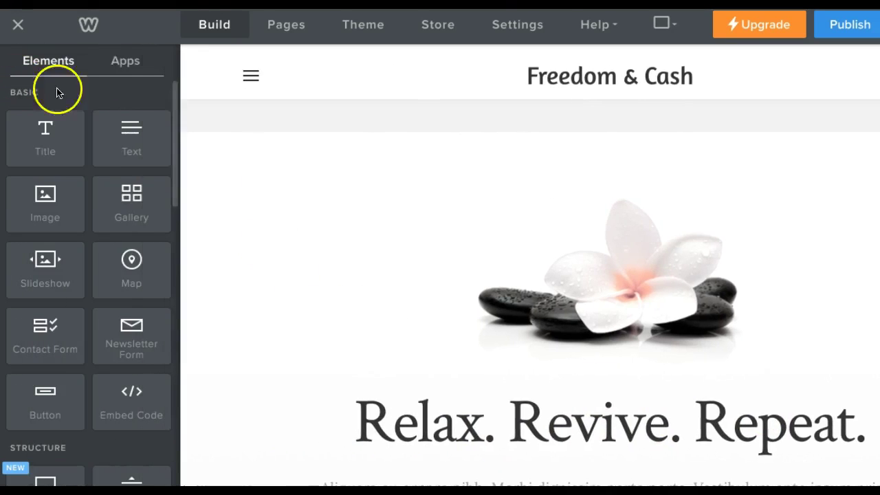
scroll(127, 153, down, 2)
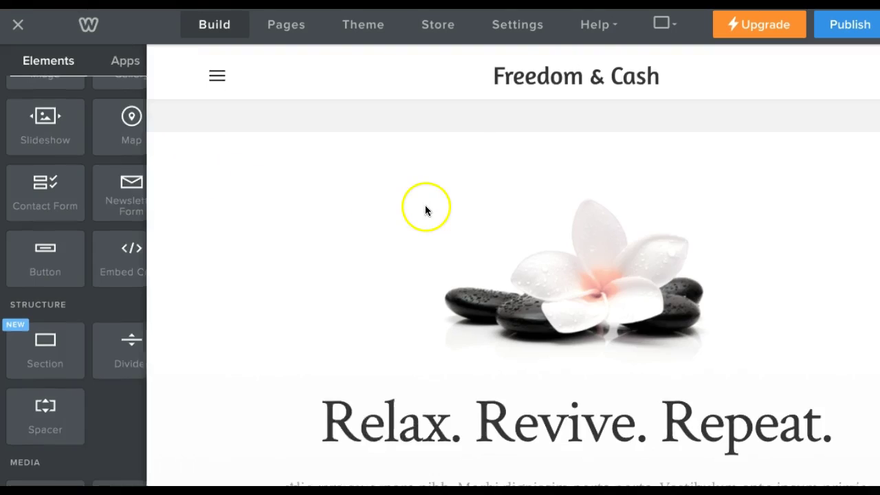
mouse_move(22, 168)
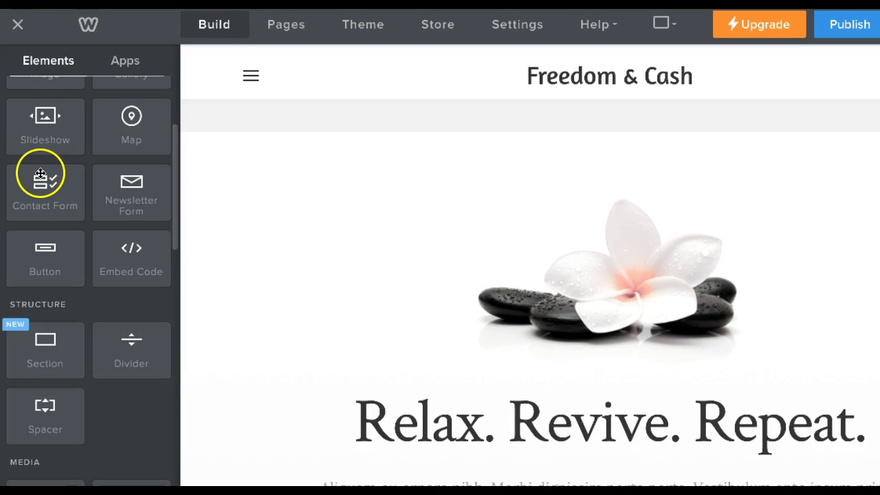
scroll(59, 158, down, 3)
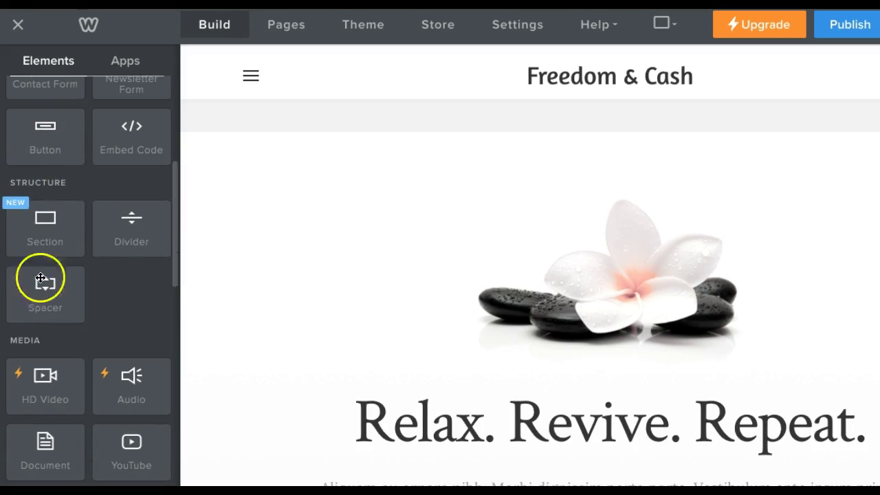
scroll(89, 231, down, 3)
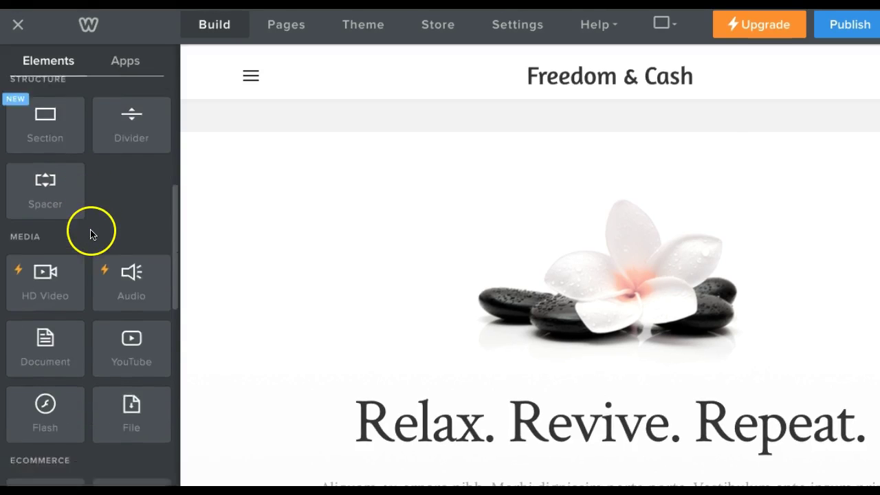
scroll(91, 232, down, 2)
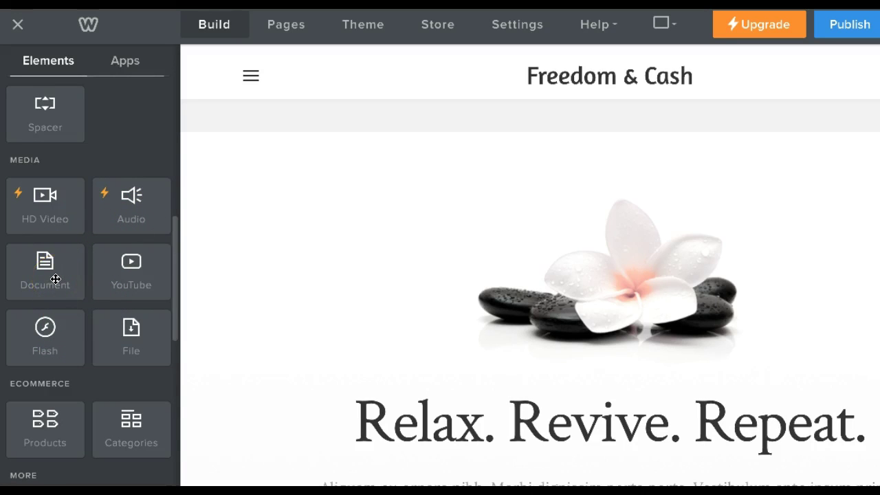
scroll(130, 344, down, 7)
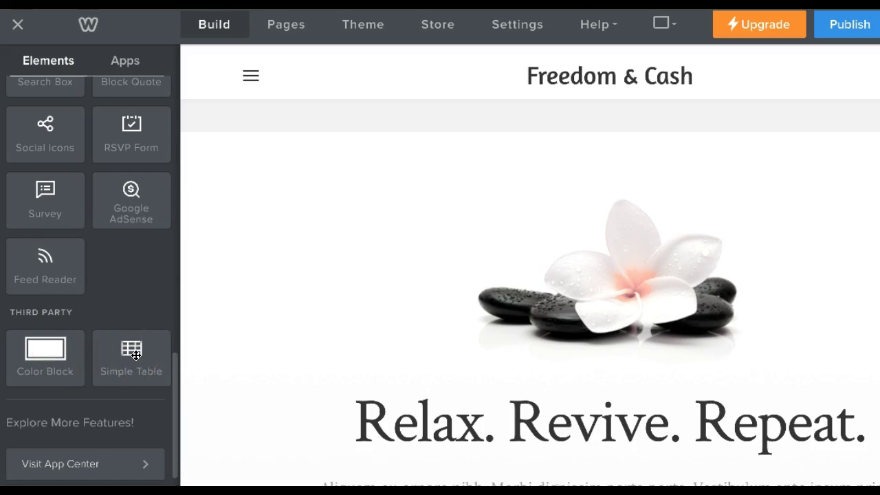
scroll(135, 354, up, 10)
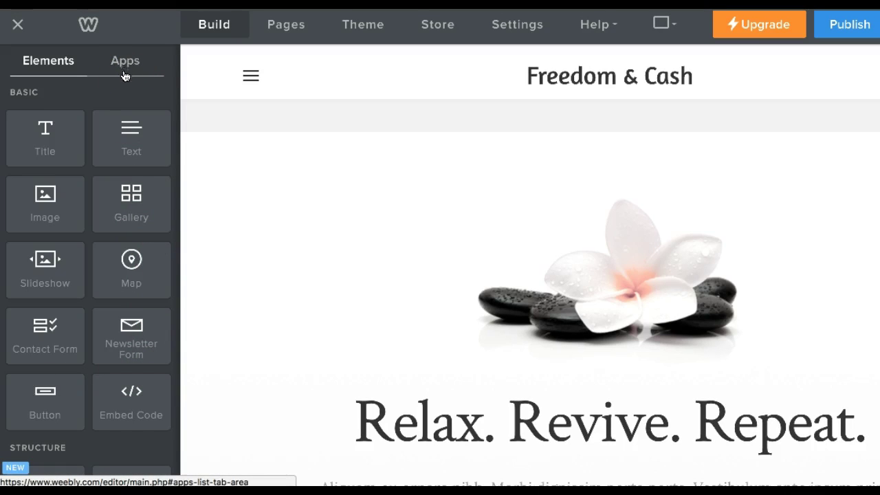
click(124, 76)
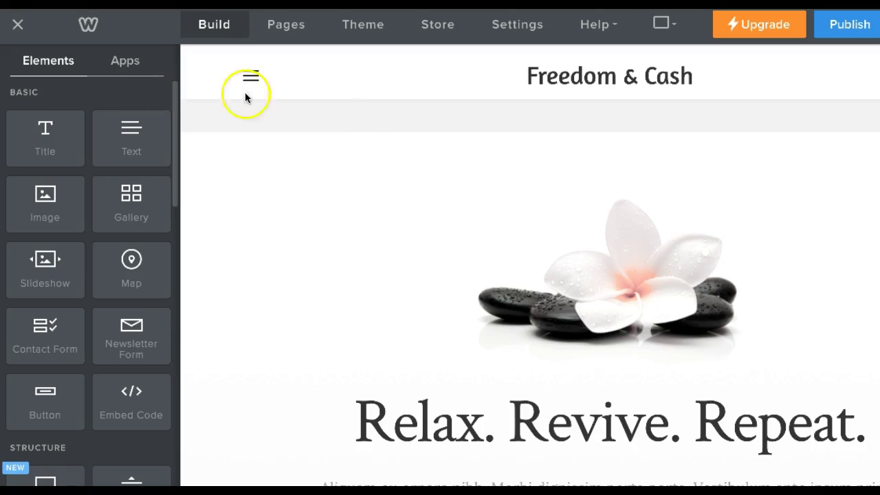
scroll(491, 245, down, 5)
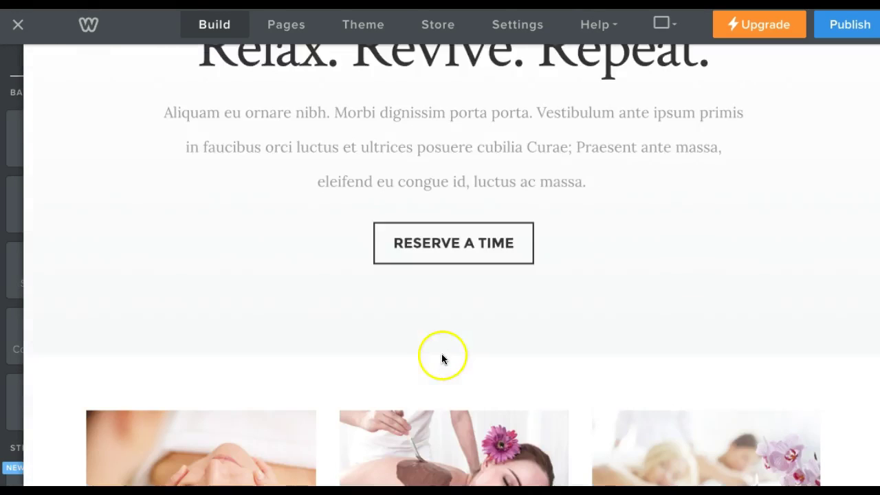
Replace the intro paragraph with 'Start typing and put some stuff in here.' and adjust its alignment.
scroll(430, 321, down, 8)
scroll(429, 321, up, 10)
scroll(426, 324, up, 4)
scroll(424, 322, down, 3)
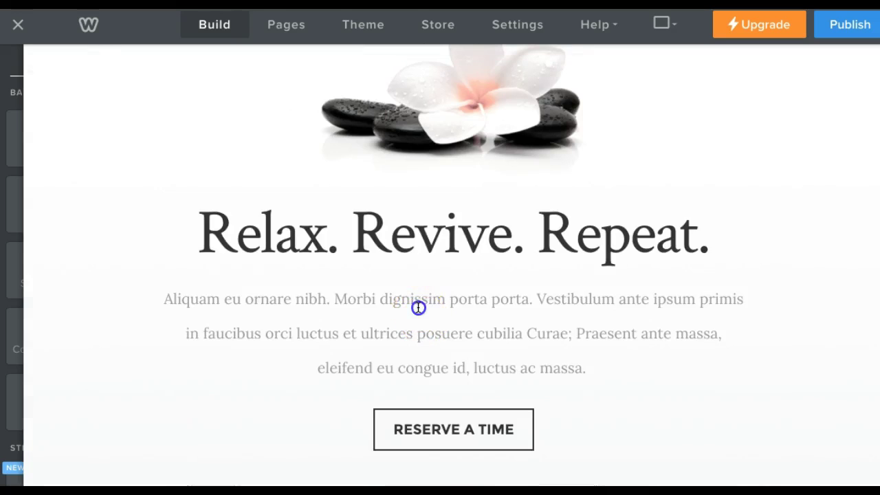
double_click(419, 307)
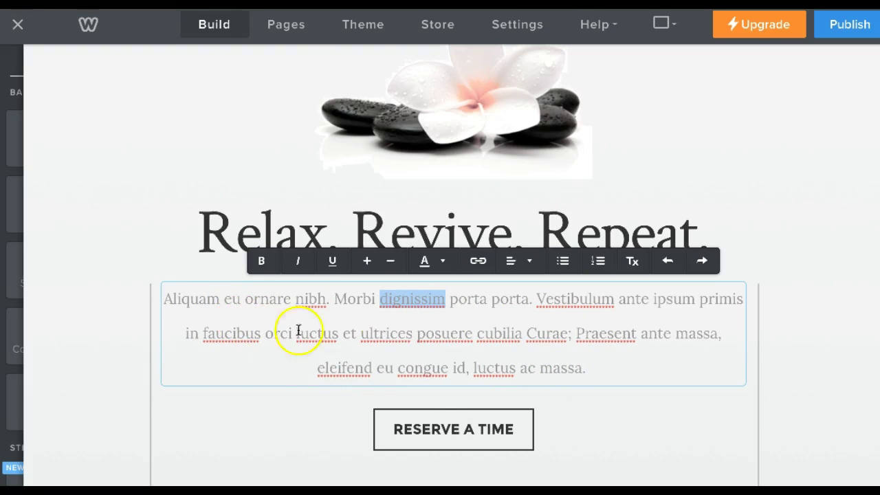
drag(590, 368, 161, 301)
text(Start typing and pu)
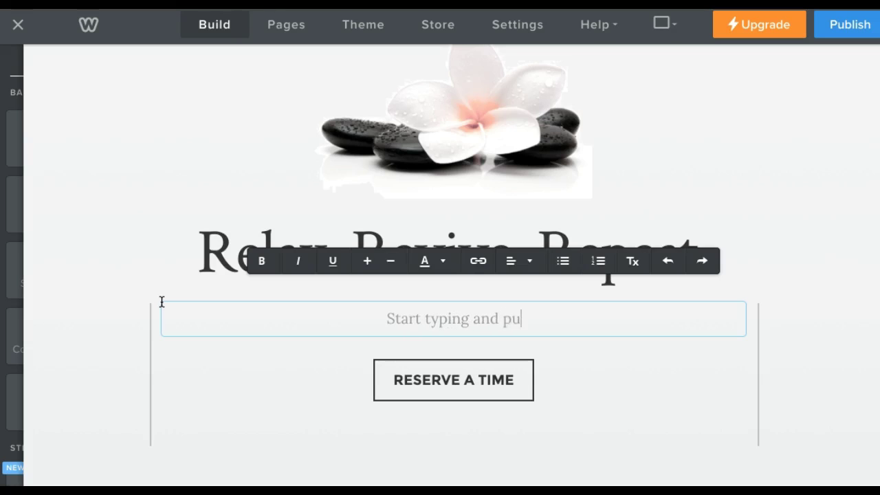
text(t some stuff i)
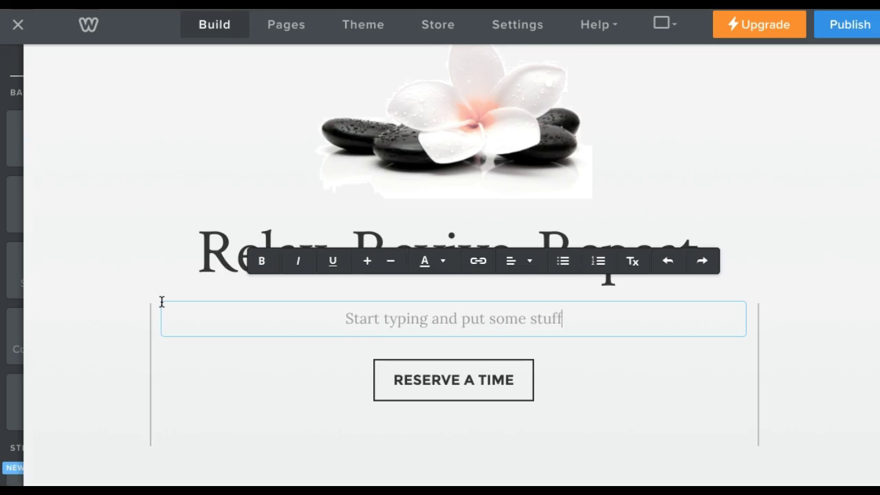
text(n here.)
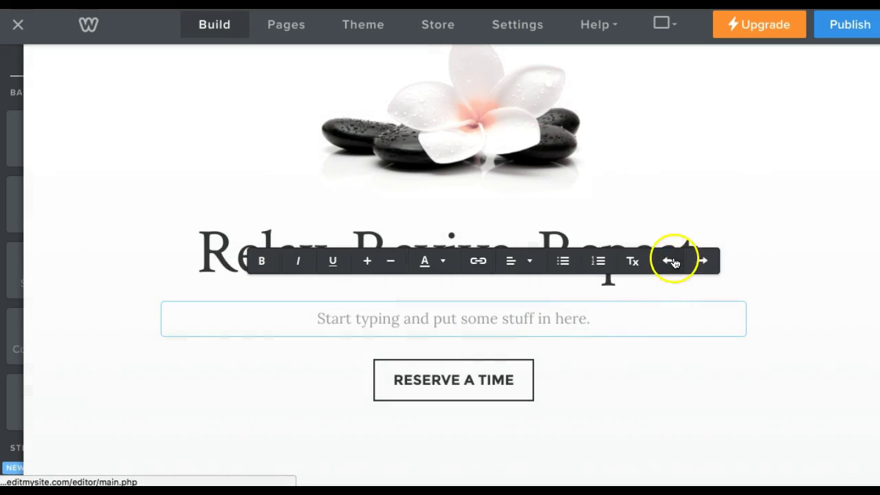
click(514, 264)
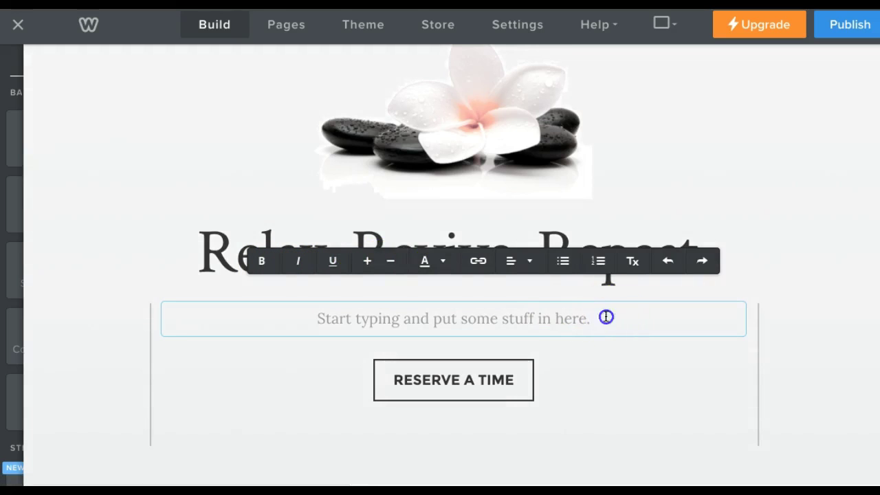
drag(604, 318, 295, 317)
Shrink the subtitle text and colour it dark red from the swatches.
click(365, 261)
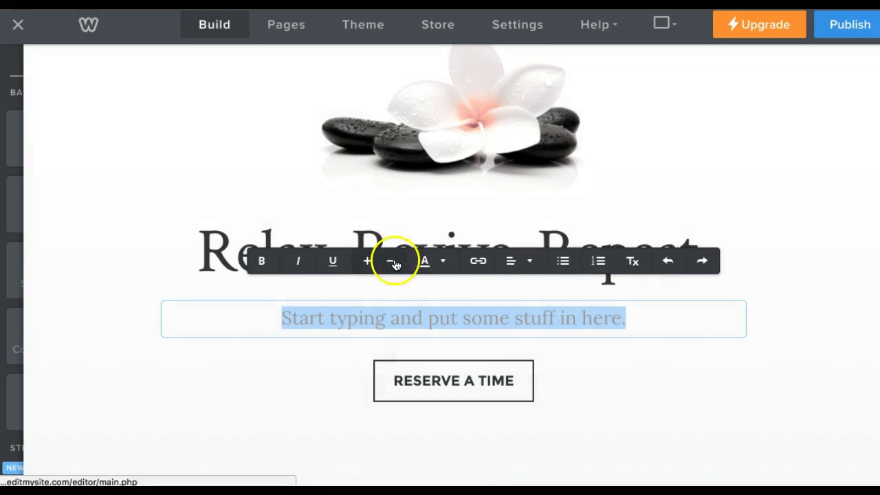
click(392, 262)
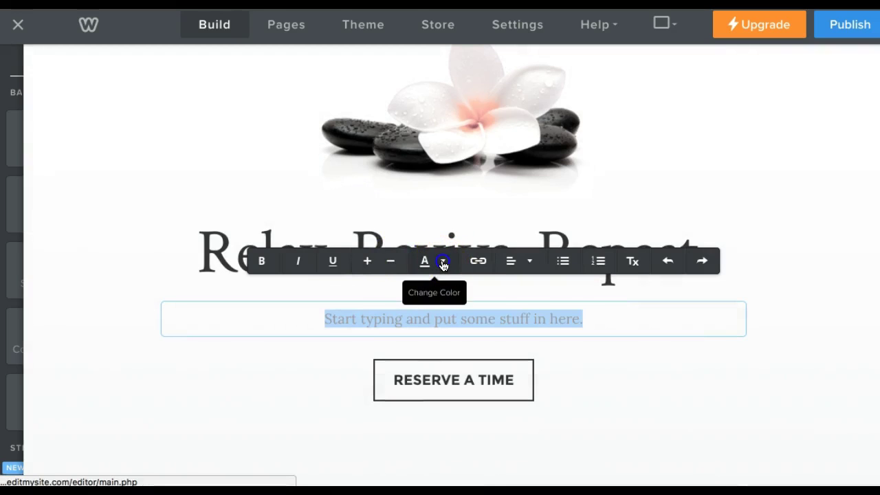
click(443, 264)
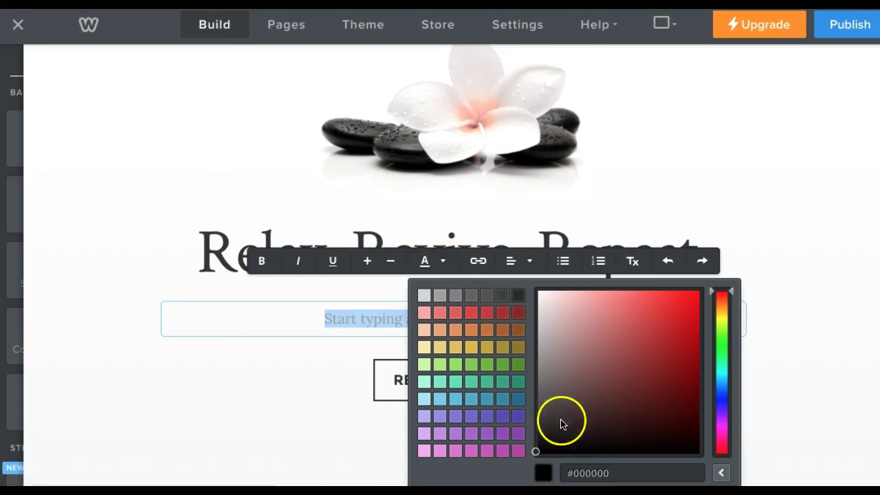
click(518, 313)
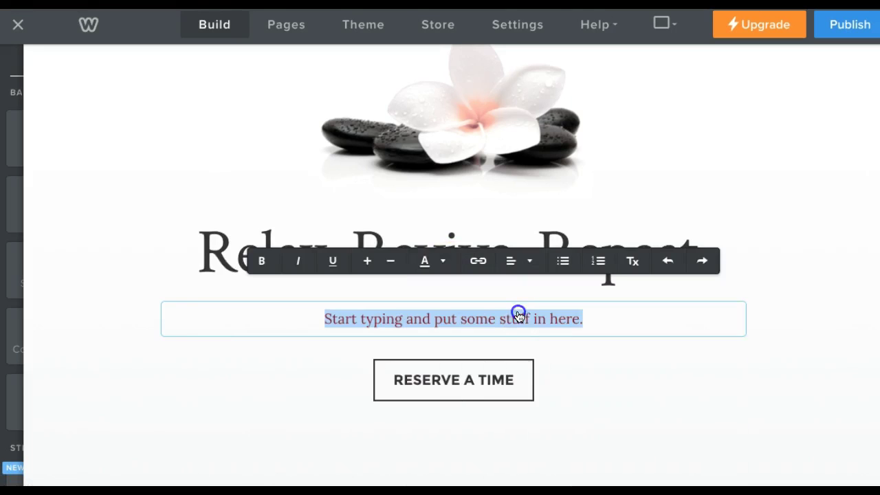
click(594, 319)
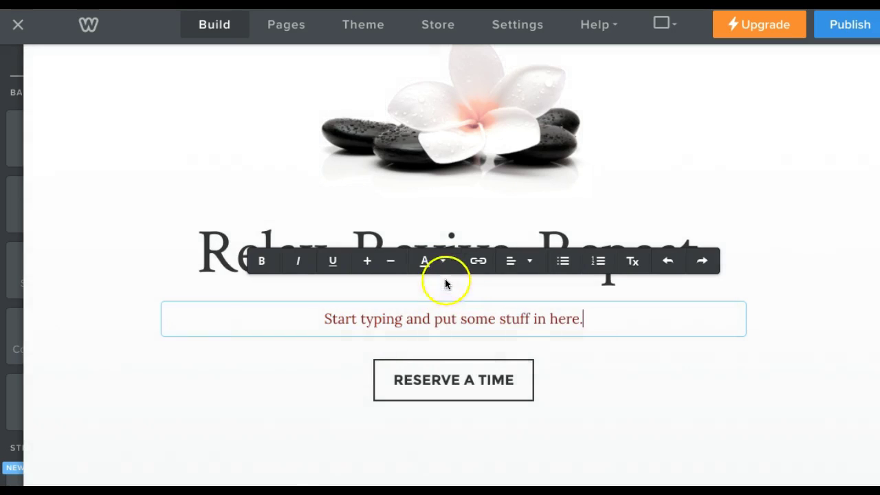
Pick a deep, near-black red for the subtitle in the custom colour picker.
click(443, 260)
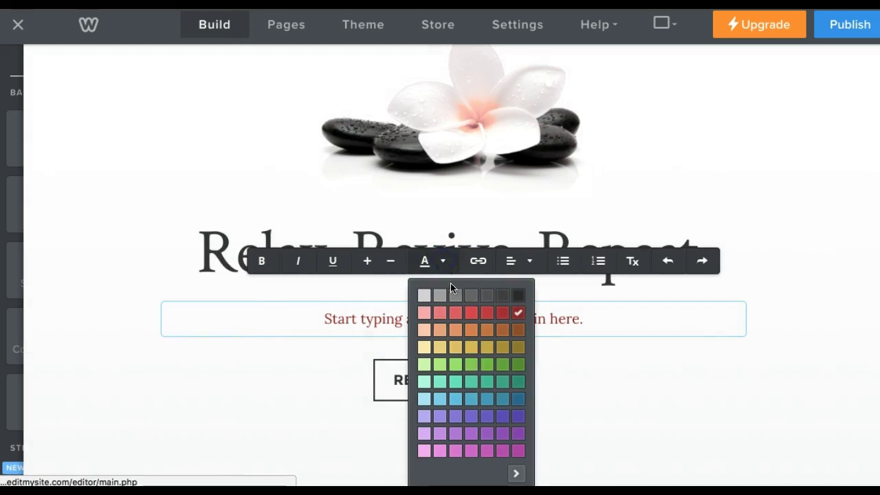
click(517, 475)
click(683, 362)
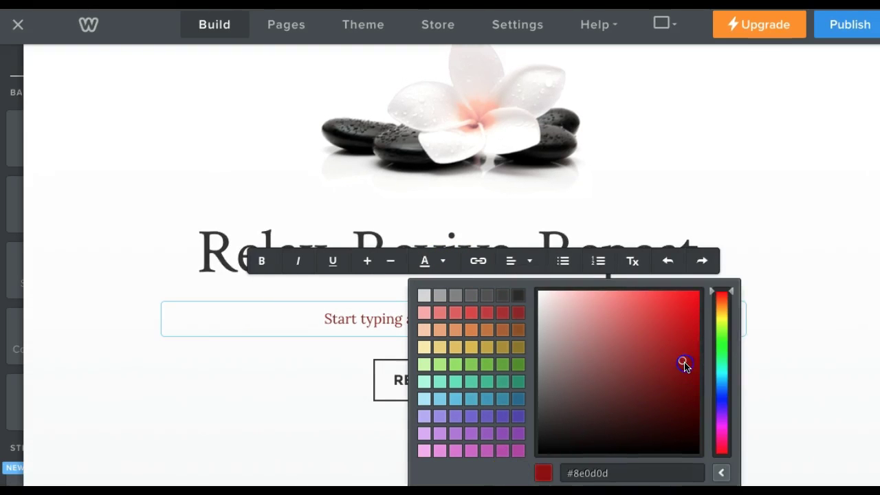
mouse_move(541, 301)
mouse_down()
mouse_move(633, 429)
mouse_move(678, 454)
mouse_move(690, 449)
mouse_up()
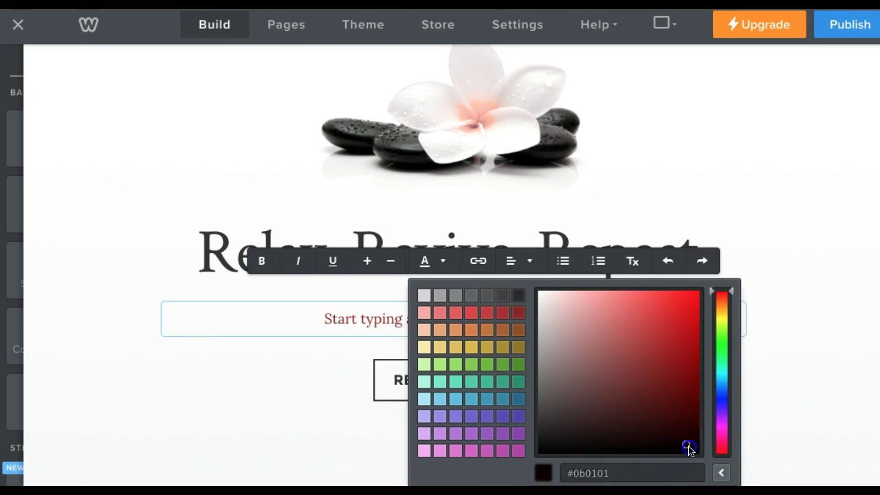
click(330, 381)
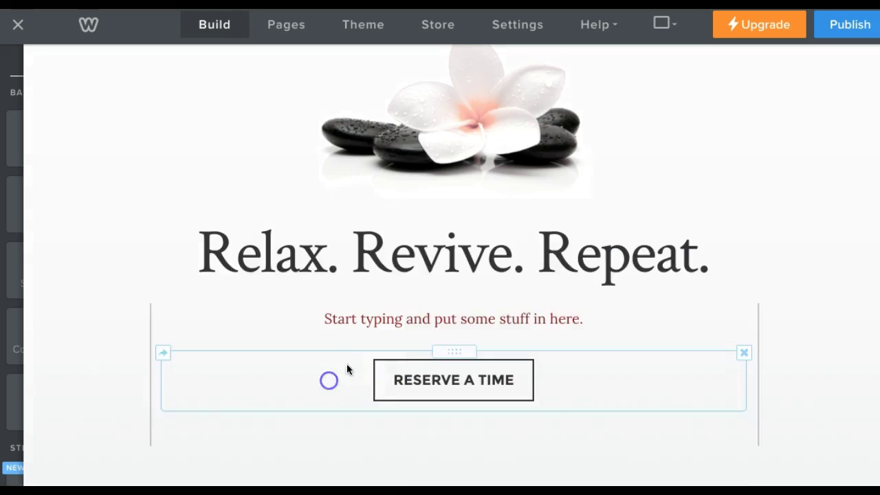
click(566, 315)
click(348, 316)
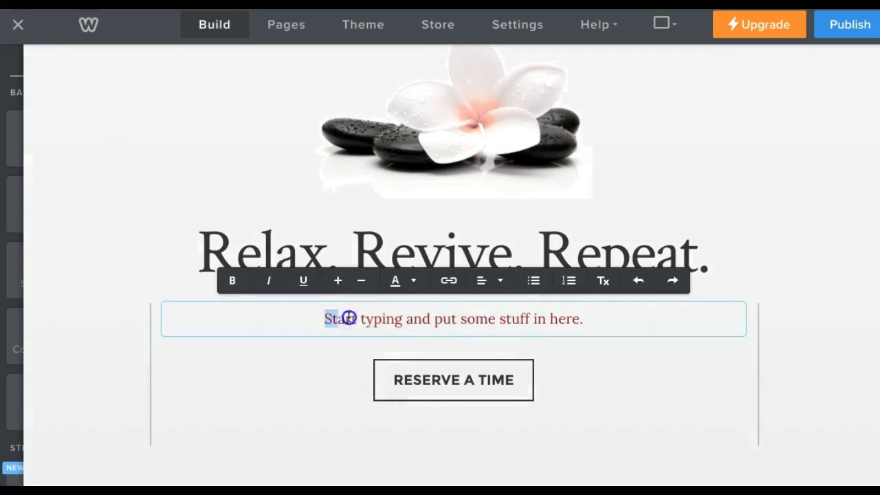
triple_click(608, 319)
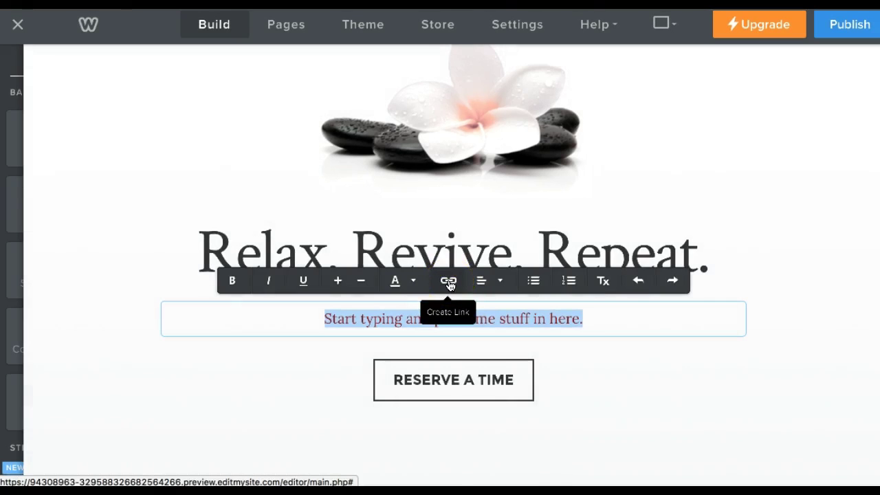
drag(438, 320, 403, 320)
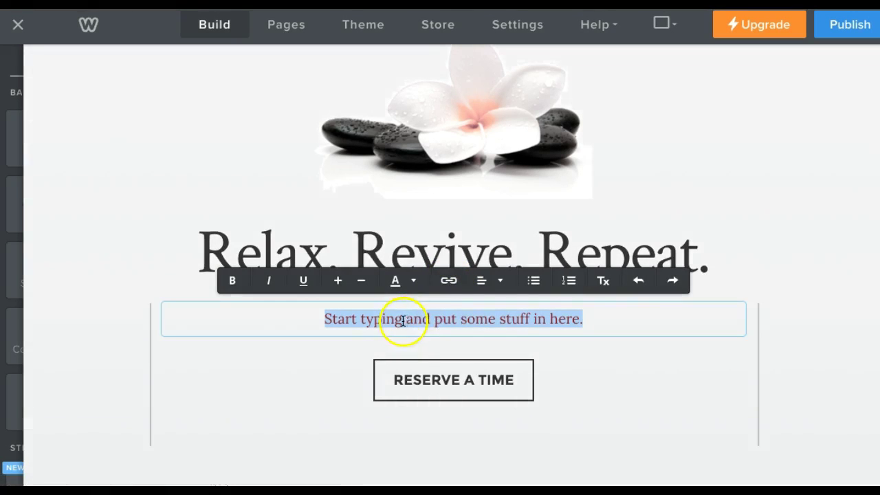
drag(536, 320, 581, 318)
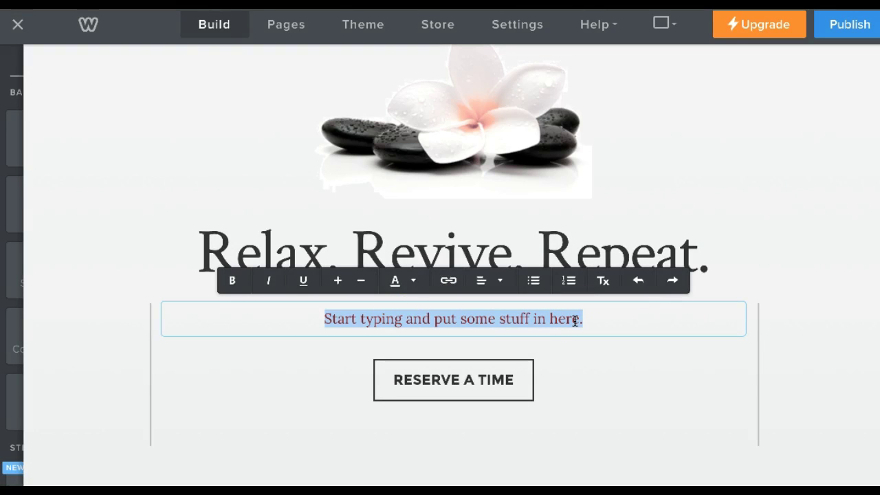
click(449, 282)
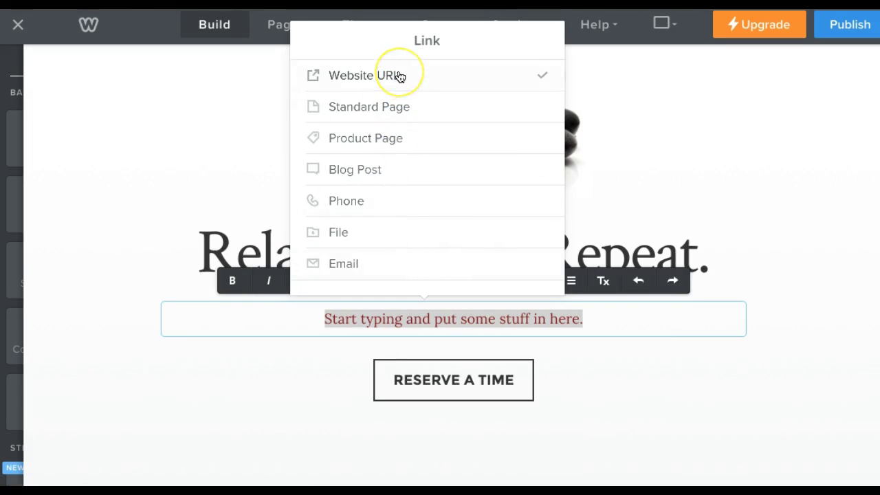
click(400, 77)
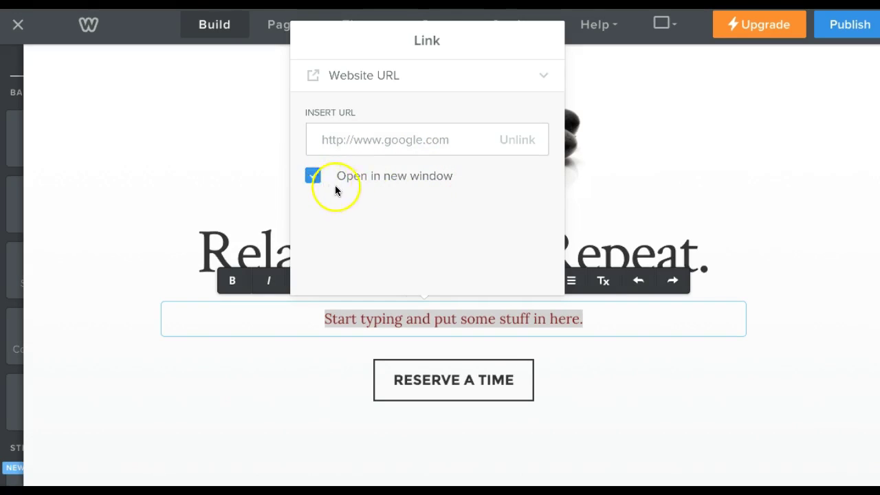
click(387, 77)
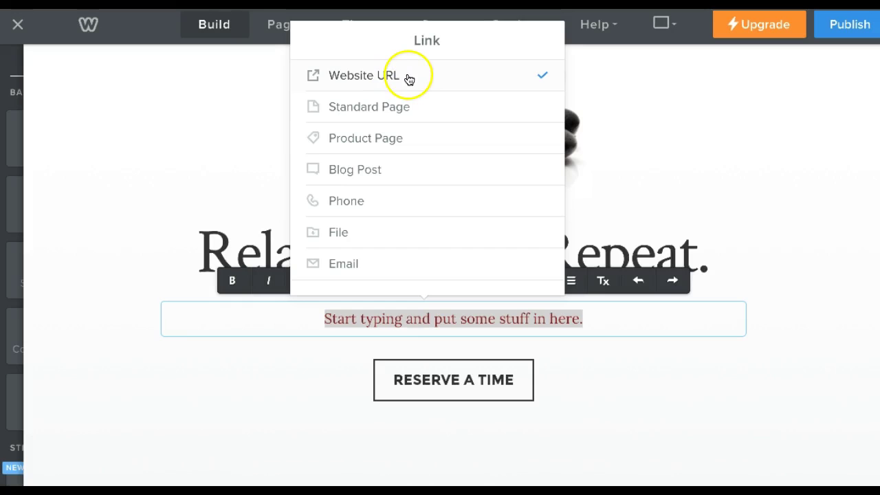
click(390, 108)
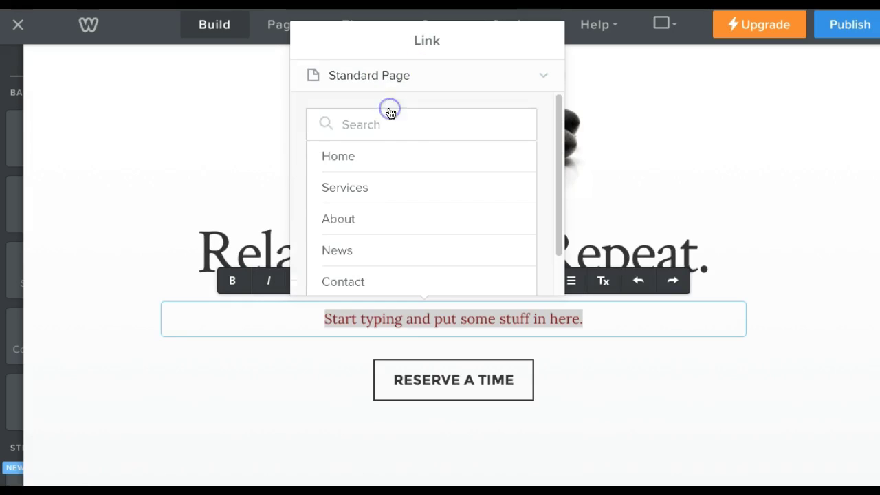
scroll(422, 195, down, 1)
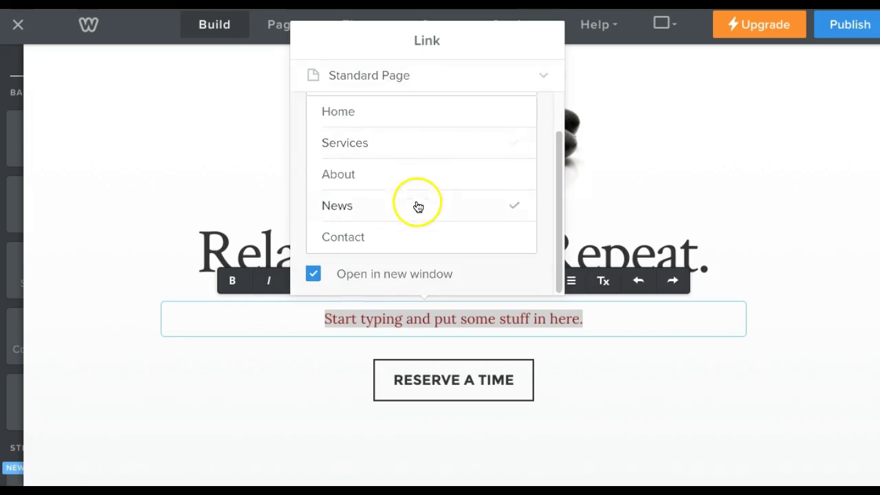
scroll(389, 234, up, 1)
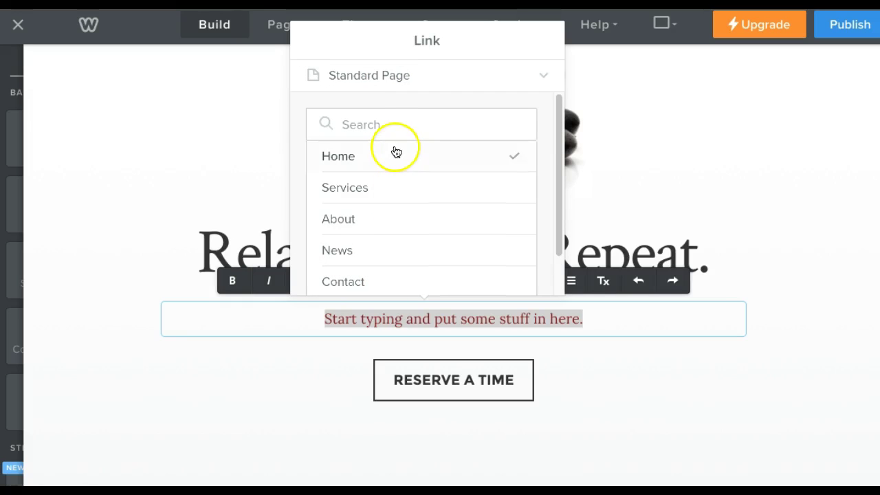
scroll(395, 155, down, 1)
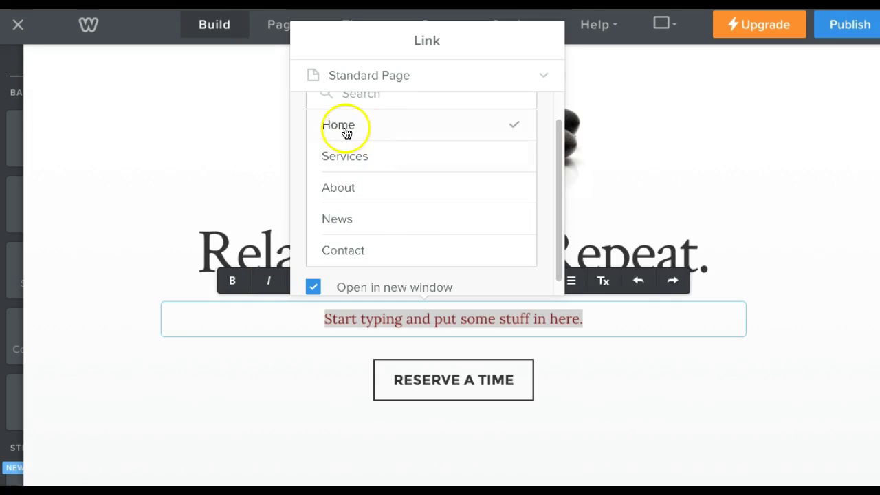
click(644, 118)
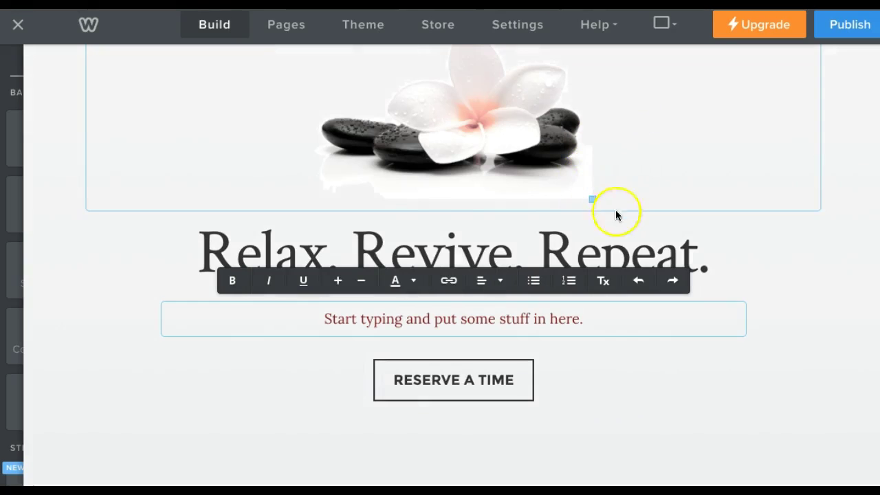
Try selecting the 'Relax. Revive. Repeat.' text in the title block.
drag(322, 318, 584, 316)
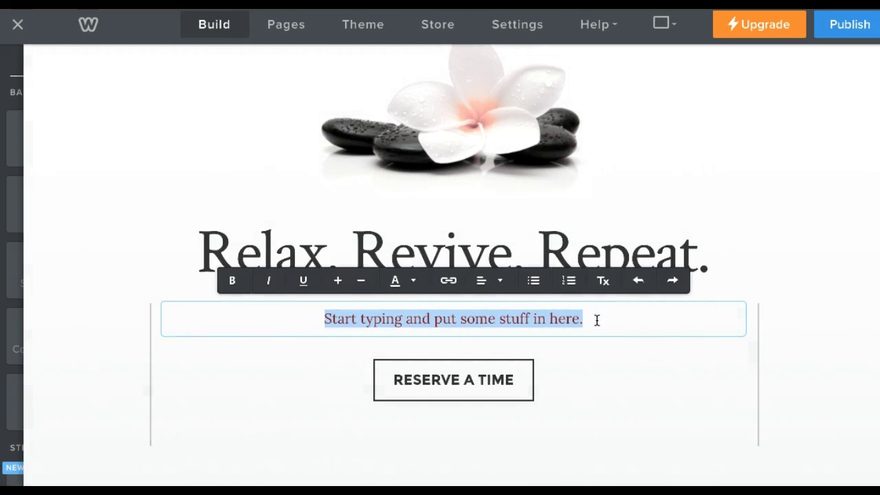
click(582, 256)
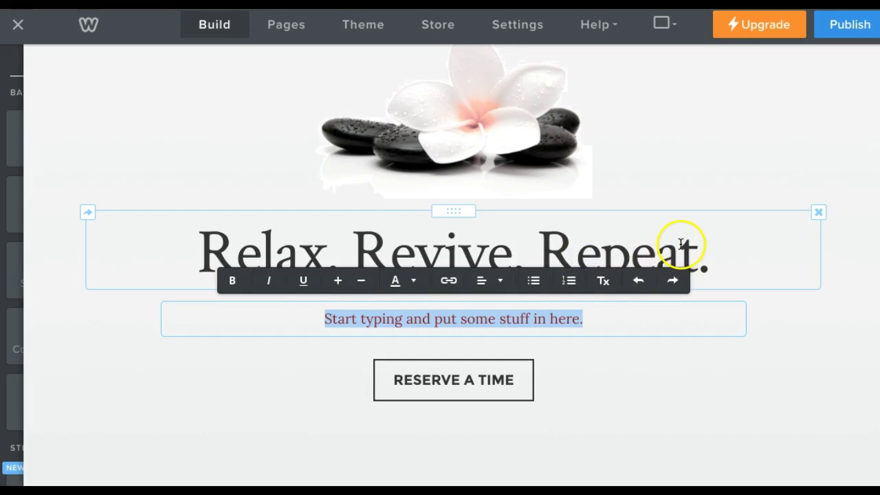
click(633, 255)
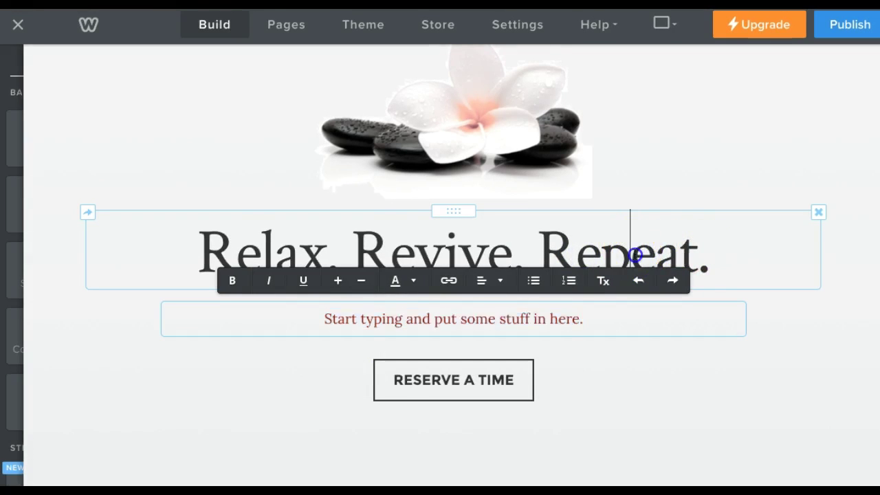
drag(693, 249, 211, 251)
click(193, 269)
click(719, 254)
click(211, 252)
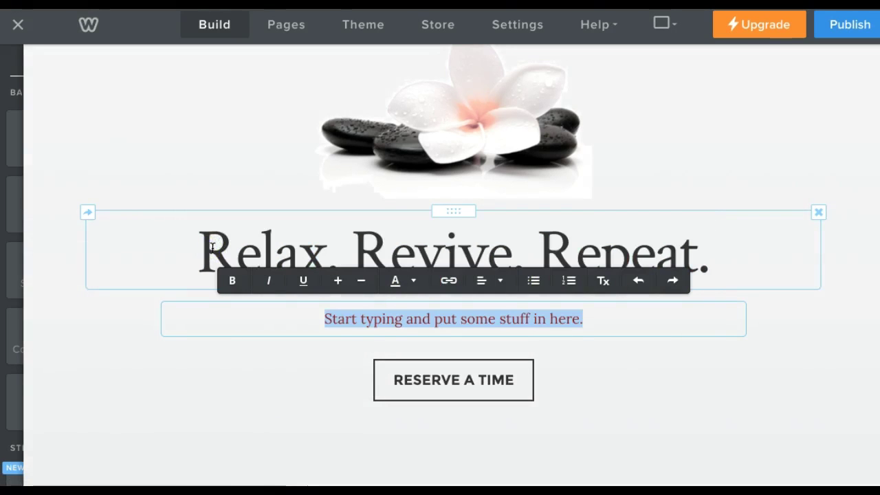
click(217, 235)
drag(217, 235, 322, 239)
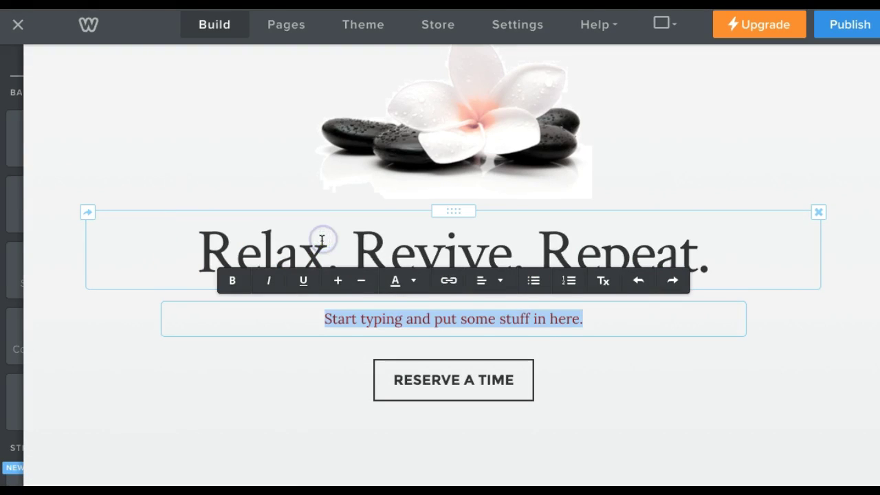
click(322, 240)
click(322, 240)
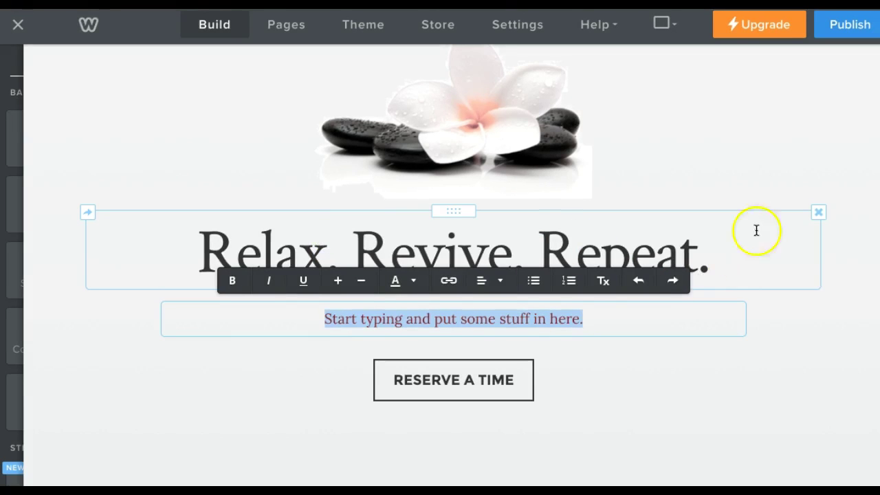
Check the image block settings, retry selecting the title, then deselect everything.
click(737, 152)
click(803, 318)
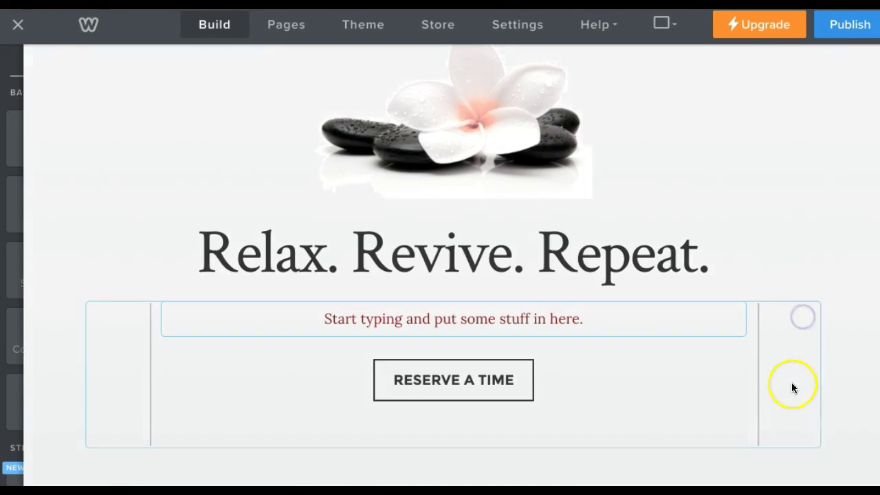
click(701, 255)
drag(714, 261, 571, 259)
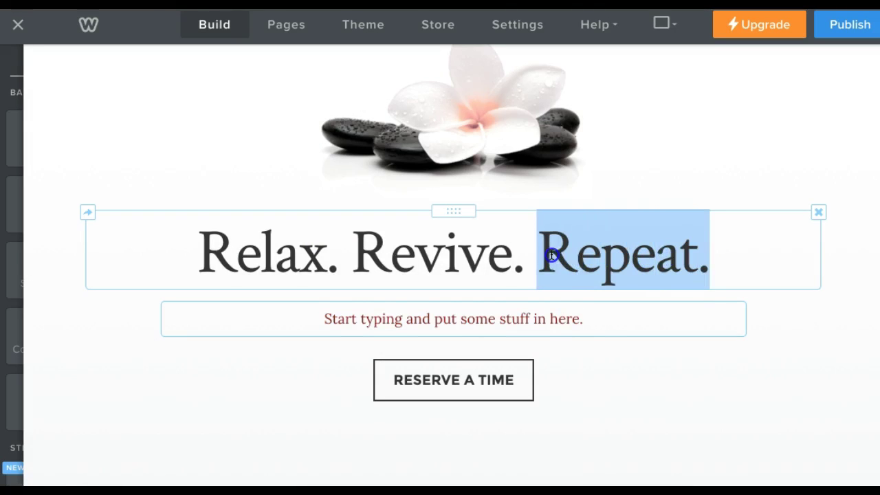
click(553, 254)
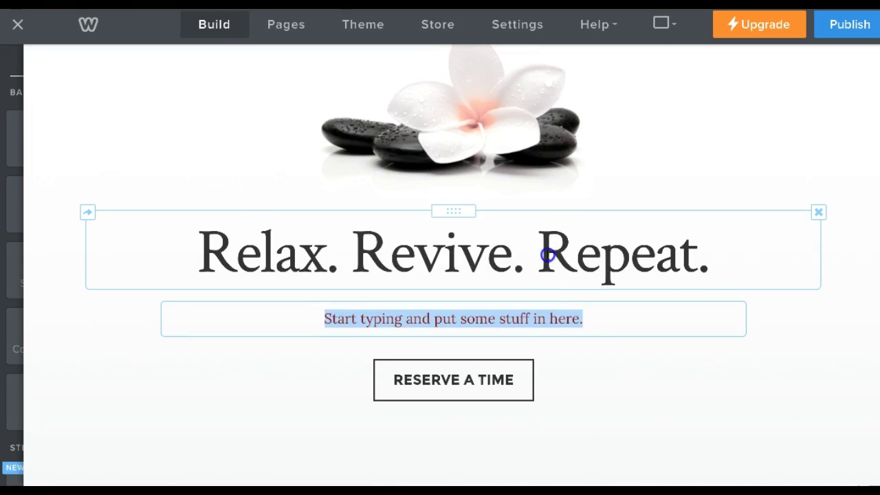
triple_click(549, 255)
click(547, 255)
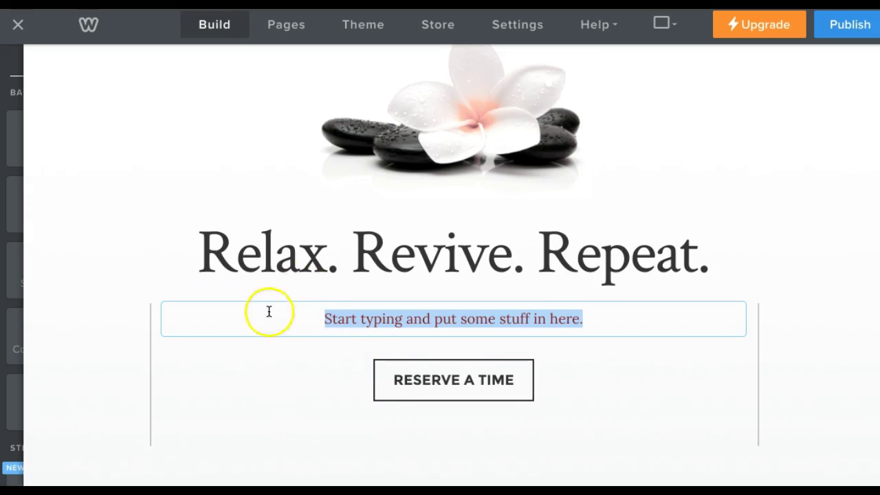
click(284, 232)
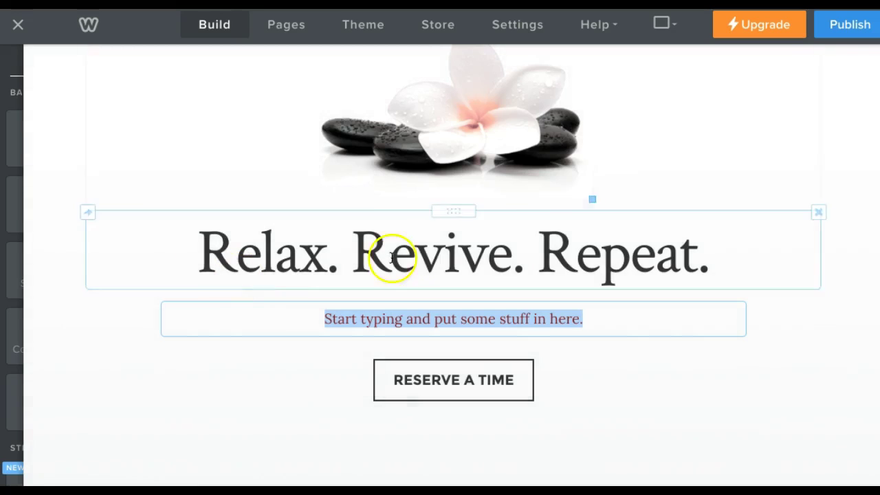
click(140, 95)
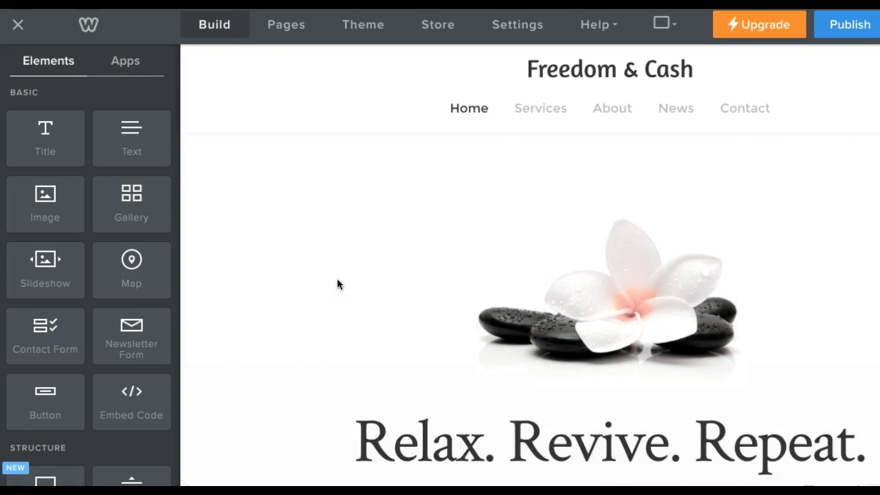
Select the whole 'Relax. Revive. Repeat.' heading and type 'Whatever you want.' over it.
click(337, 279)
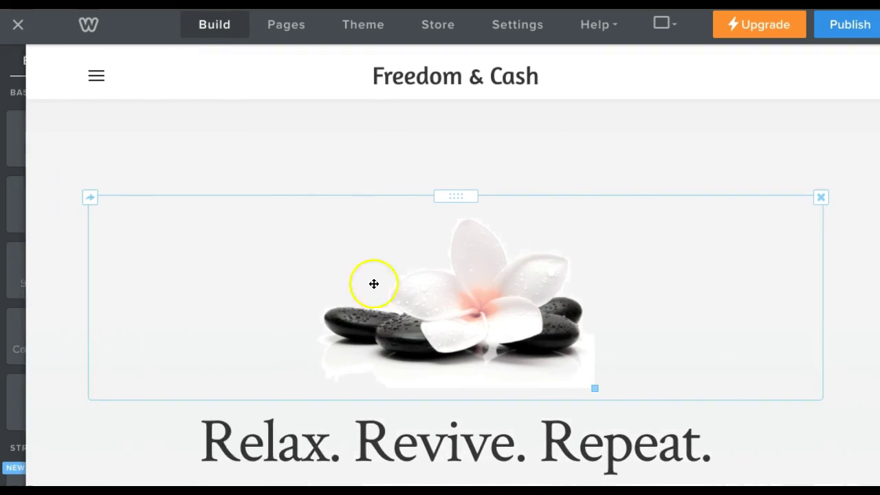
scroll(550, 386, down, 2)
click(526, 380)
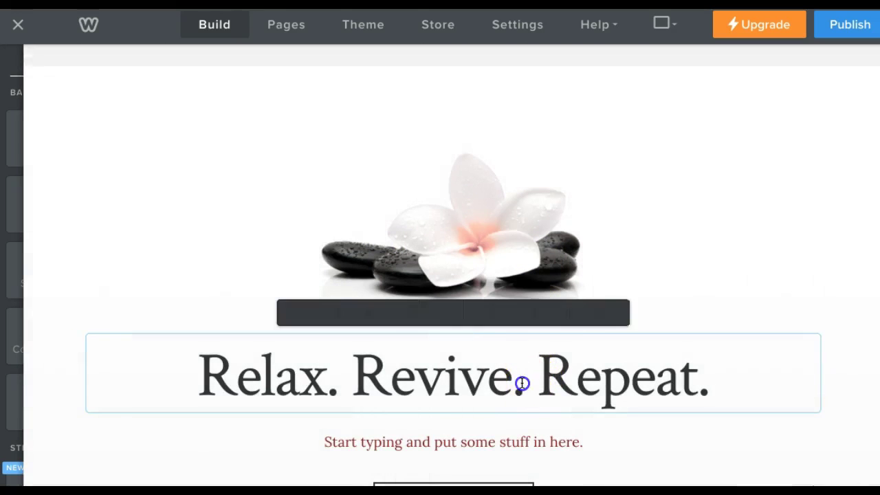
drag(521, 378, 370, 376)
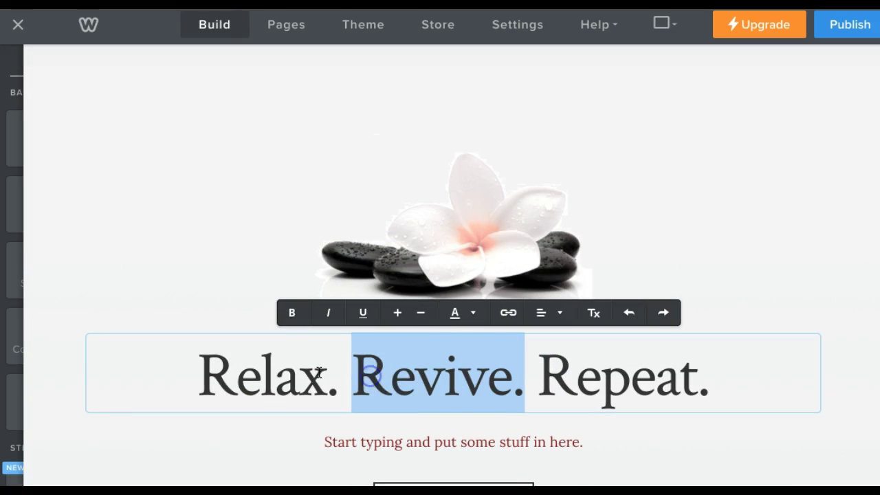
click(210, 370)
drag(207, 369, 704, 386)
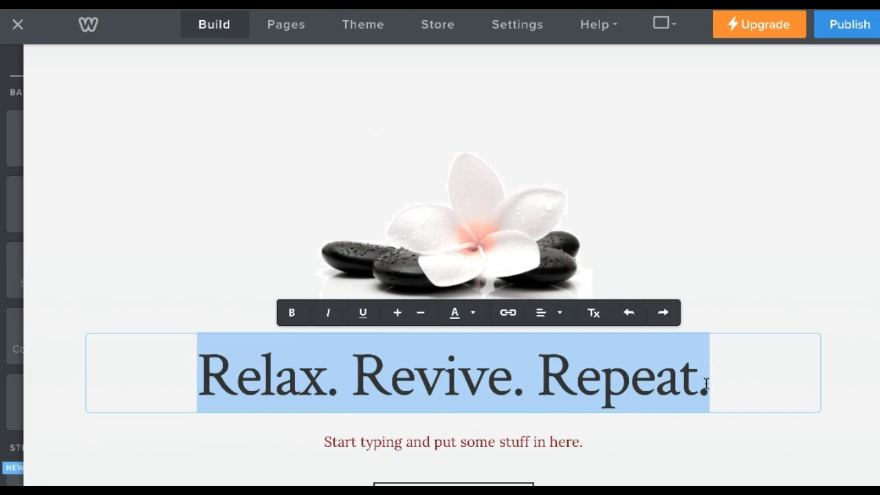
text(Whatev)
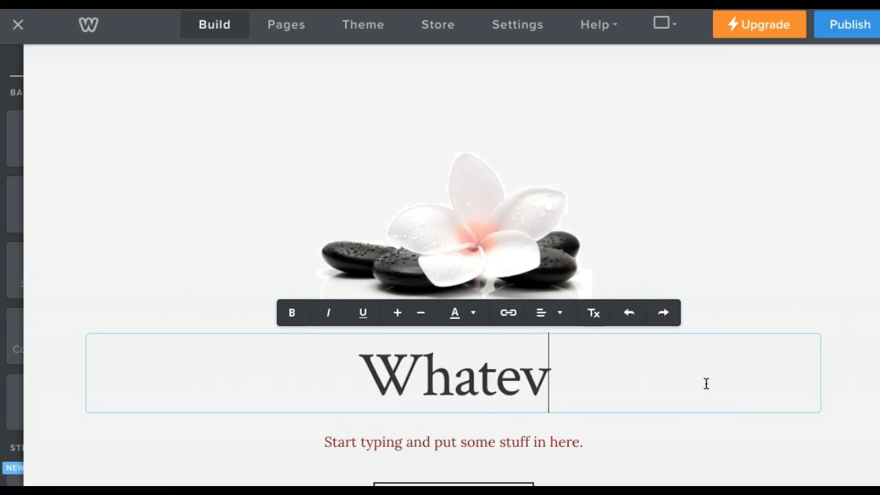
text(er you want)
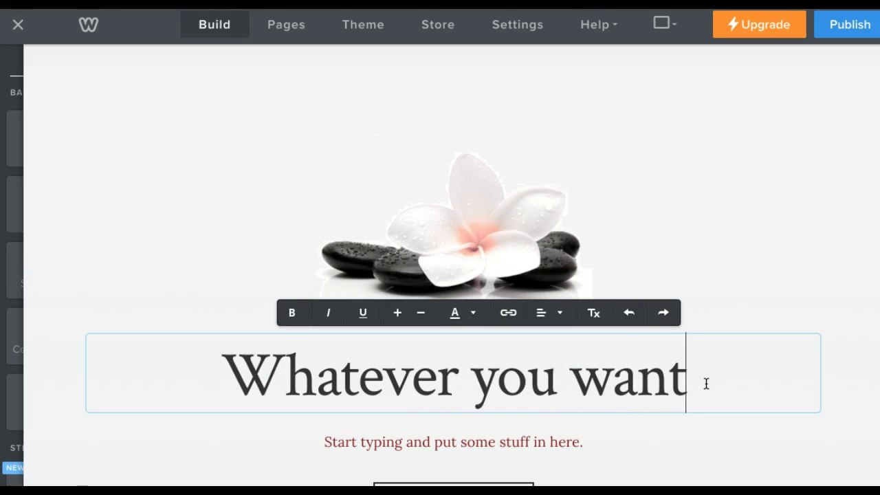
text(.)
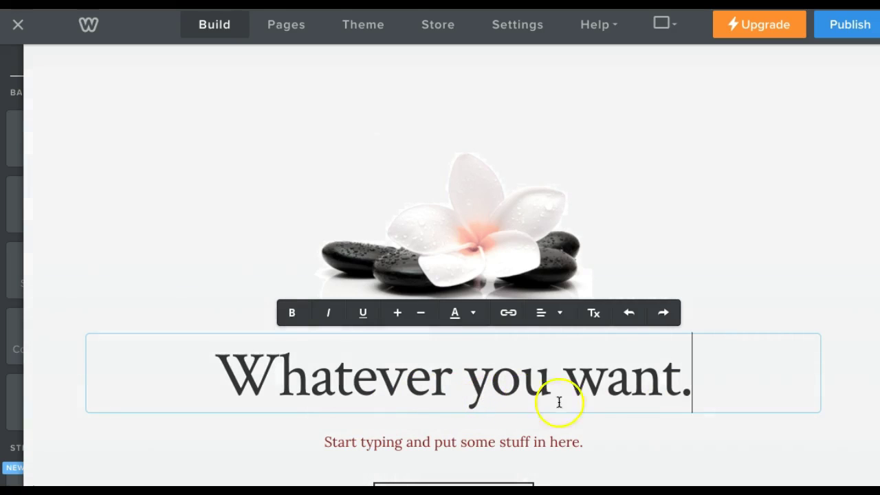
Finish the 'Whatever you want.' heading, review the page, and start publishing the site.
click(639, 430)
scroll(550, 433, down, 2)
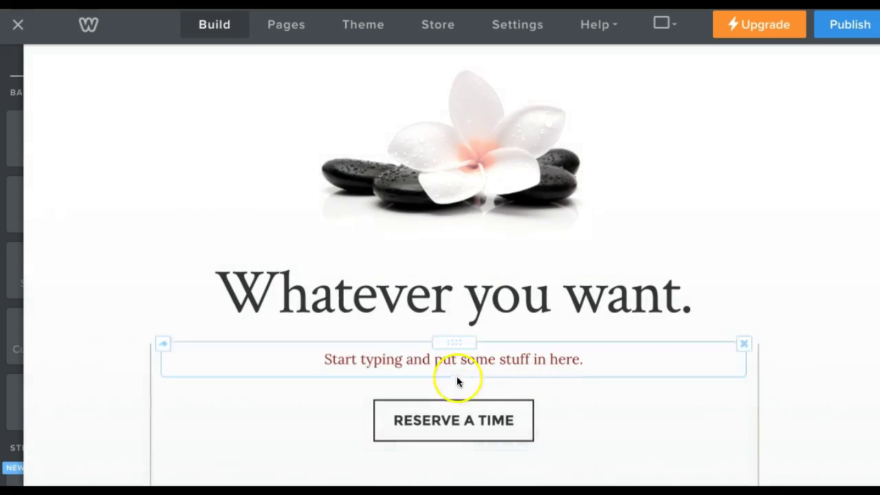
drag(330, 359, 612, 359)
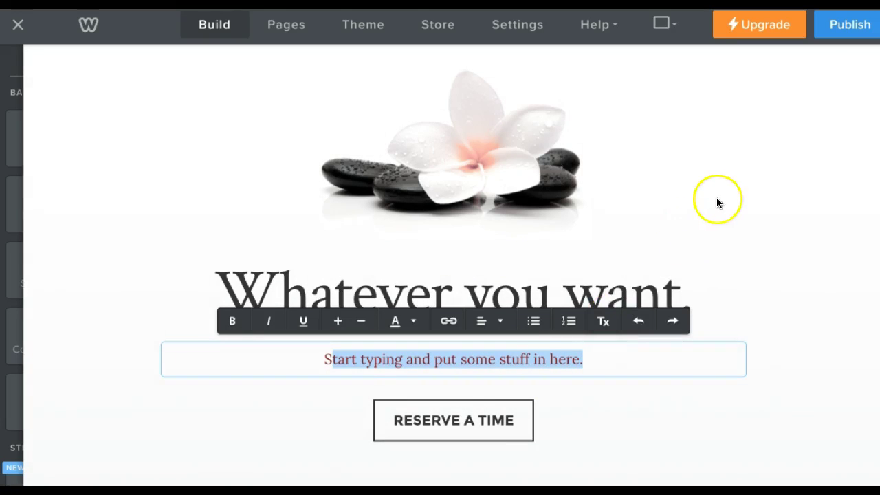
click(718, 198)
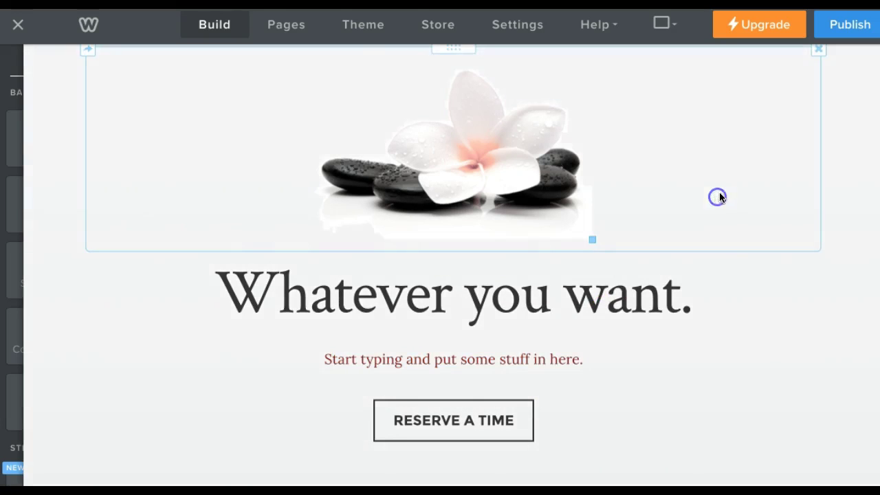
scroll(725, 196, down, 3)
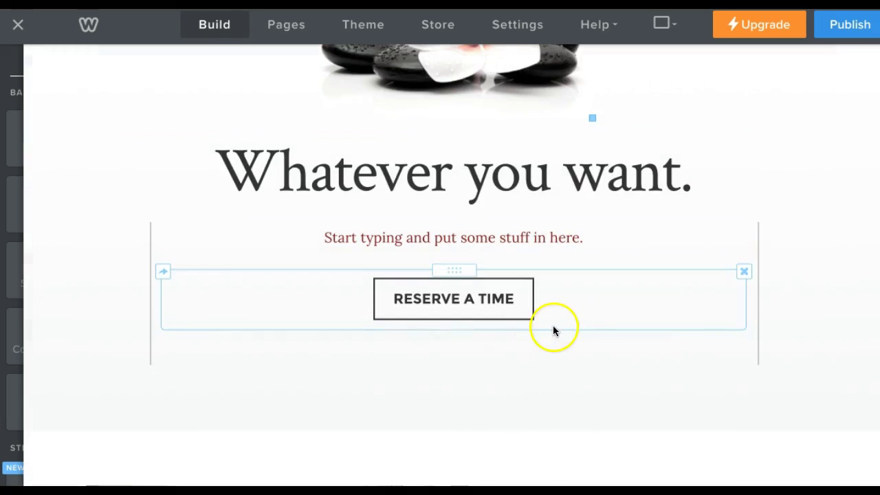
scroll(720, 234, up, 5)
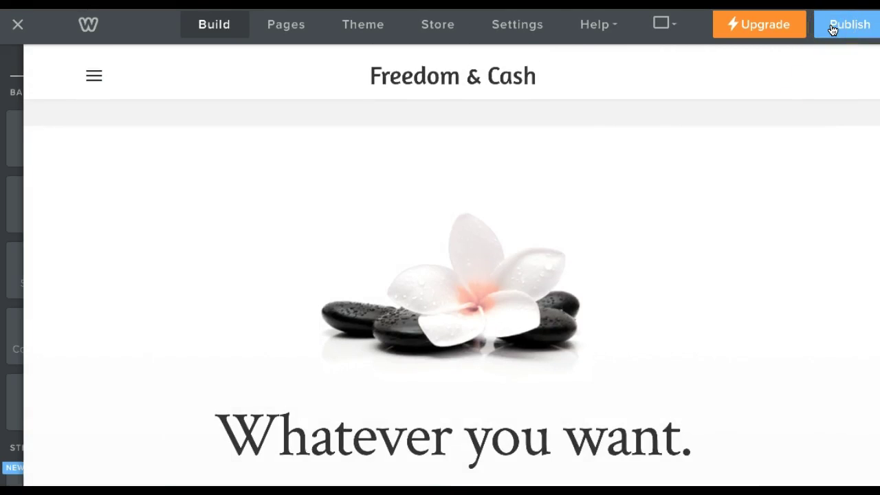
click(855, 26)
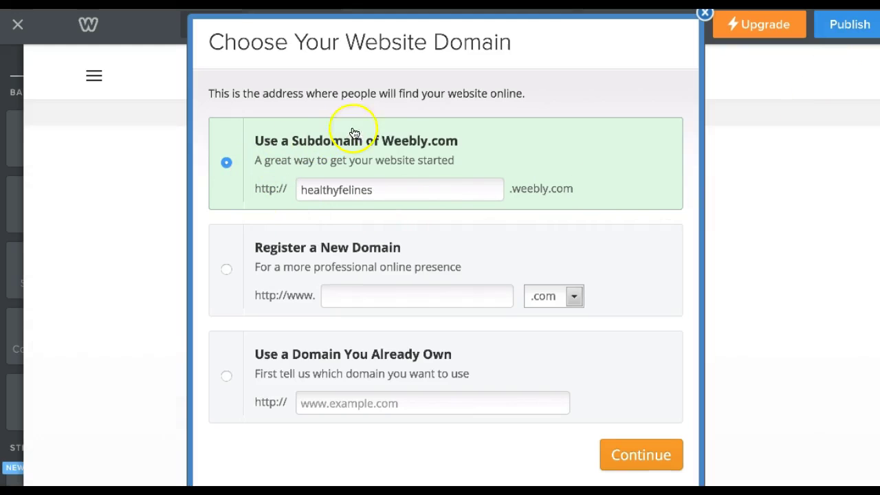
Publish the site to its weebly.com subdomain, passing the store-front picture reCAPTCHA.
click(625, 457)
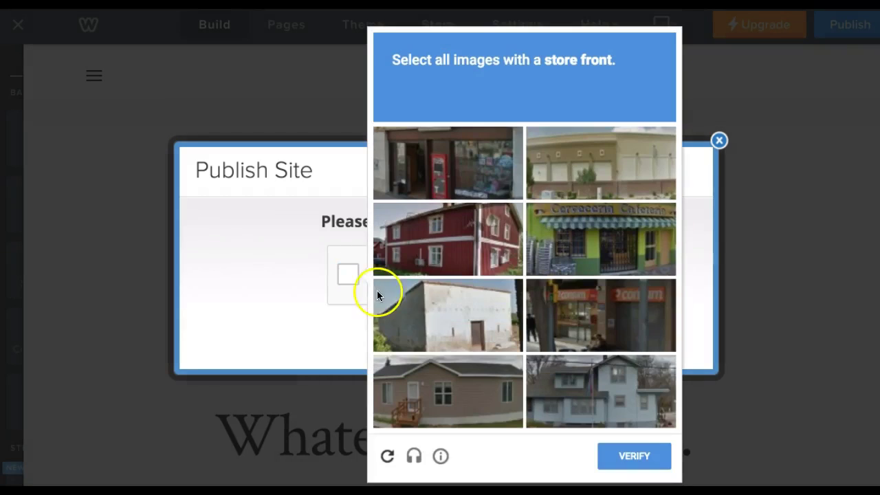
click(480, 179)
click(578, 229)
click(584, 309)
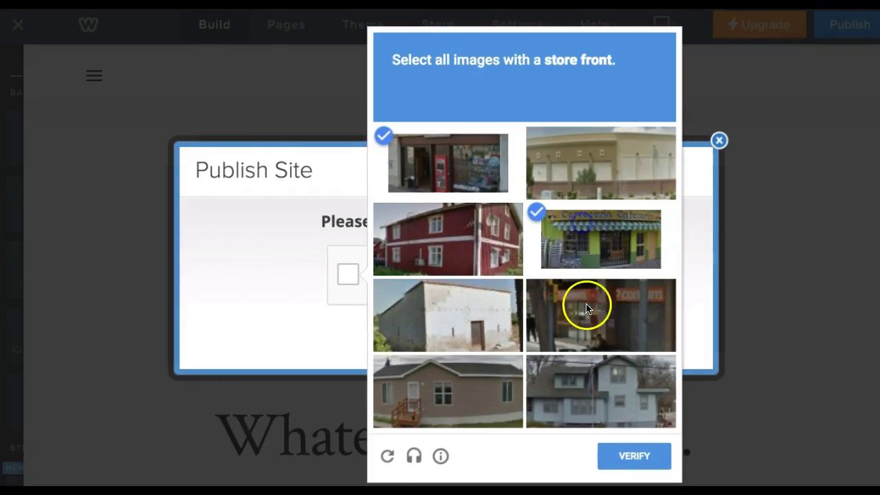
click(644, 464)
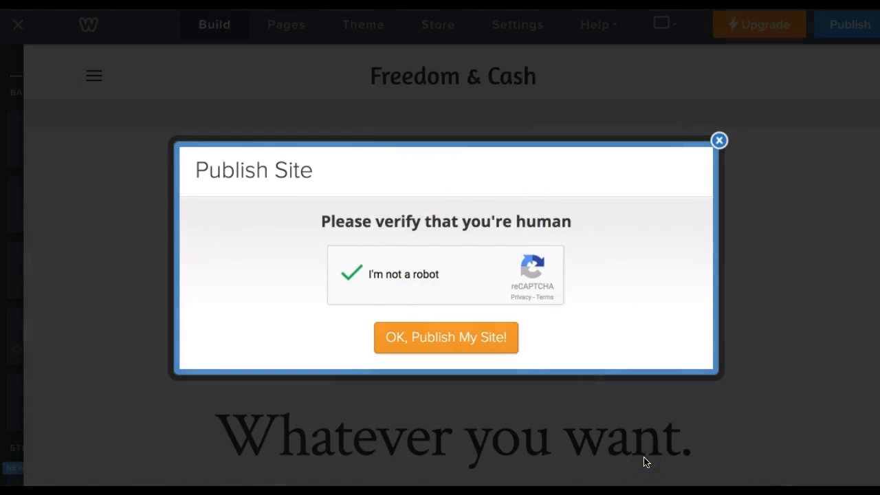
click(468, 341)
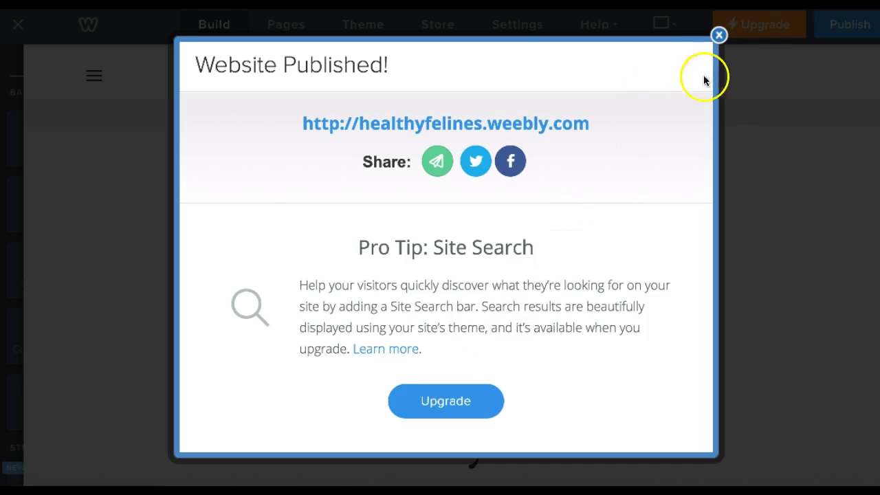
Open healthyfelines.weebly.com in a new tab and close the Website Published dialog.
right_click(487, 127)
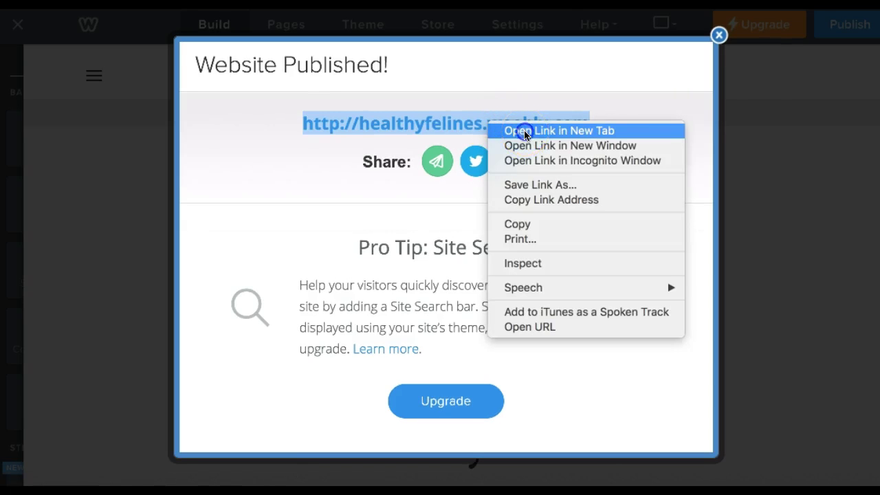
click(524, 130)
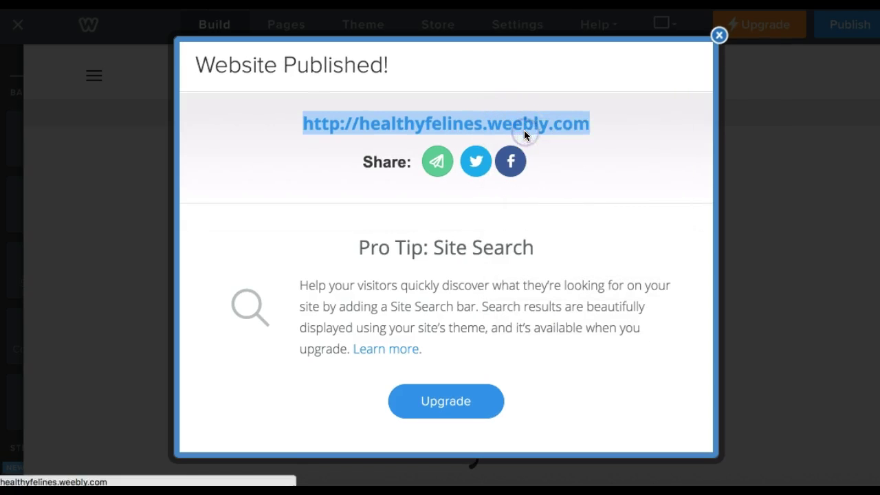
click(719, 36)
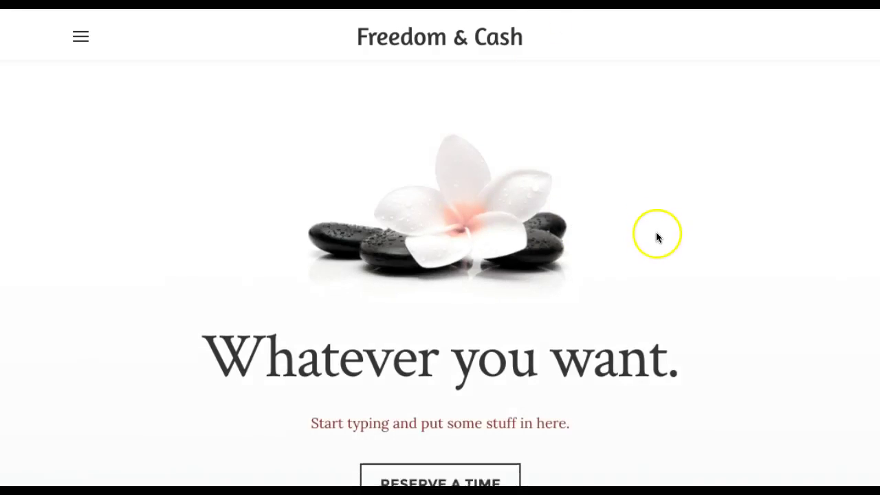
scroll(656, 237, down, 5)
scroll(589, 172, up, 4)
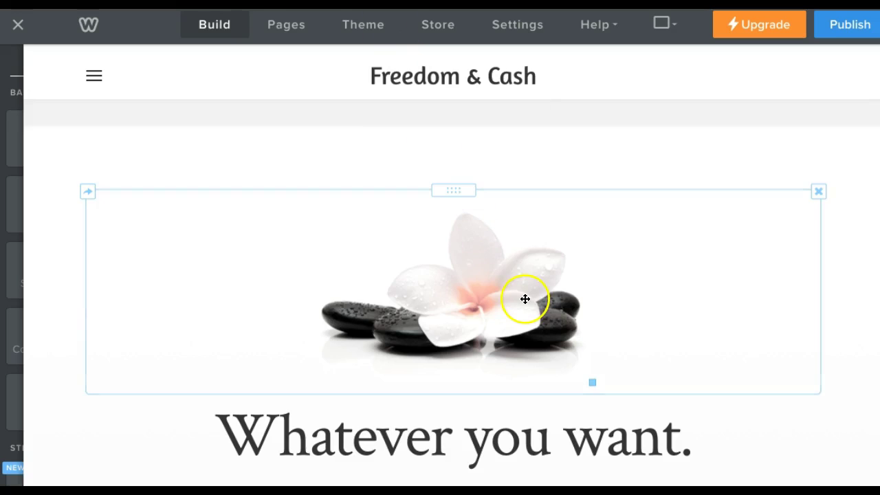
scroll(372, 278, down, 8)
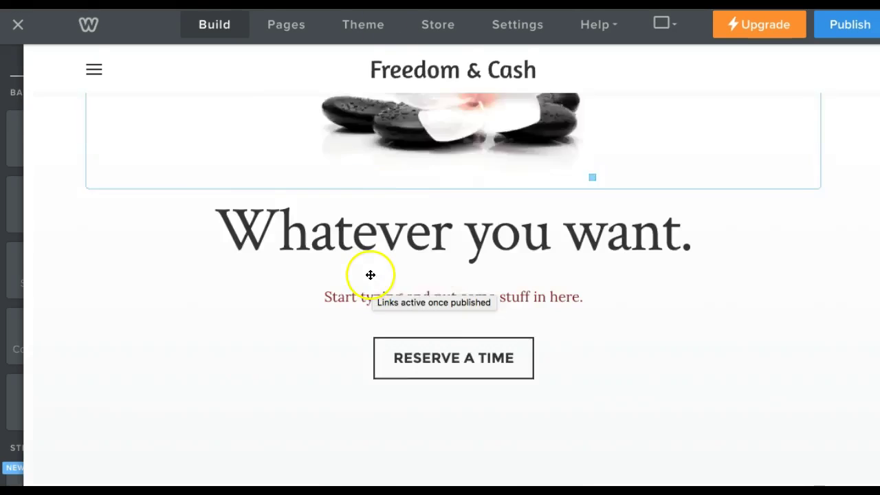
scroll(372, 264, up, 10)
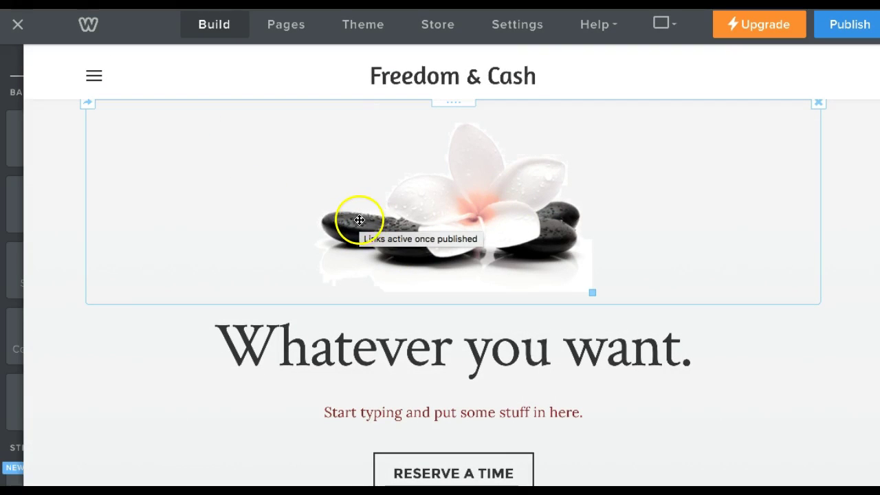
mouse_move(20, 106)
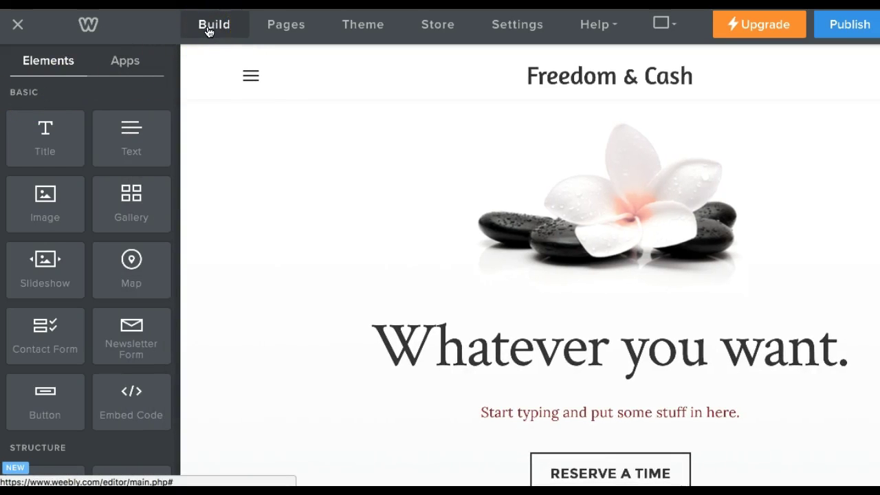
Load the empty Services page through the preview's navigation menu.
click(279, 24)
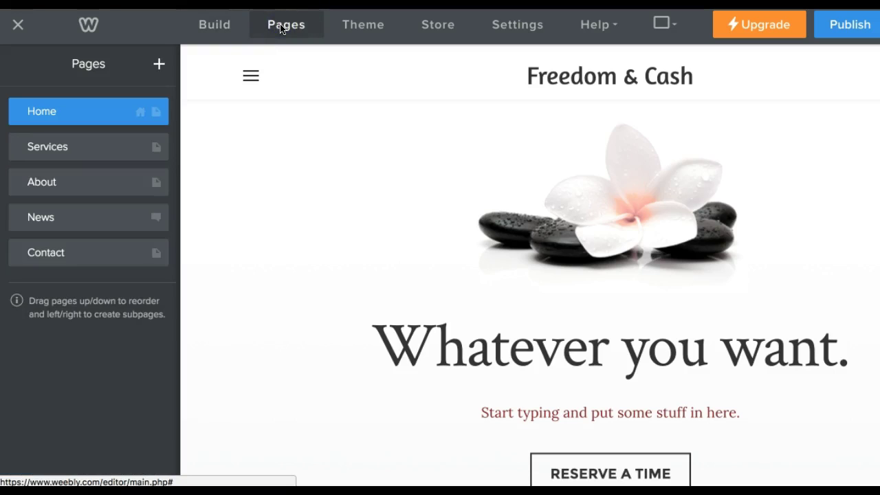
drag(113, 87, 88, 177)
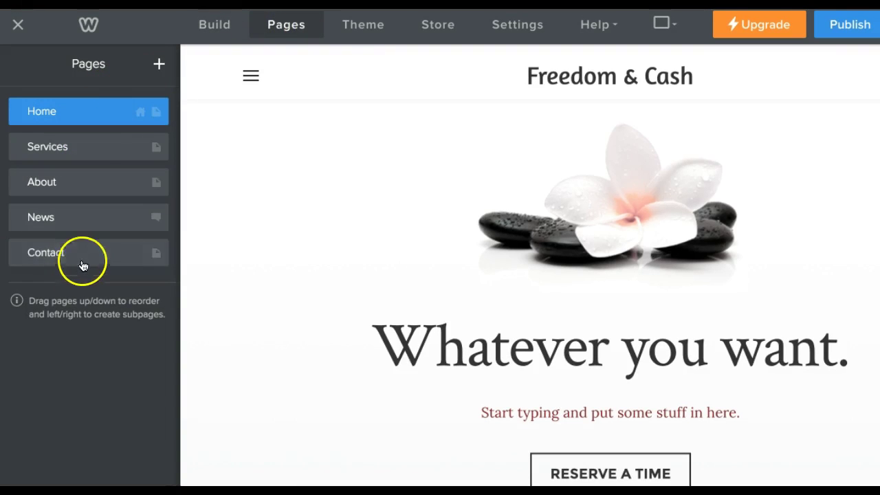
click(247, 73)
click(96, 78)
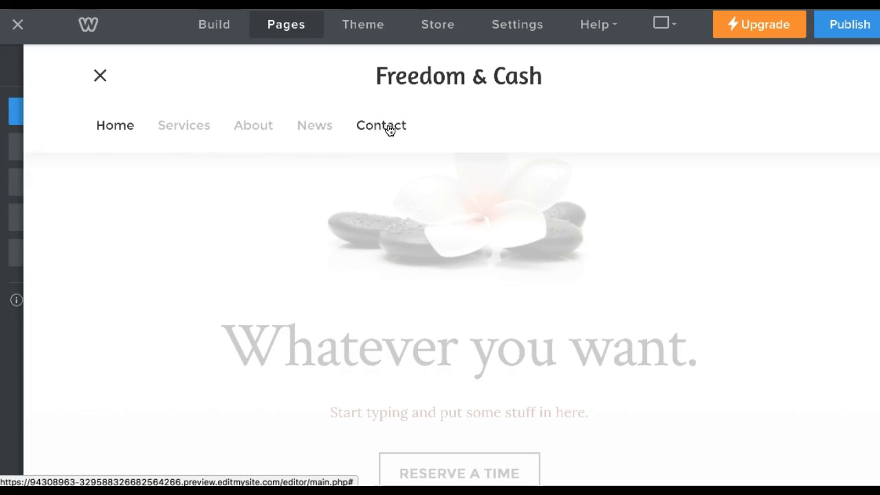
click(191, 131)
click(190, 128)
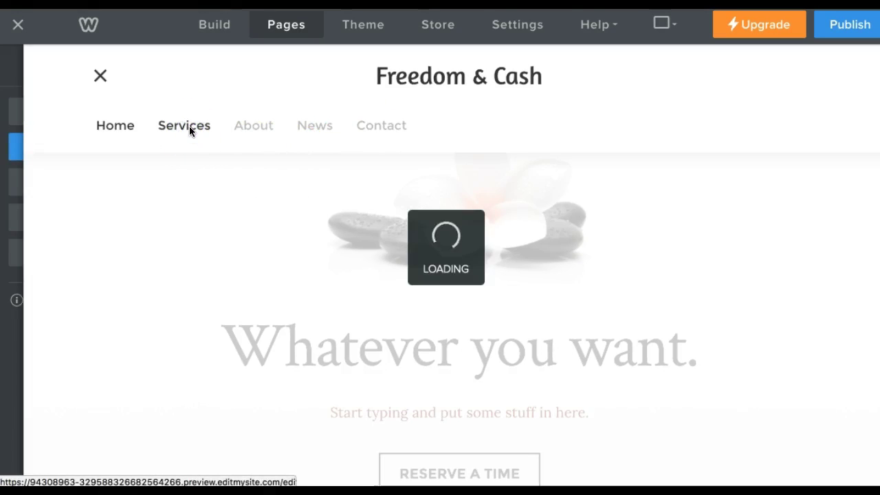
Open the About page's settings and start editing its name.
mouse_move(20, 71)
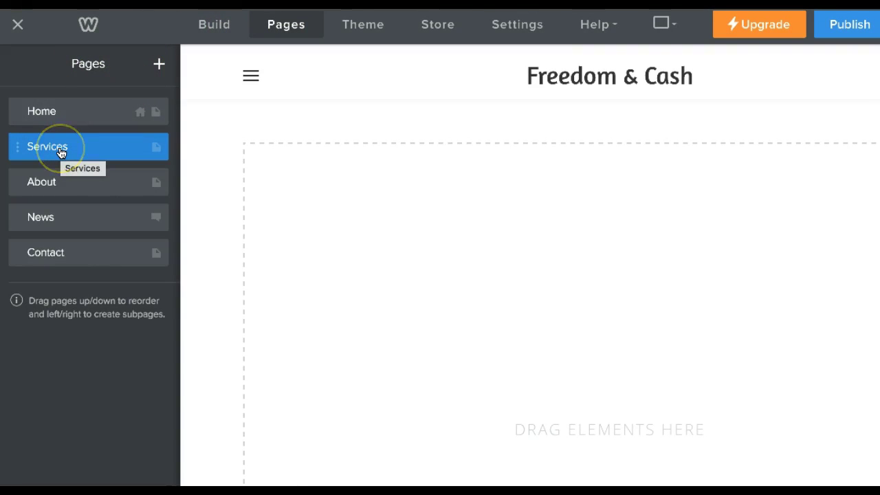
click(46, 188)
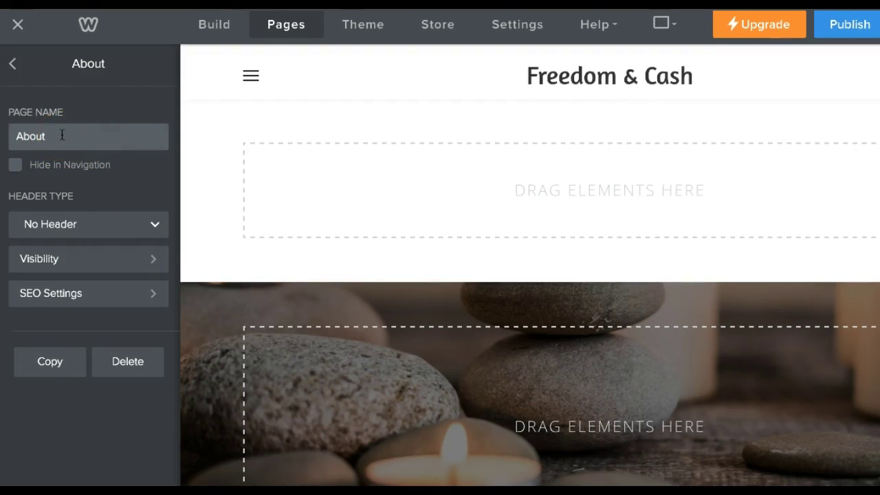
click(62, 135)
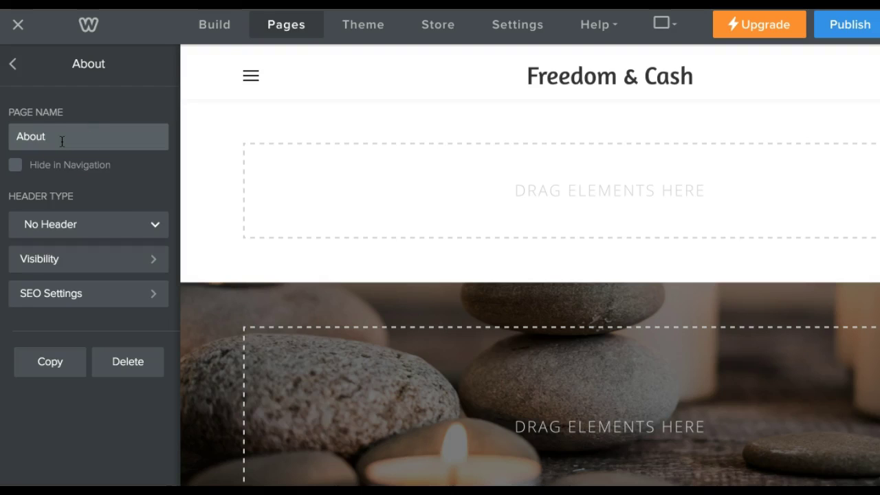
Review the About page's header type choices, then open the Home page's settings instead.
click(158, 224)
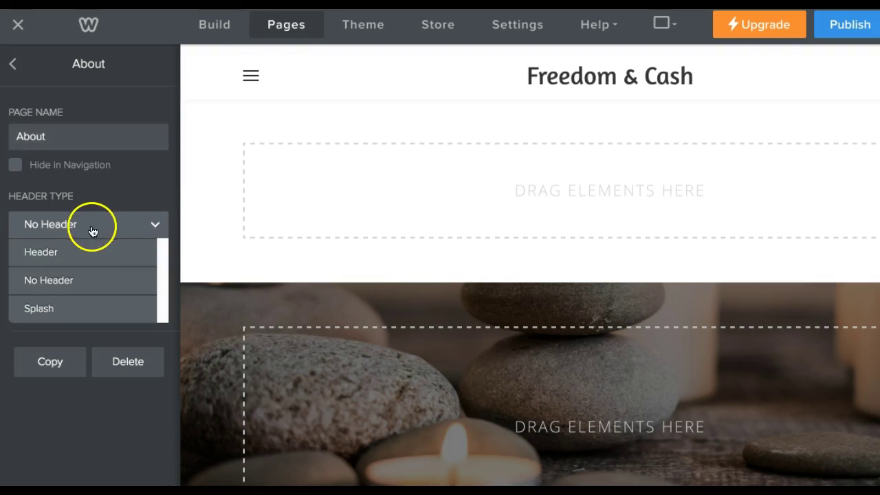
click(260, 133)
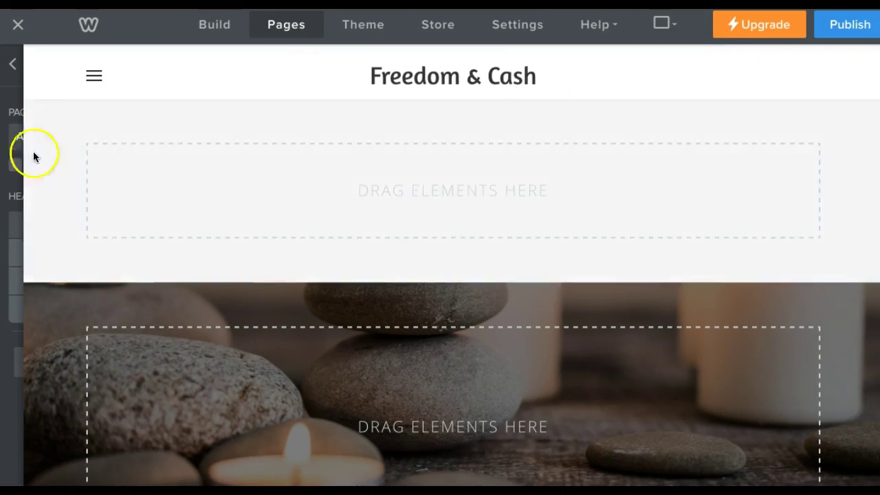
click(32, 151)
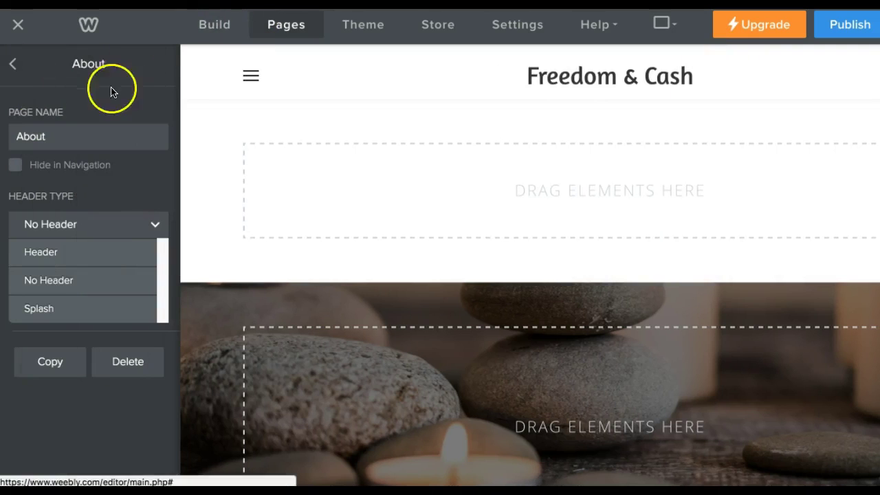
click(12, 64)
click(42, 112)
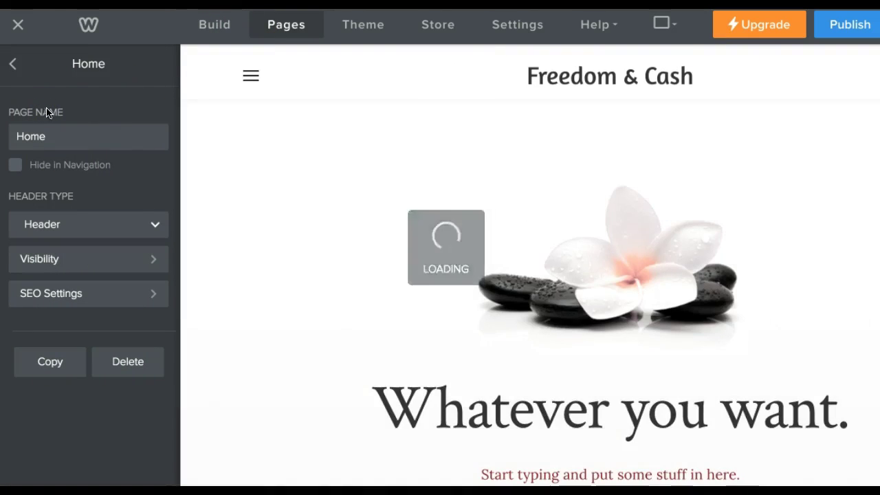
Try No Header, then the Splash header with merged sections, on the Home page.
click(152, 229)
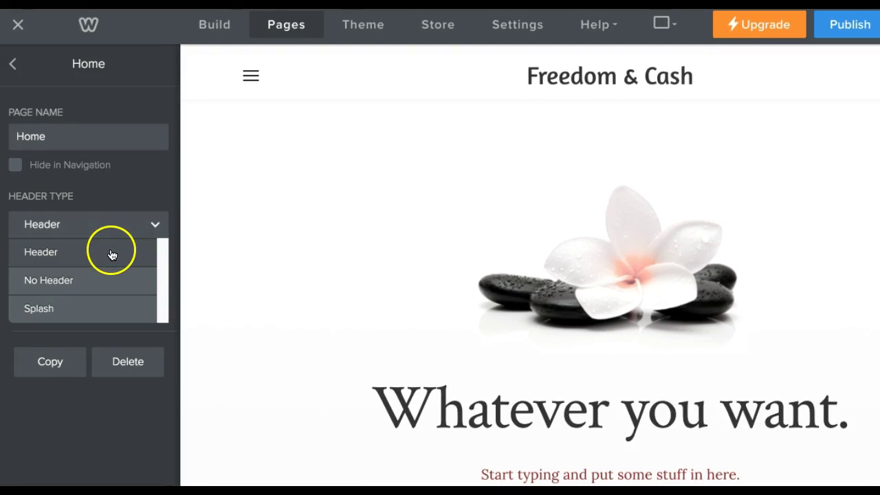
click(71, 281)
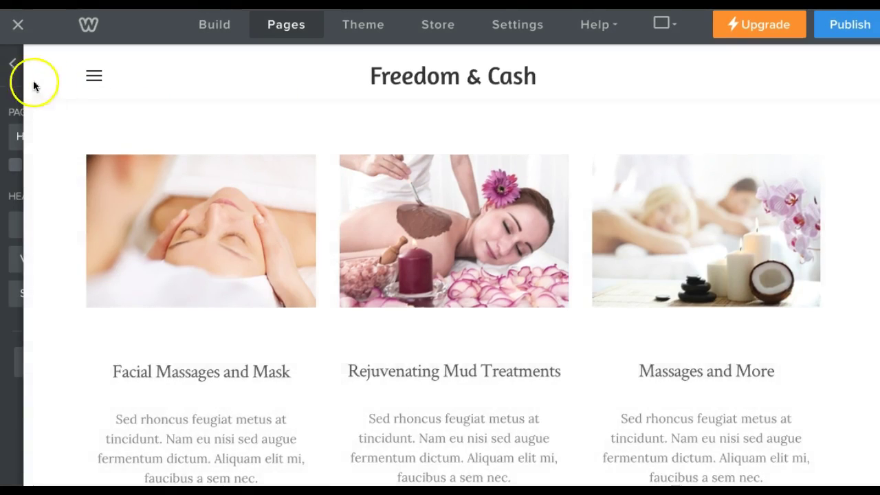
mouse_move(22, 70)
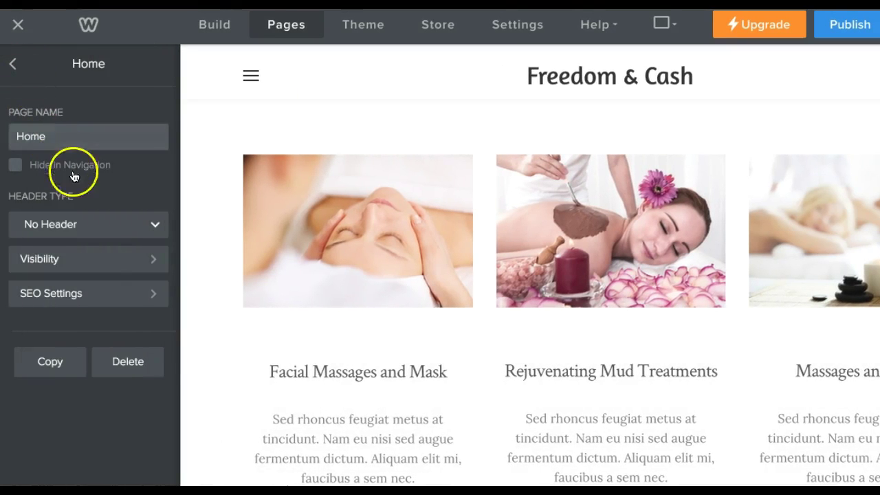
click(154, 222)
click(94, 307)
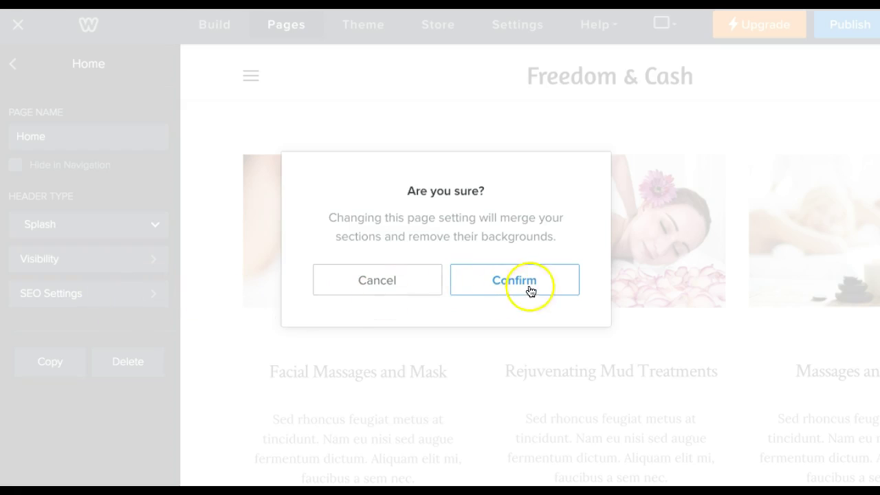
click(510, 284)
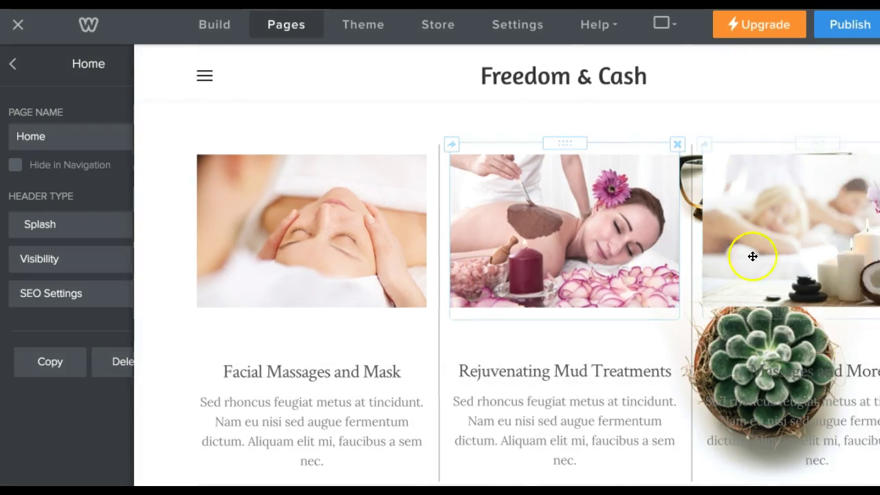
scroll(753, 256, down, 15)
scroll(546, 325, up, 15)
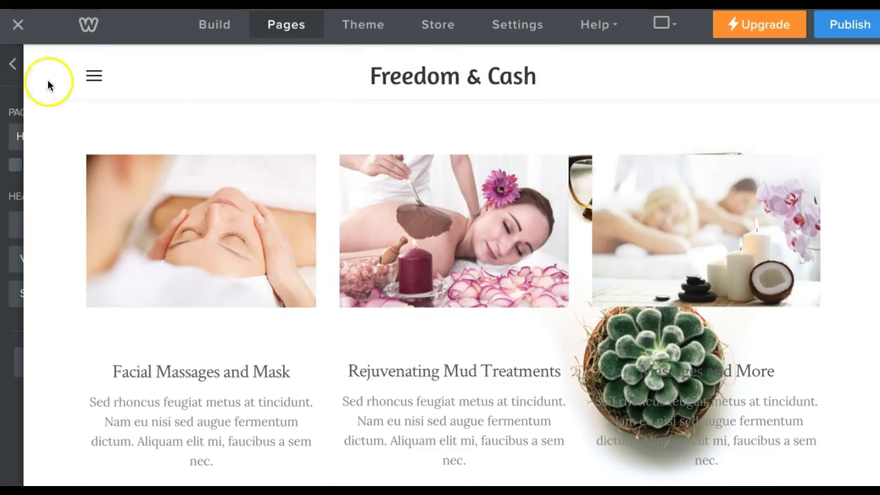
Restore the standard Header type on Home and open its Visibility setting.
mouse_move(16, 62)
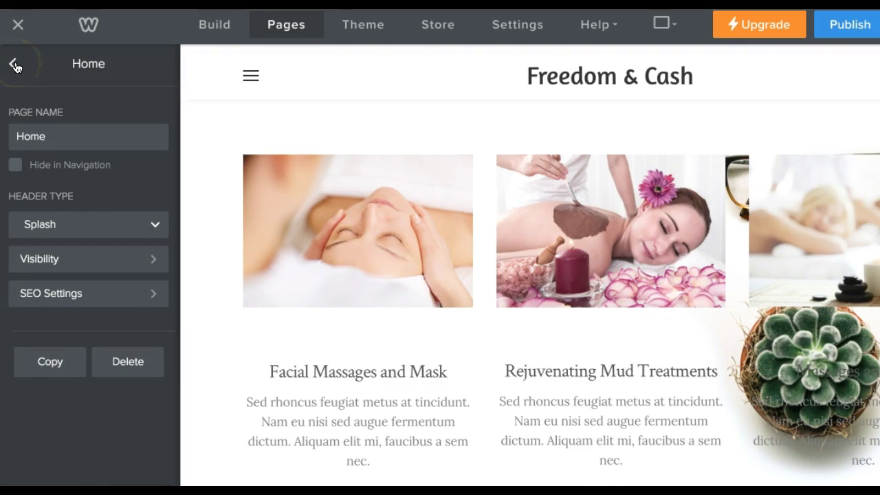
click(14, 65)
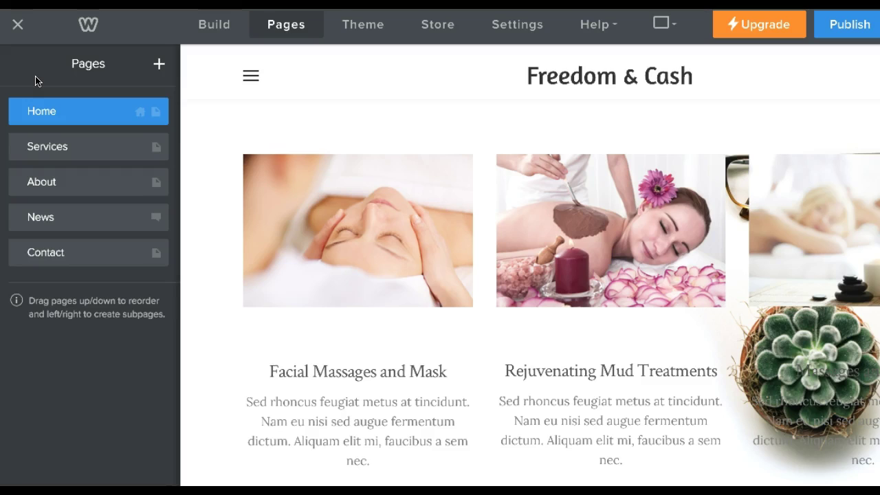
click(84, 110)
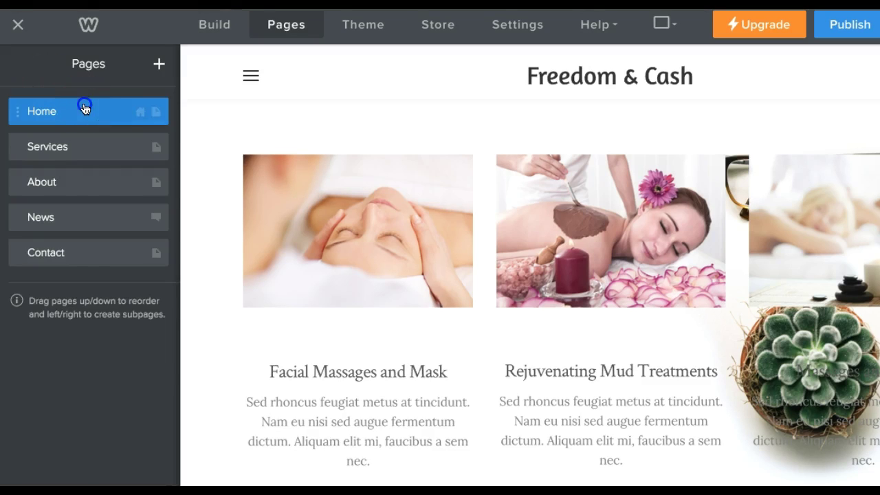
click(153, 224)
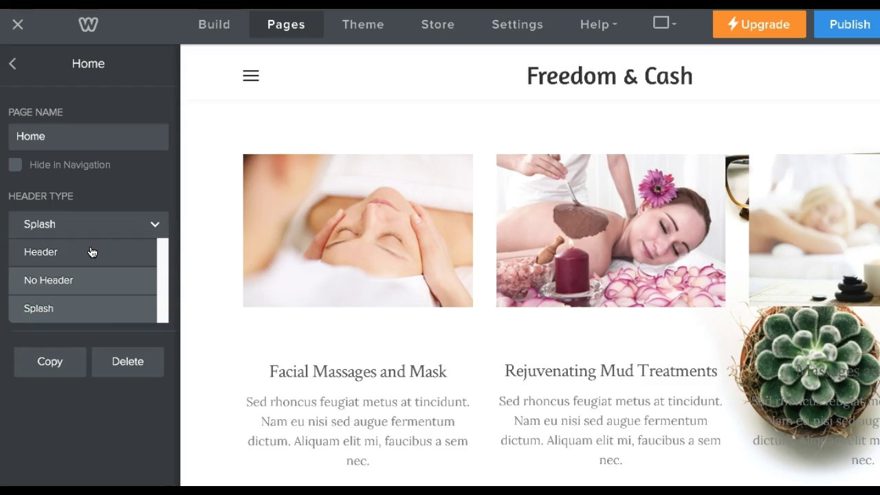
click(55, 252)
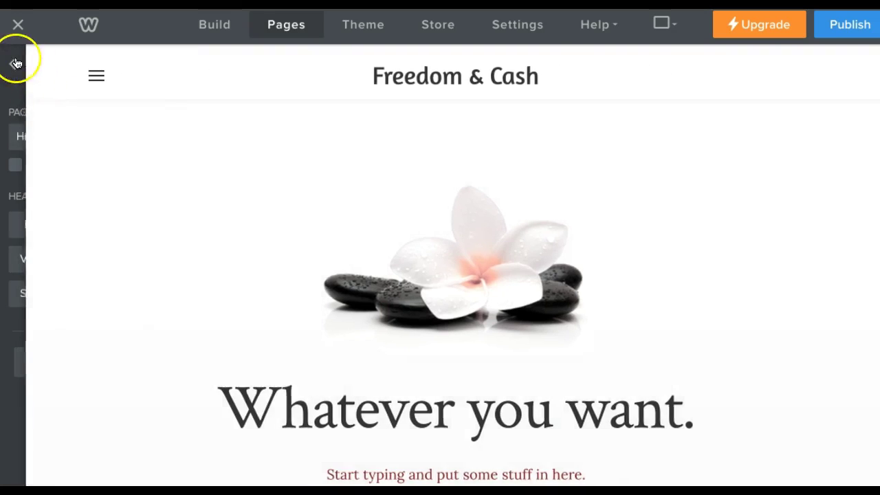
mouse_move(16, 63)
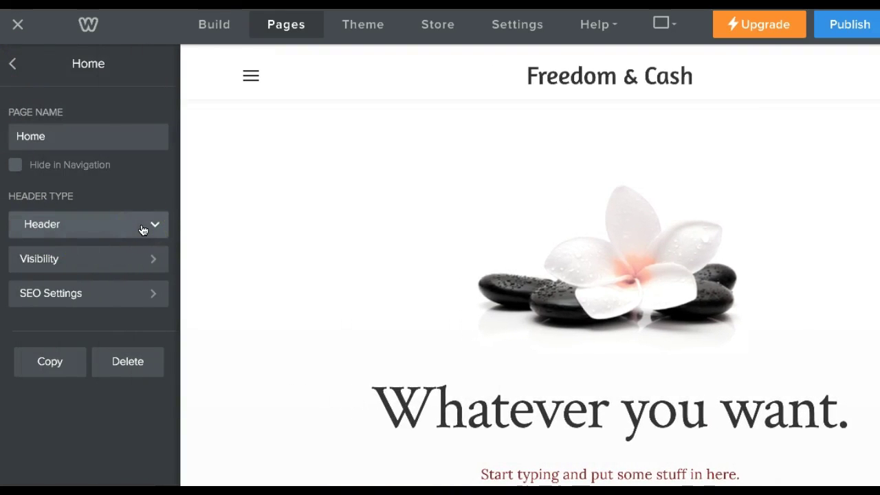
click(154, 266)
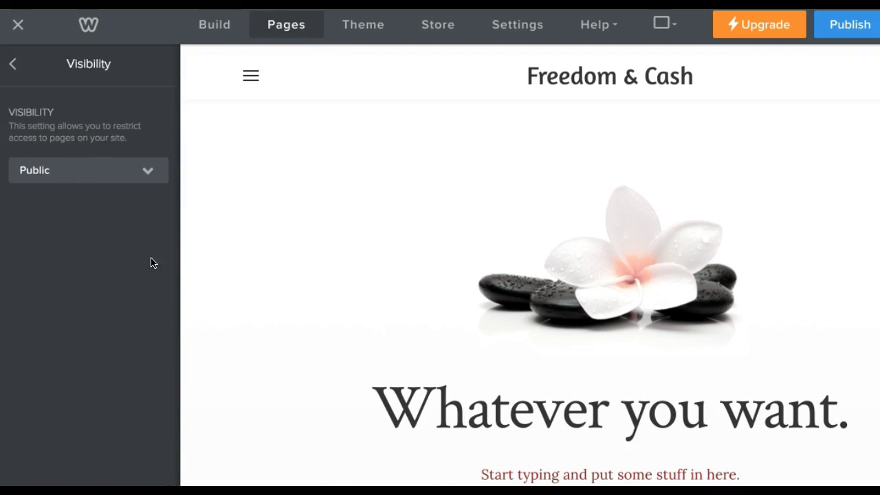
Review the Visibility options, keep Public, and open Home's SEO Settings.
click(145, 173)
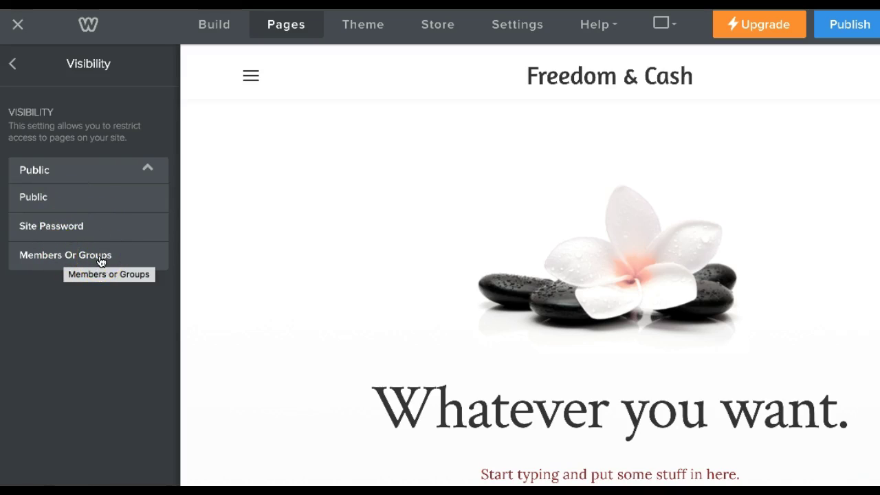
click(15, 63)
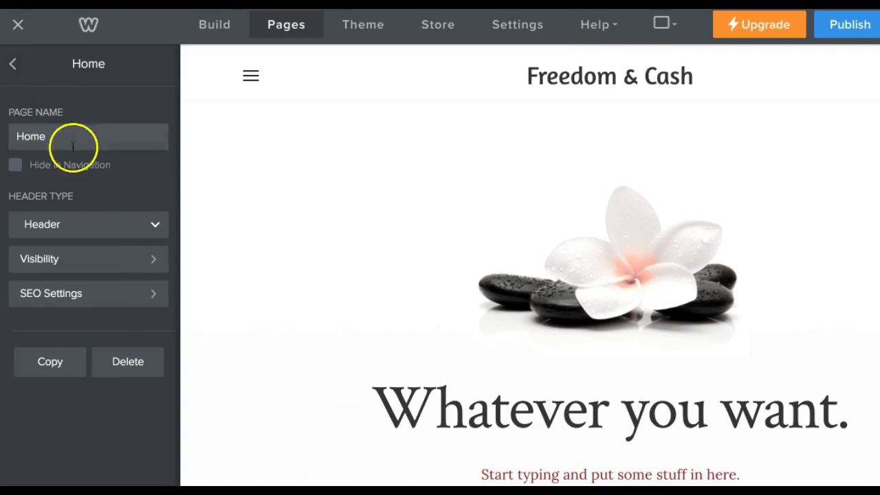
click(154, 297)
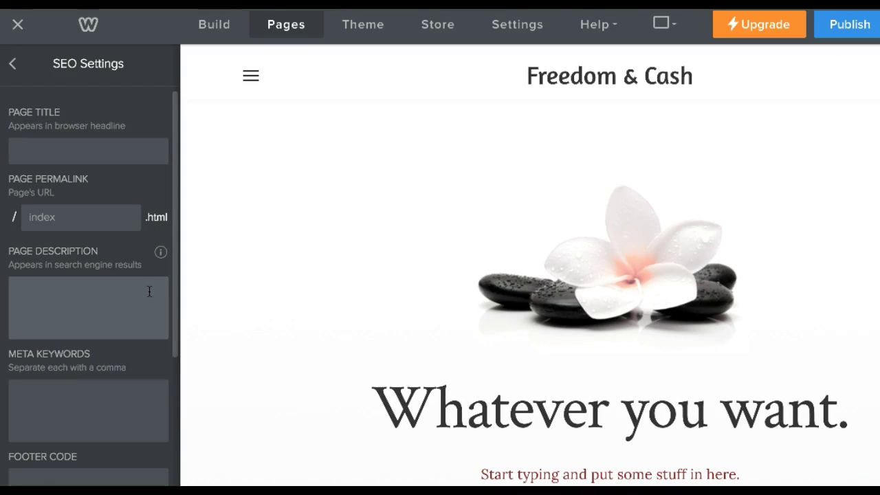
Enter 'Freedom & Cash' as the Home page's SEO page title.
scroll(154, 272, down, 3)
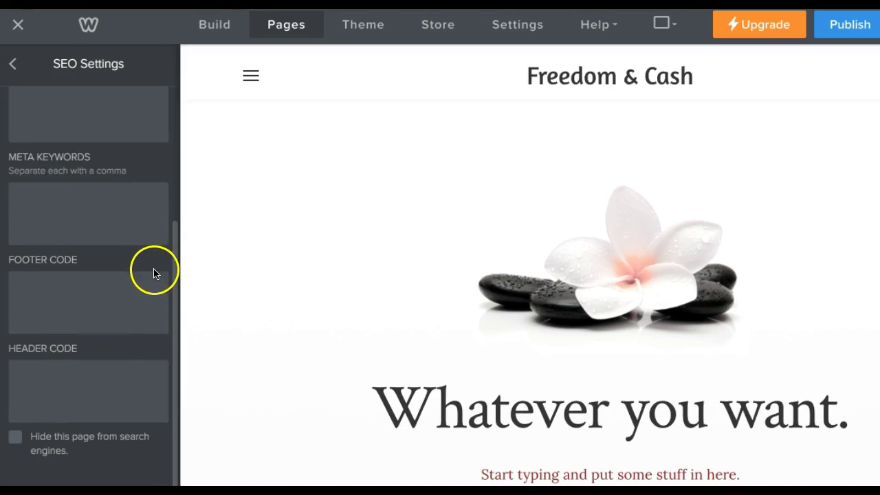
scroll(152, 273, up, 3)
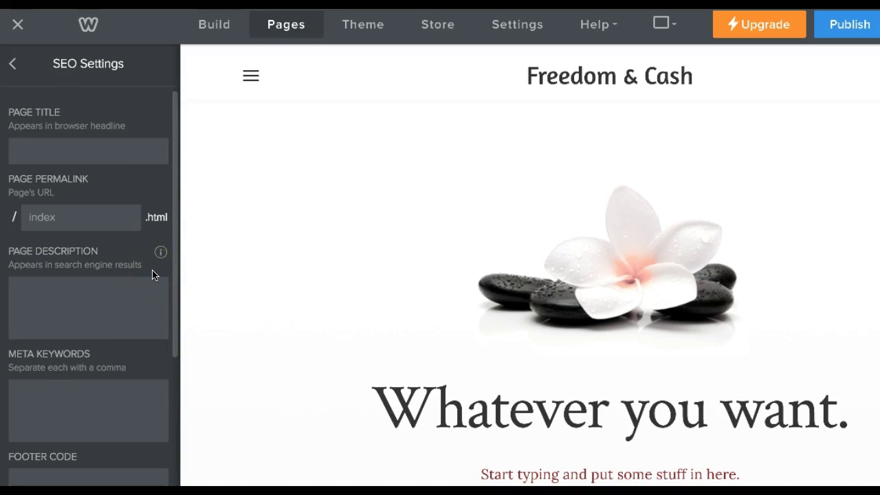
click(111, 154)
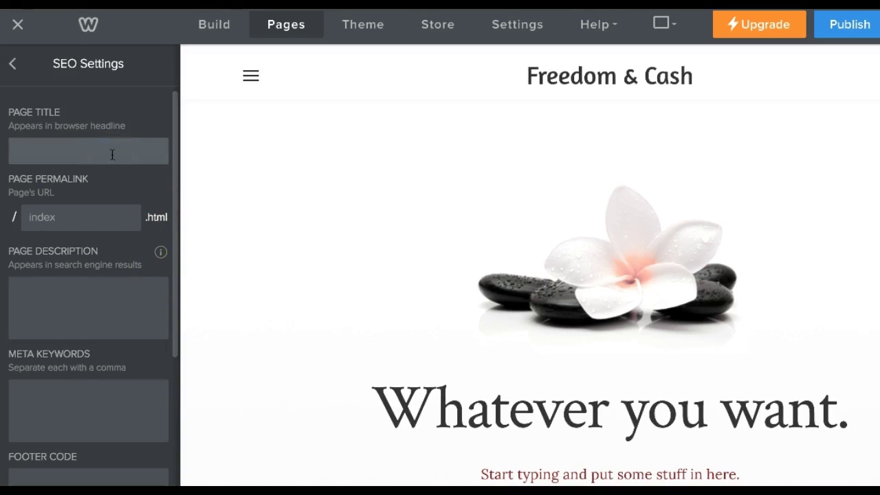
click(228, 158)
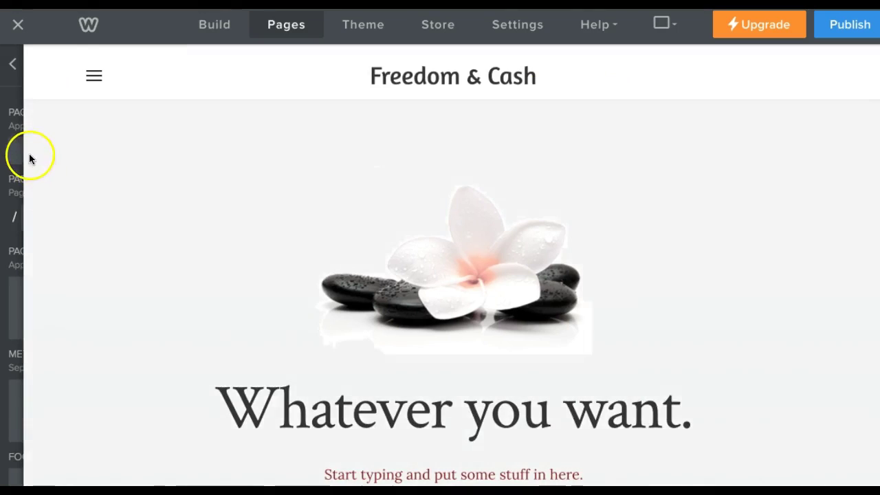
click(26, 151)
click(59, 145)
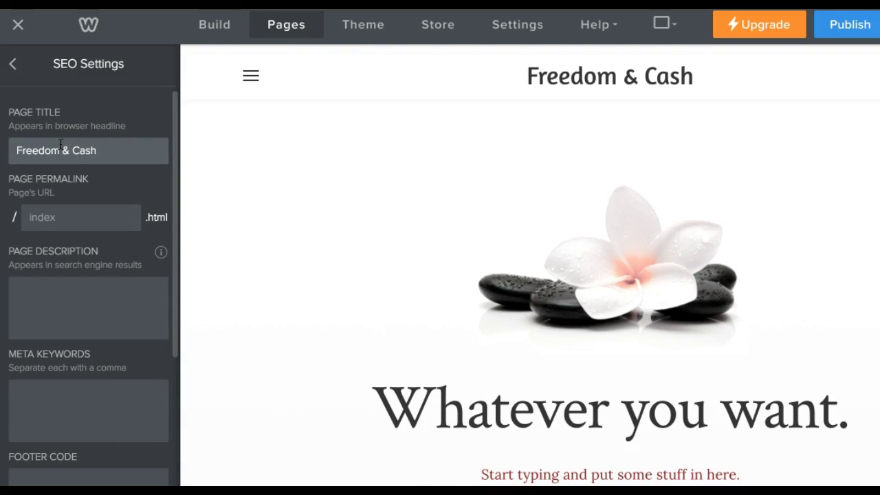
click(60, 145)
click(114, 145)
Try editing the index.html permalink, click into Page Description, then open a new browser tab.
click(96, 219)
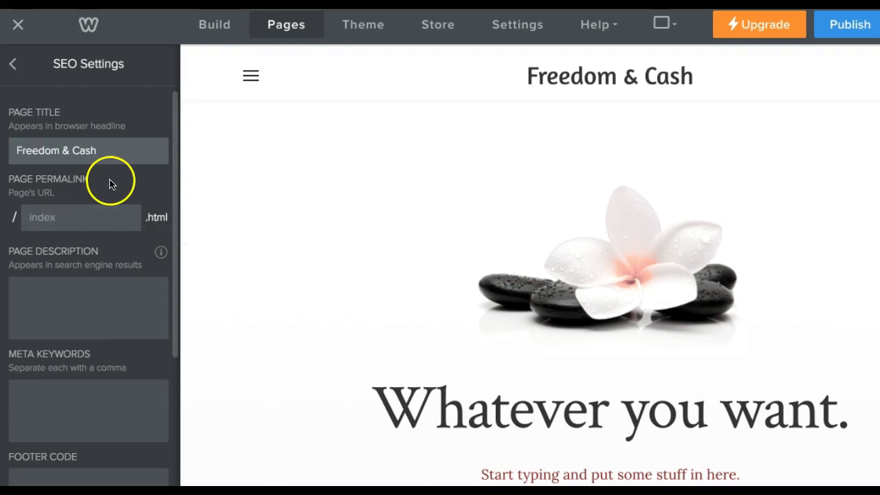
mouse_move(104, 231)
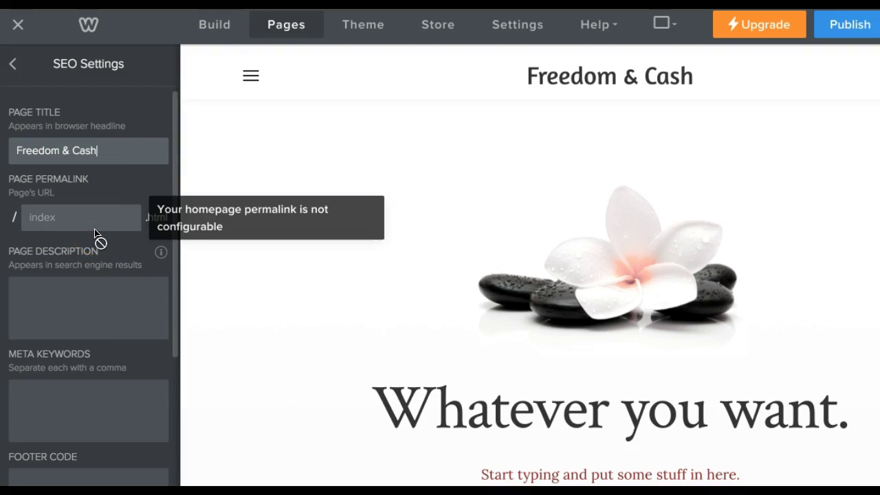
click(99, 226)
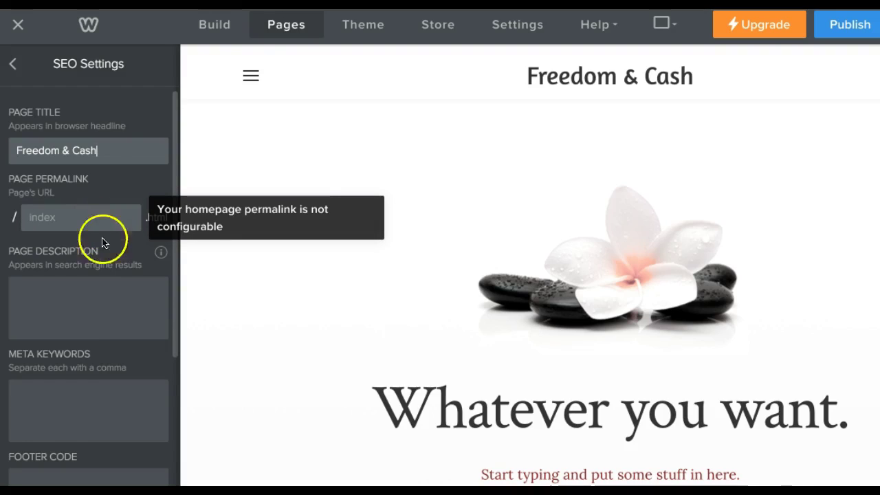
click(91, 283)
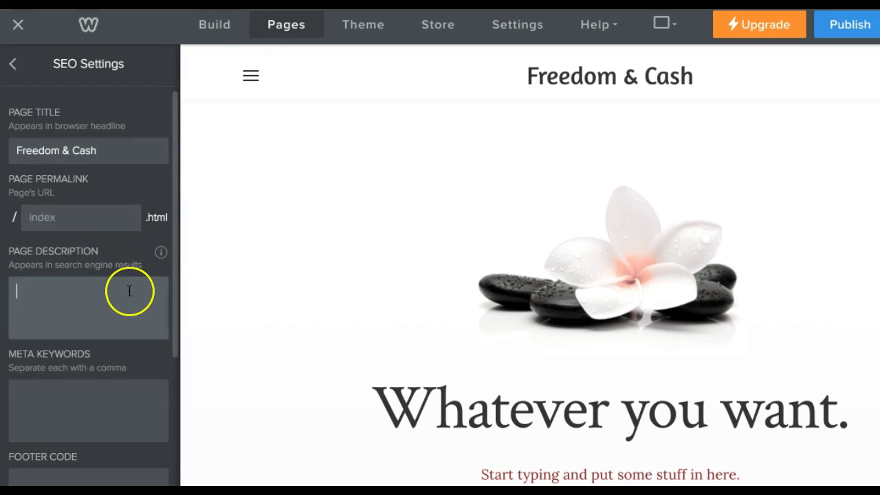
scroll(130, 289, down, 1)
click(130, 290)
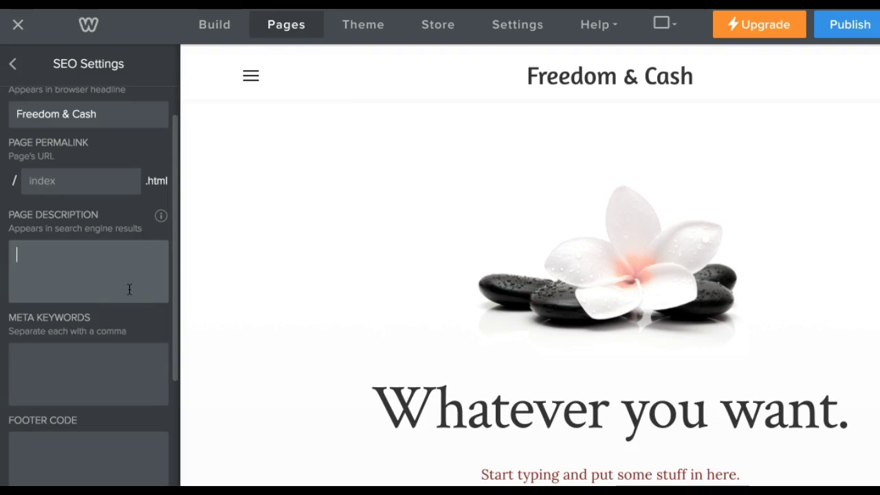
key(ctrl+t)
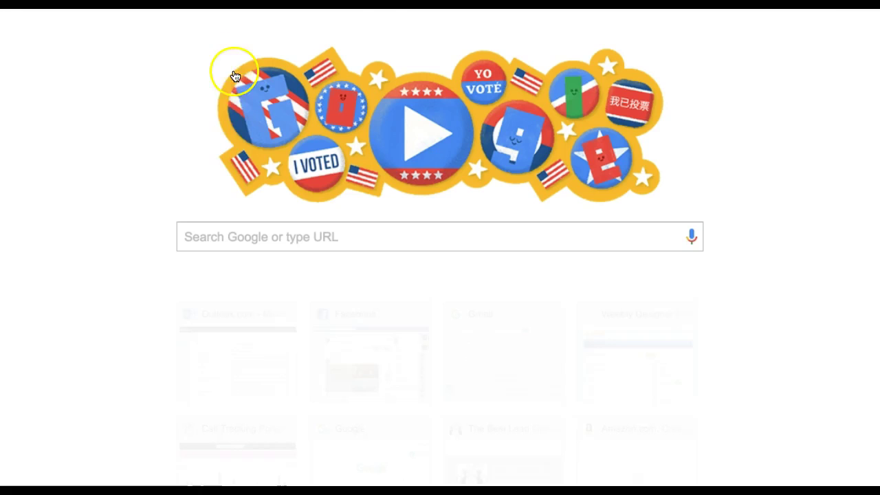
Google 'search carpets' and select the Rug Search – Karastan result's description.
click(222, 233)
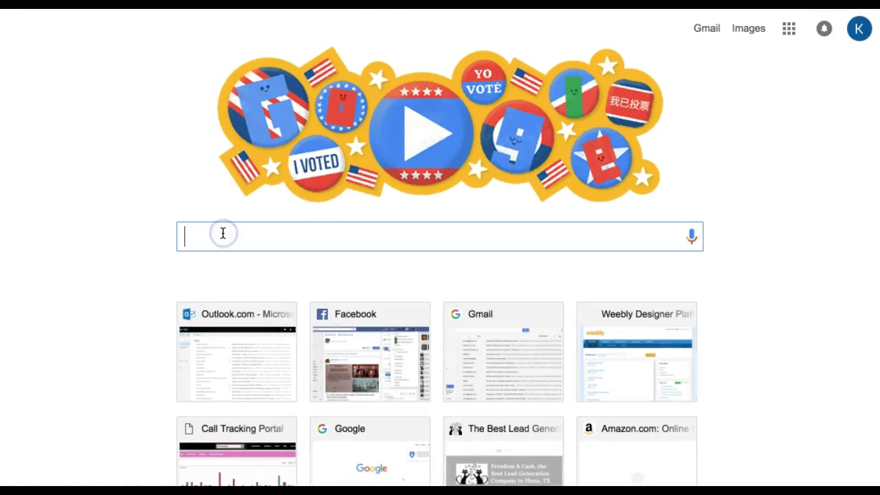
text(search carpe)
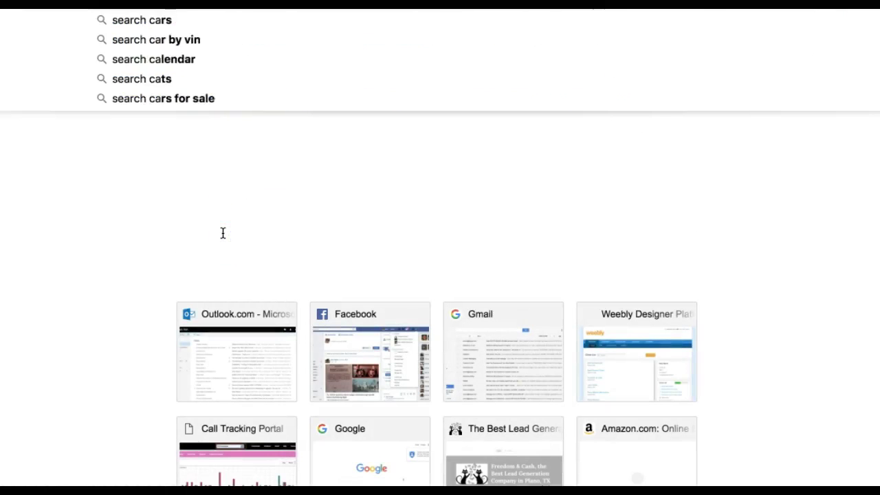
text(ts)
key(Return)
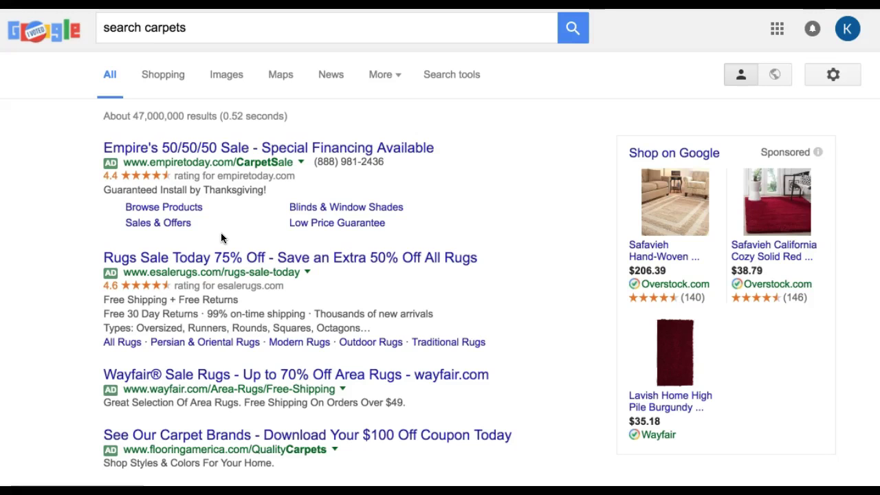
scroll(273, 234, down, 6)
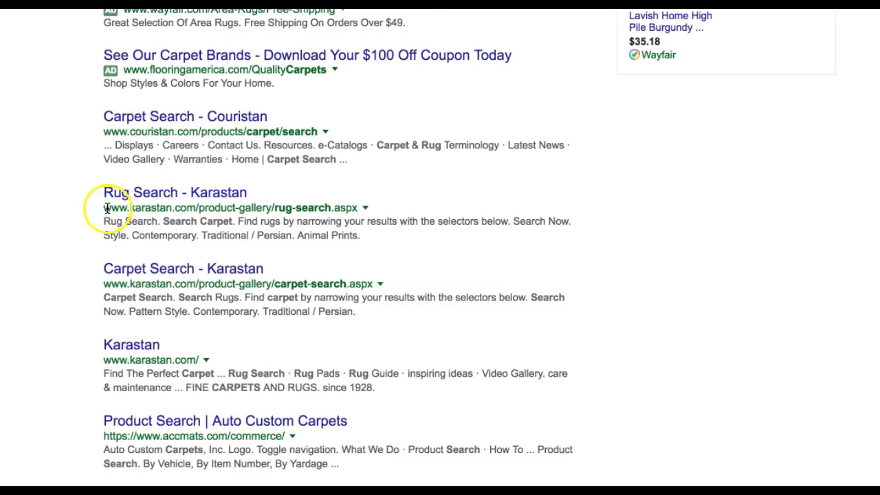
drag(103, 222, 411, 239)
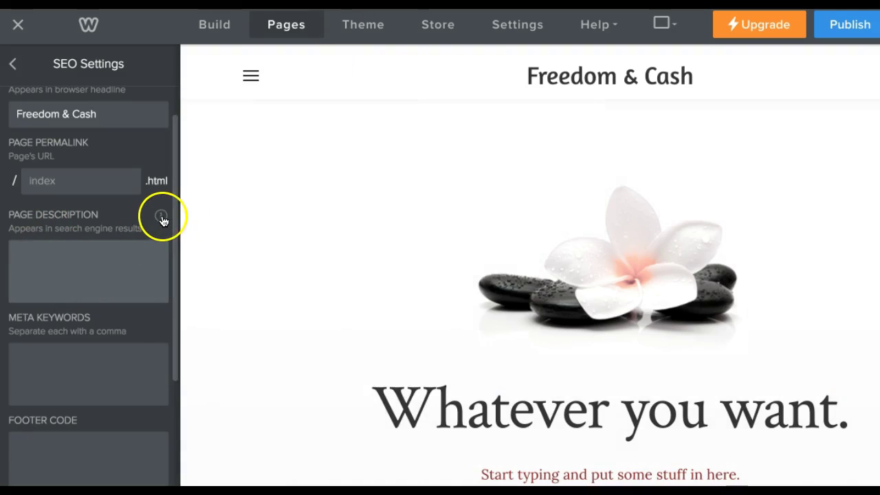
Check the page description help in Weebly, then collapse SEO Settings to view the page.
click(162, 218)
click(161, 218)
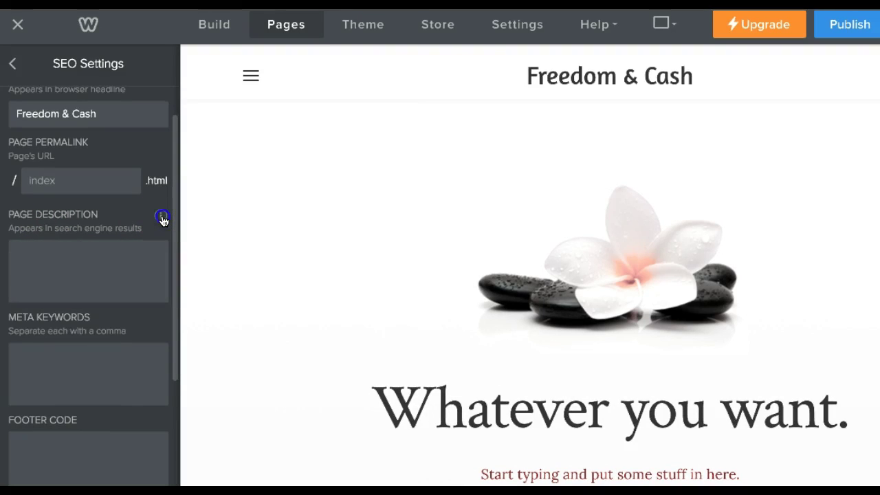
right_click(162, 218)
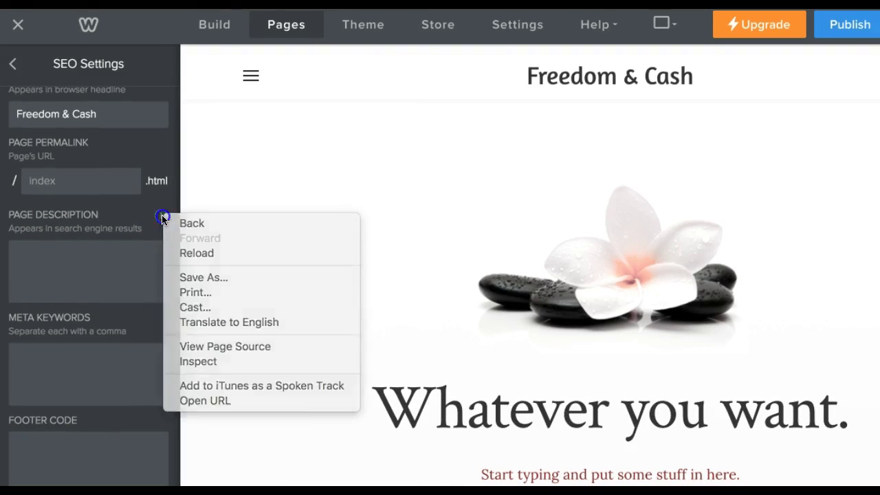
click(113, 266)
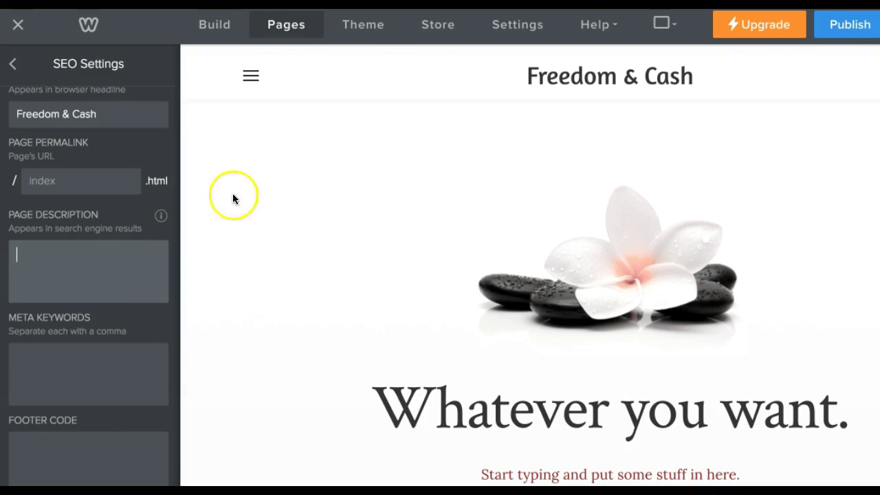
click(395, 133)
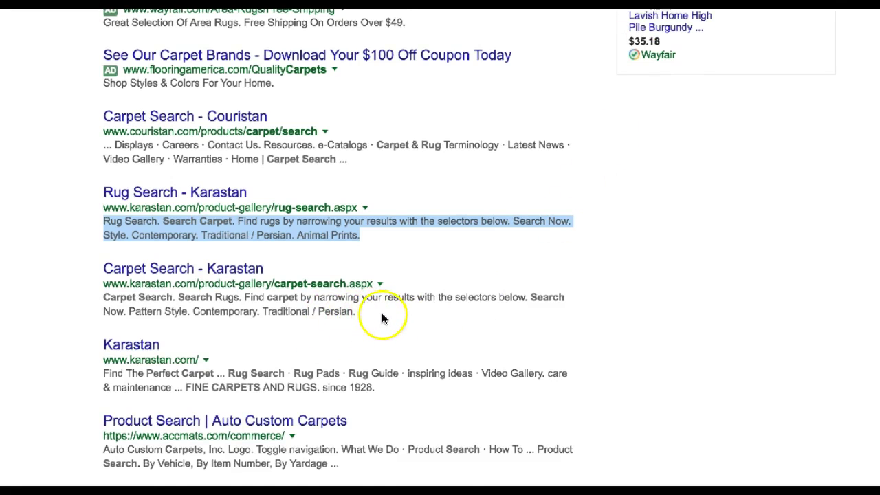
scroll(380, 315, down, 5)
scroll(378, 321, down, 1)
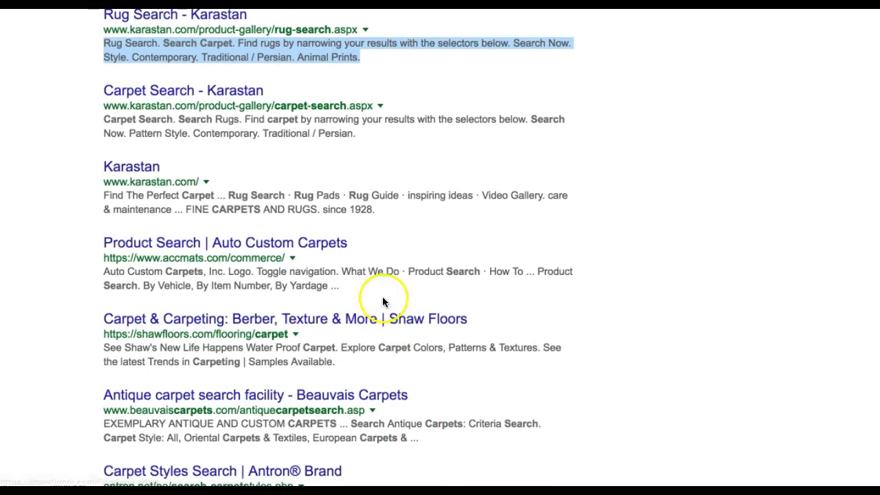
scroll(337, 244, up, 3)
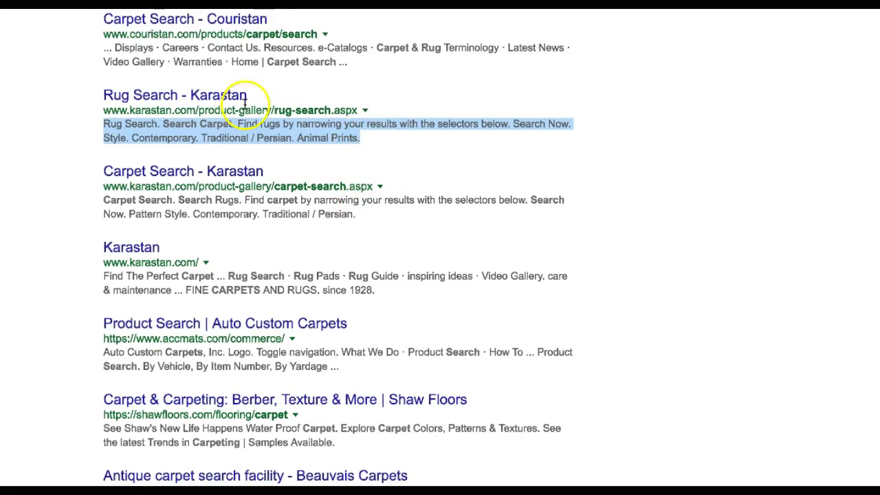
scroll(324, 236, down, 10)
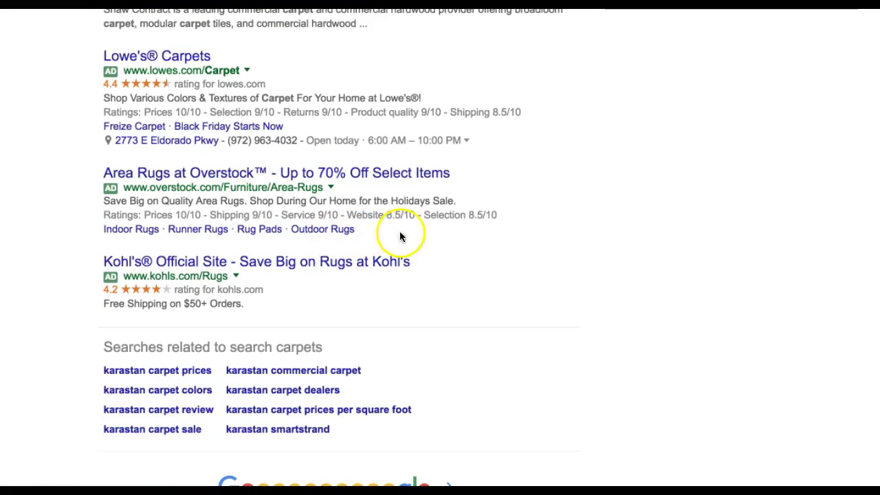
scroll(502, 172, up, 20)
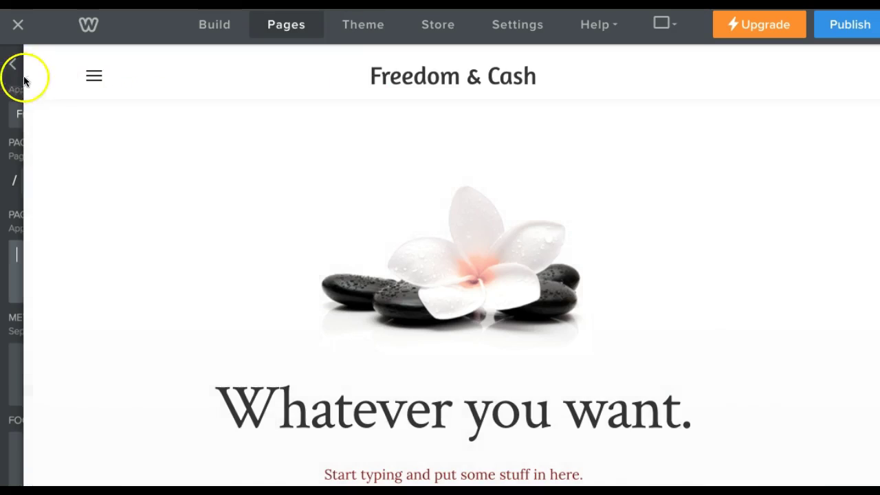
Scroll down to the Footer Code field, then go back to Home's main settings.
mouse_move(22, 85)
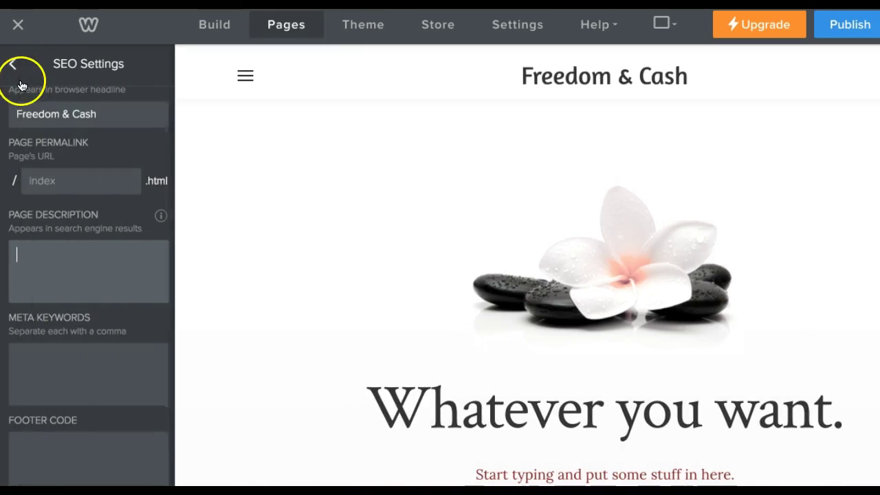
scroll(73, 268, down, 1)
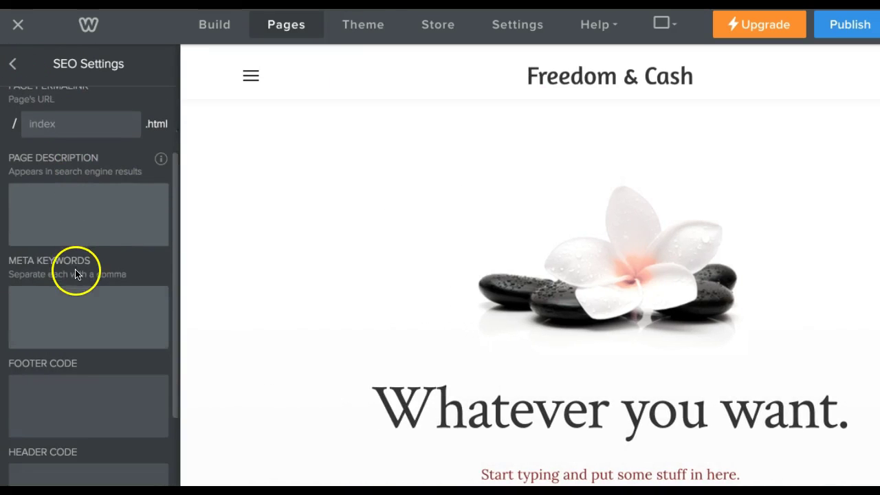
scroll(76, 273, down, 1)
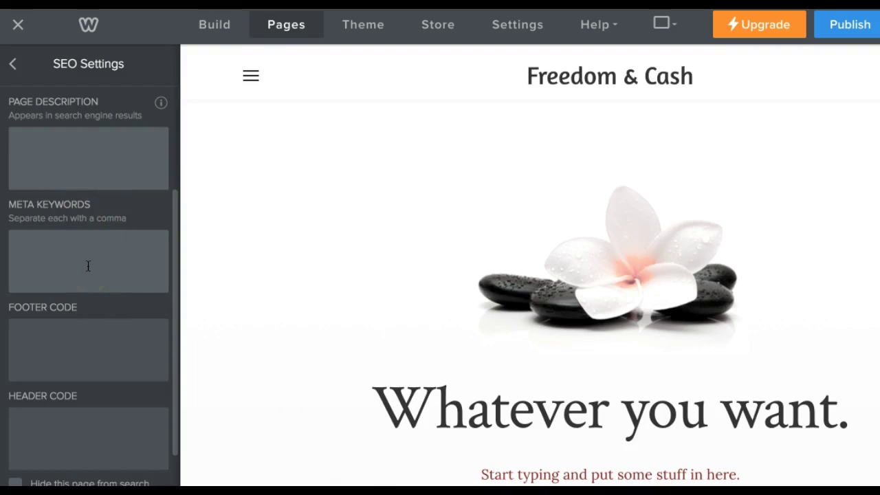
scroll(88, 268, down, 1)
click(89, 277)
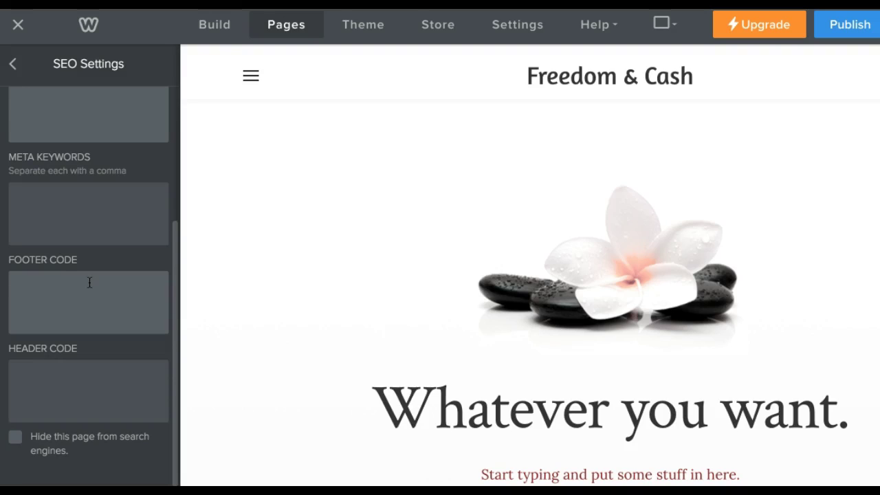
click(79, 292)
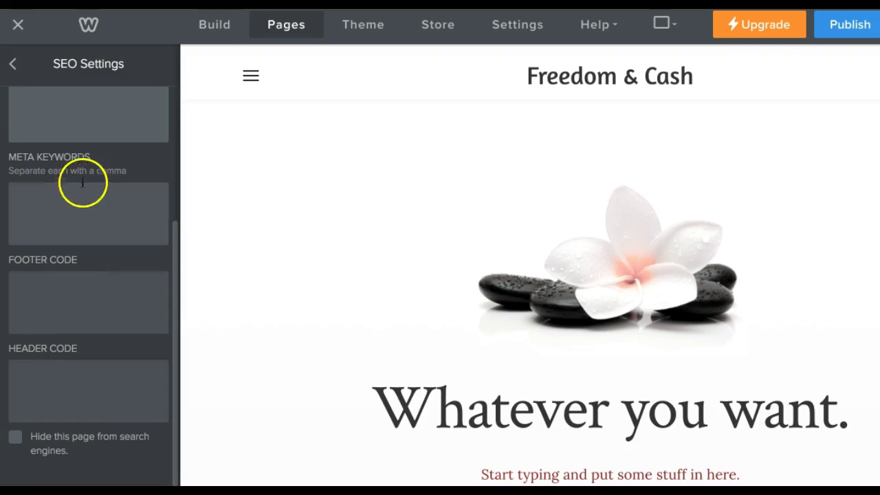
click(15, 63)
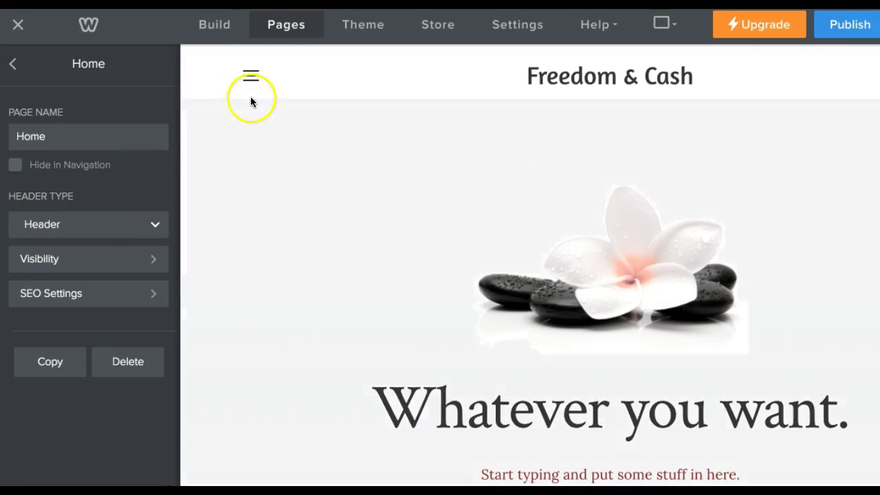
Turn on Hide in Navigation for Home and check the preview menu without it.
click(251, 96)
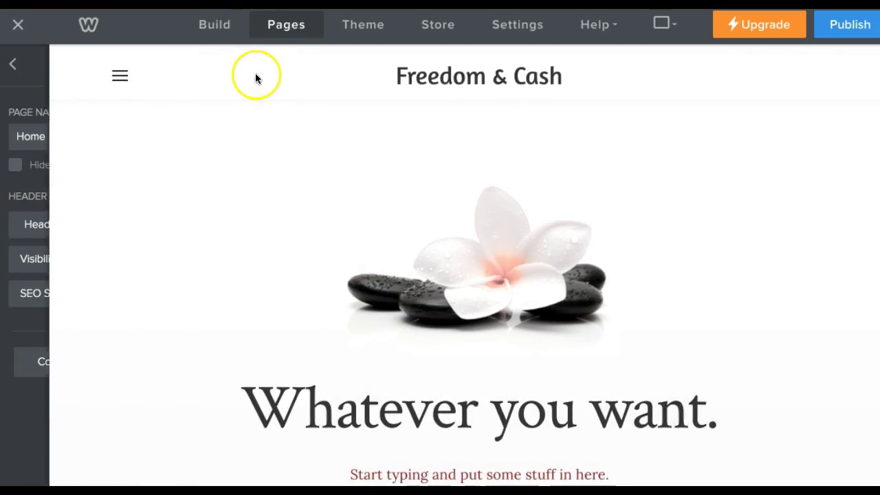
click(95, 76)
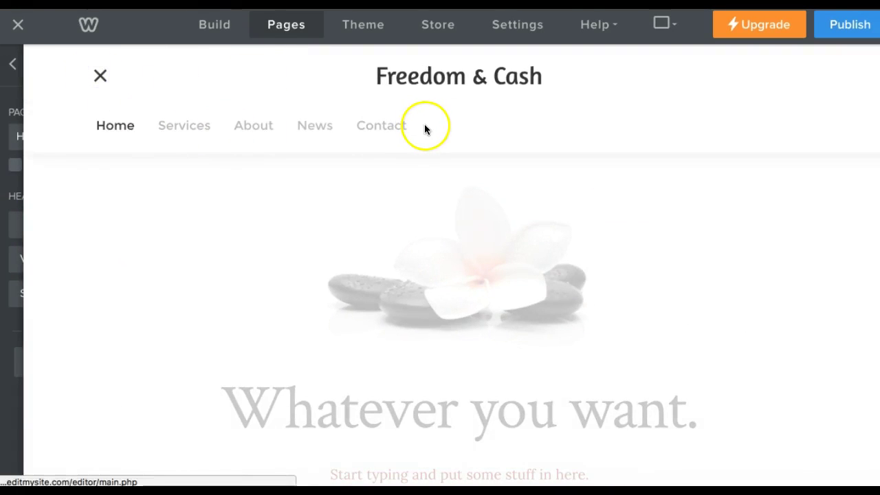
click(15, 69)
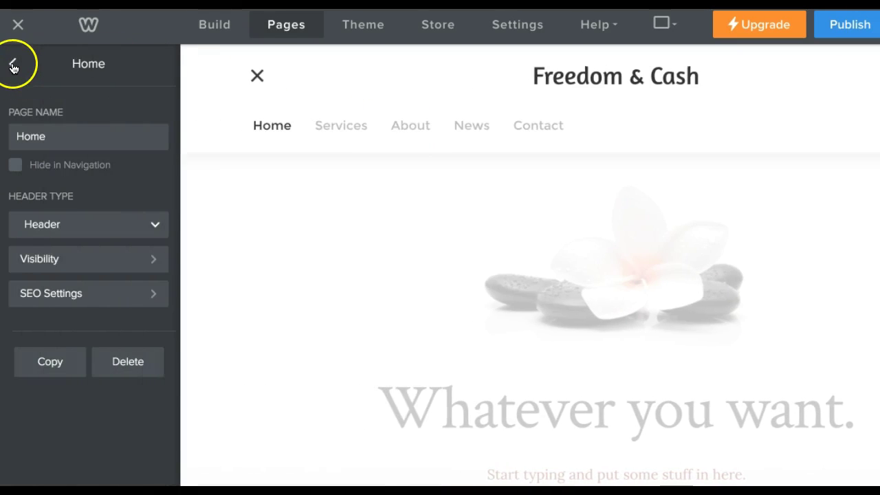
click(15, 167)
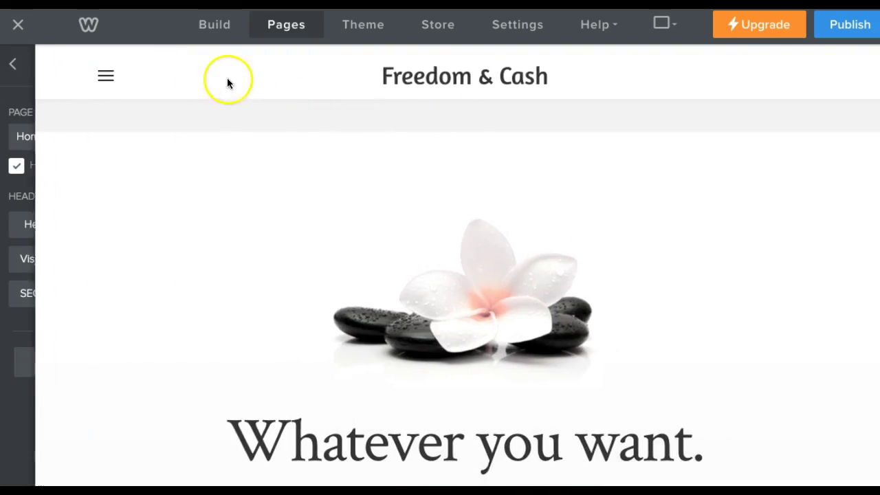
click(98, 74)
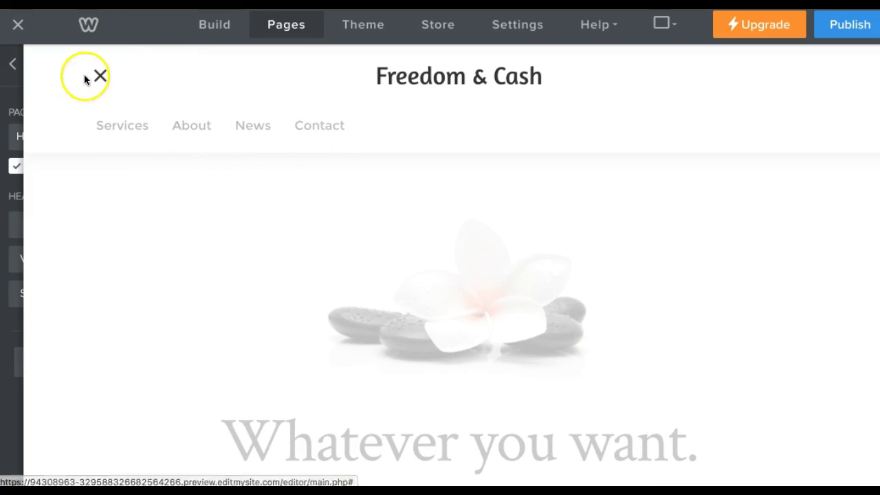
Show Home in the navigation again and return to the Pages list.
mouse_move(107, 69)
click(17, 165)
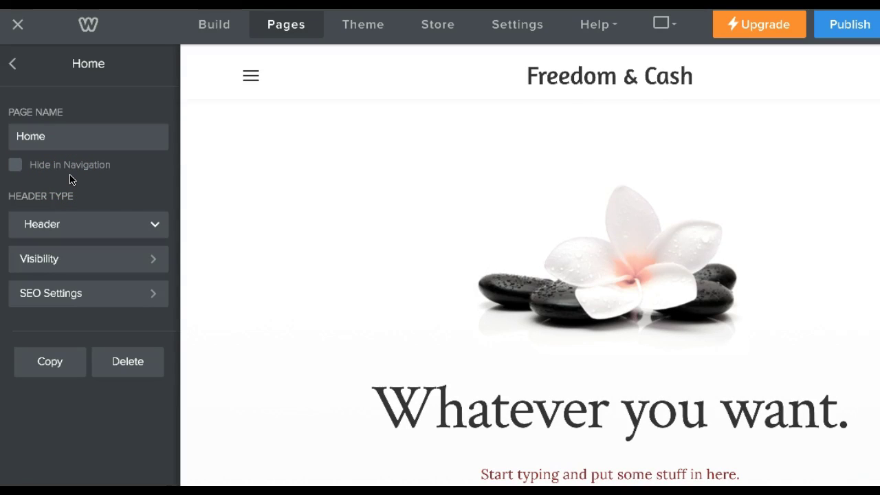
click(617, 175)
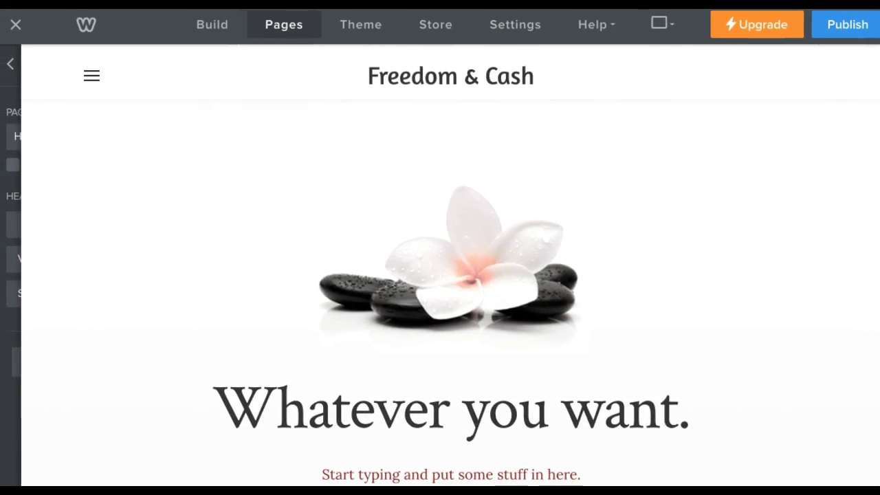
mouse_move(14, 181)
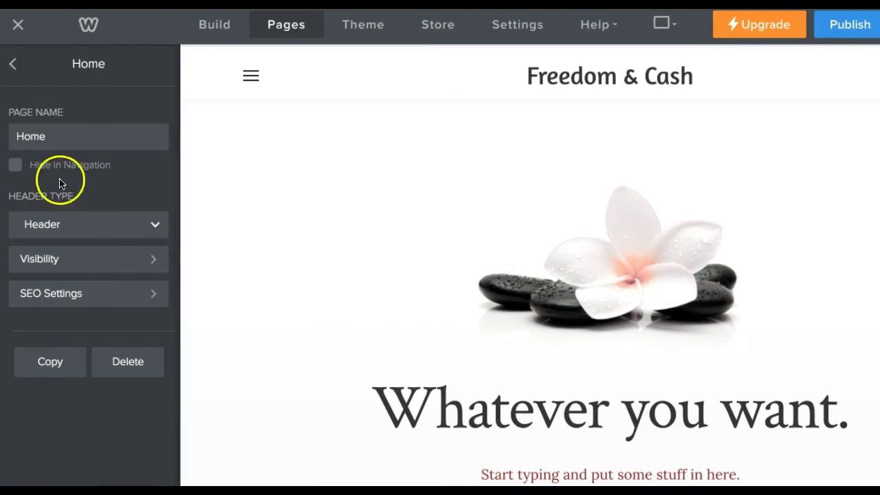
click(15, 65)
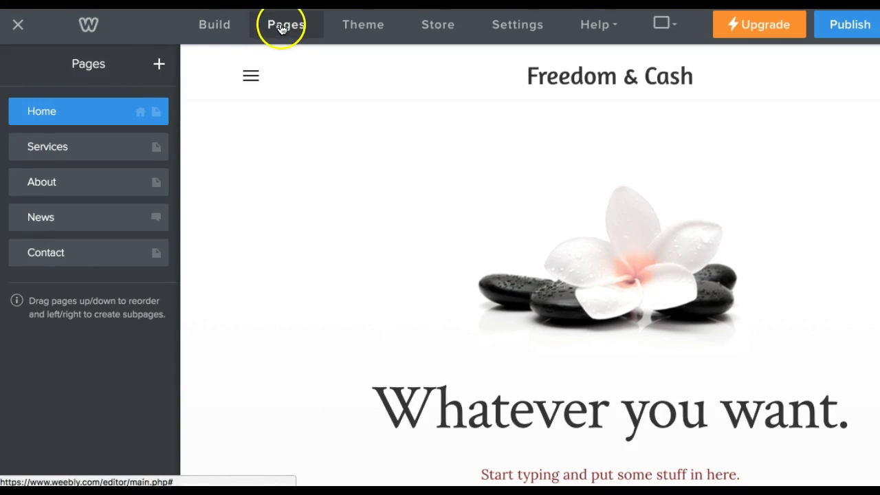
Open the new-page type menu listing Standard, Blog, External and Non-clickable Menu pages.
click(159, 64)
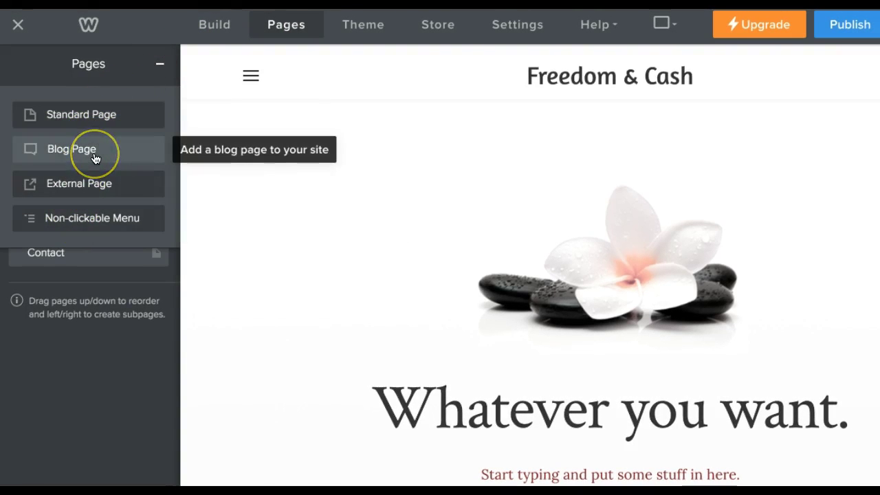
click(116, 150)
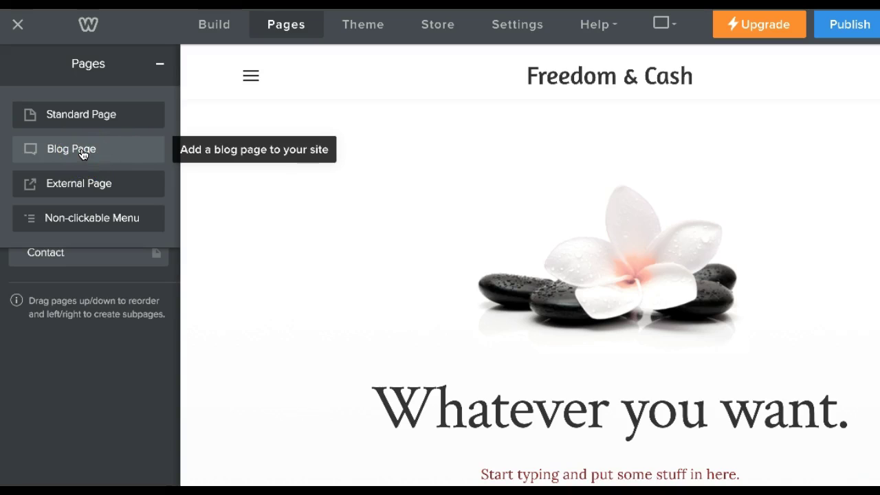
click(106, 112)
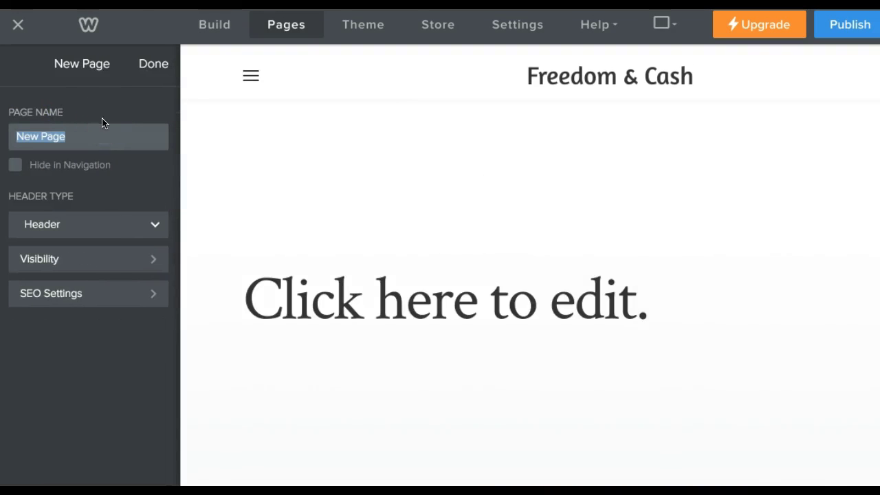
text(Service)
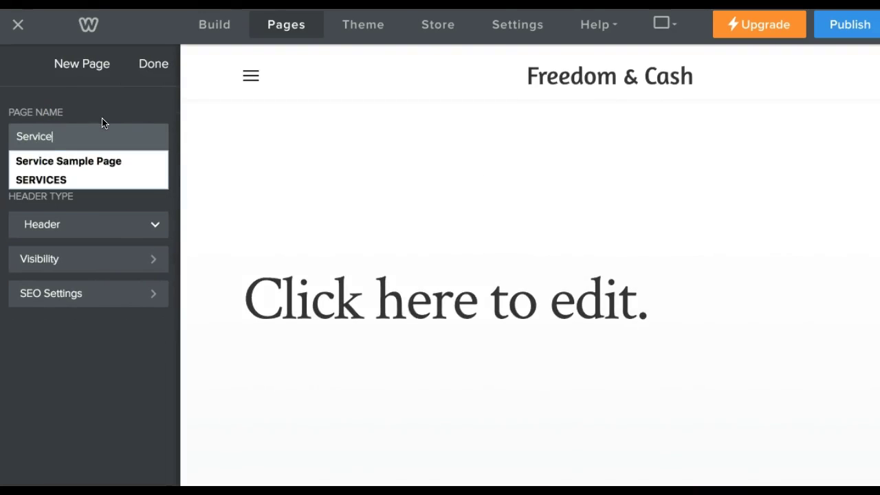
text(s)
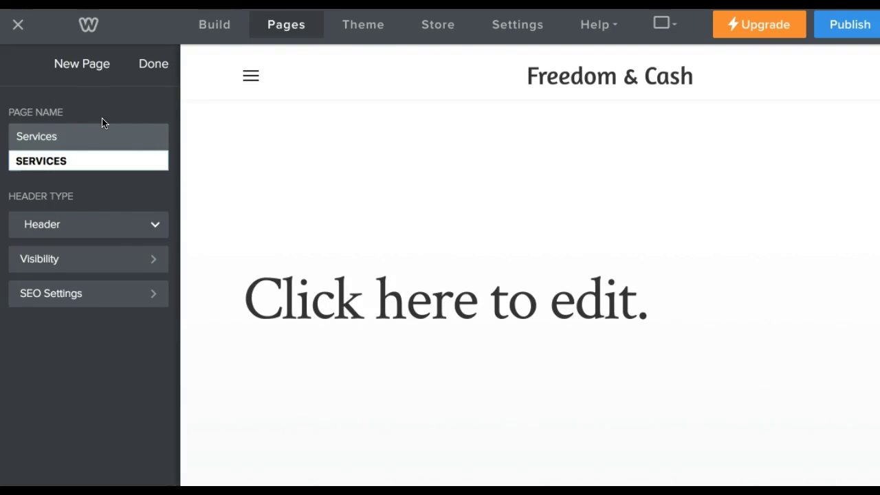
click(151, 225)
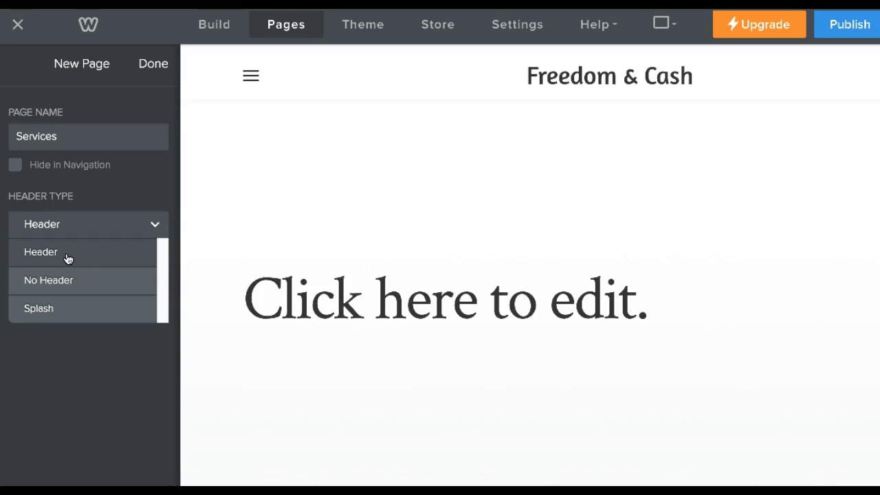
click(72, 264)
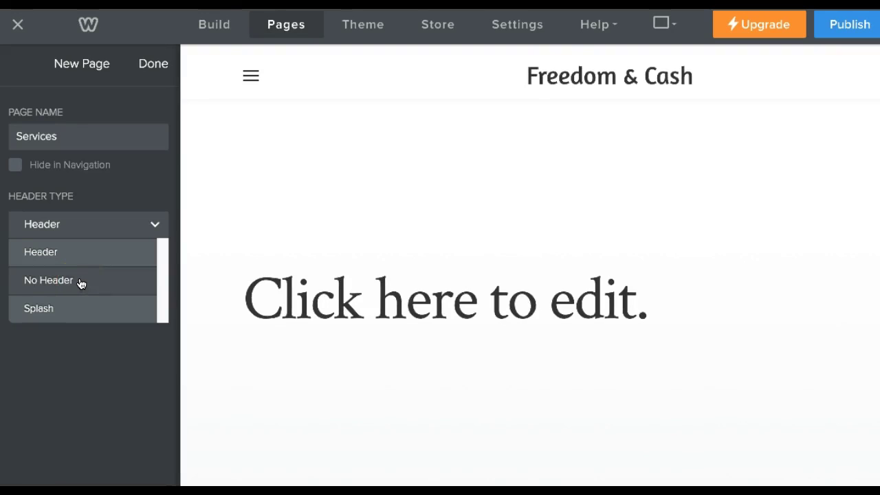
click(69, 309)
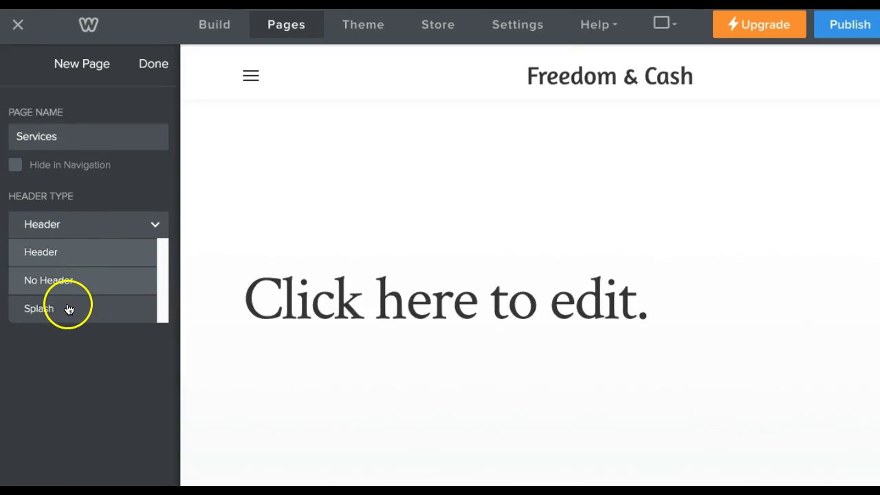
click(126, 178)
click(150, 258)
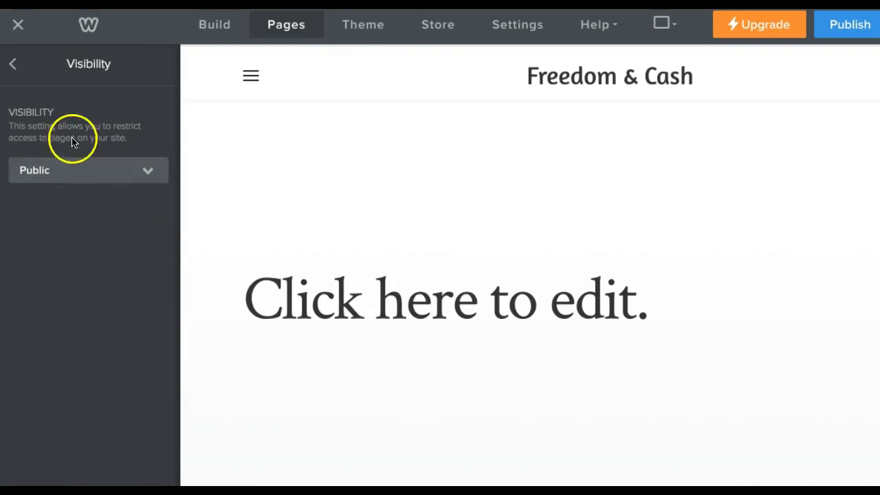
click(16, 64)
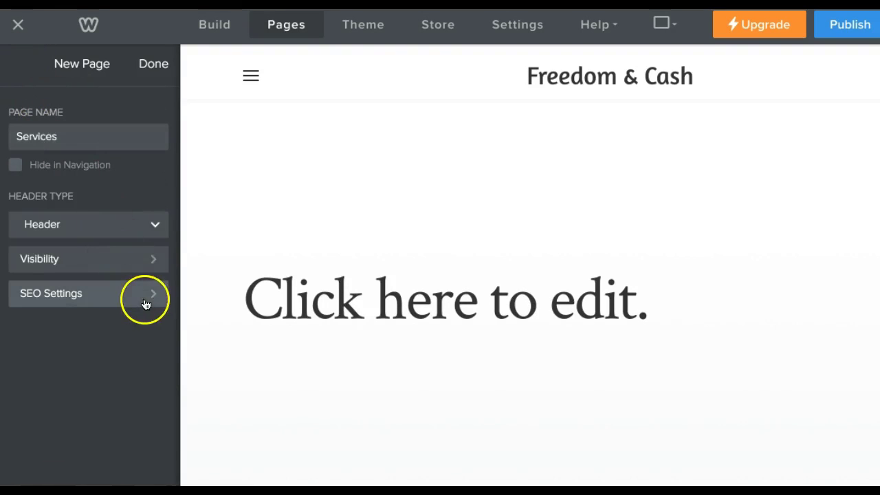
click(153, 294)
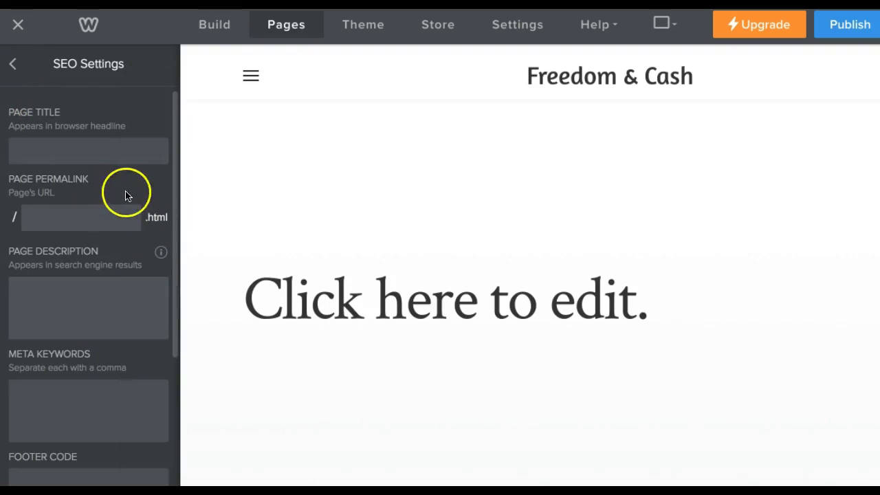
Set the Services page's SEO title to 'Freedom's Services' and its permalink to 'private-servcie.html'.
click(98, 153)
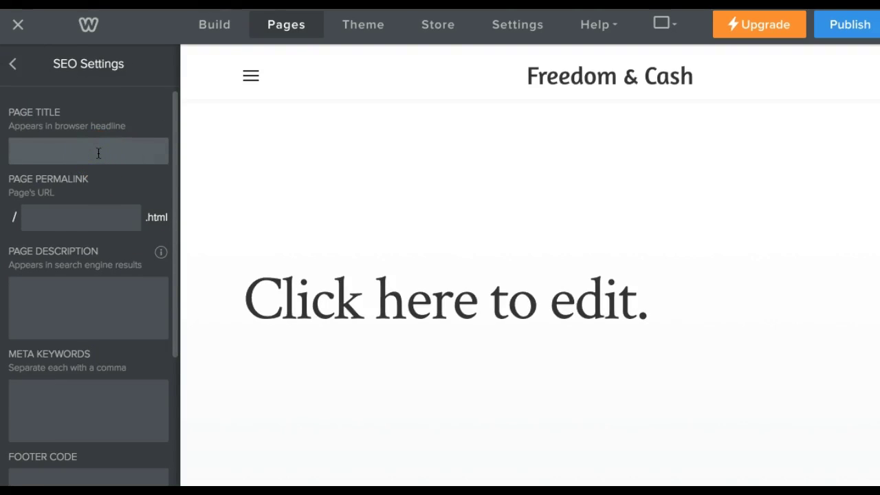
text(Freedom's Ser)
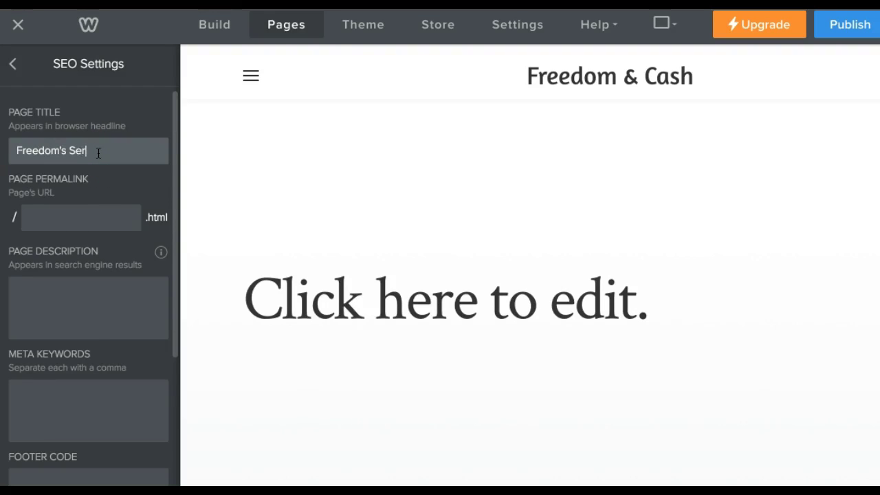
click(91, 153)
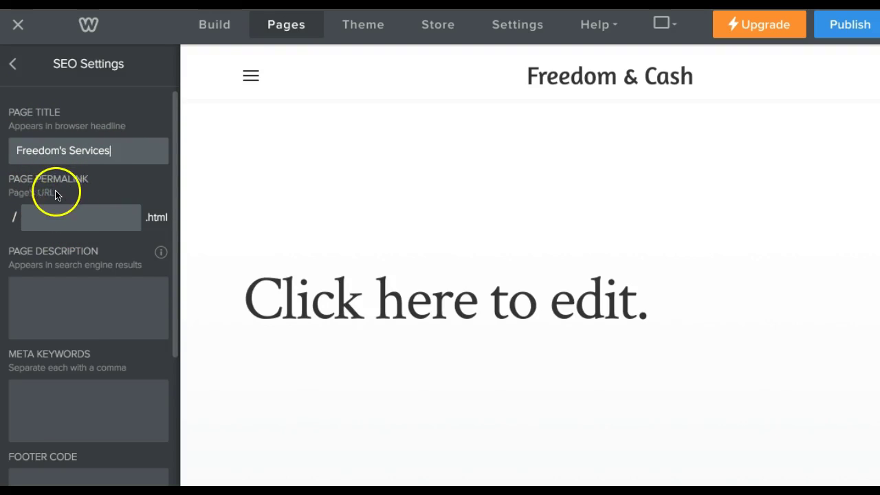
click(83, 219)
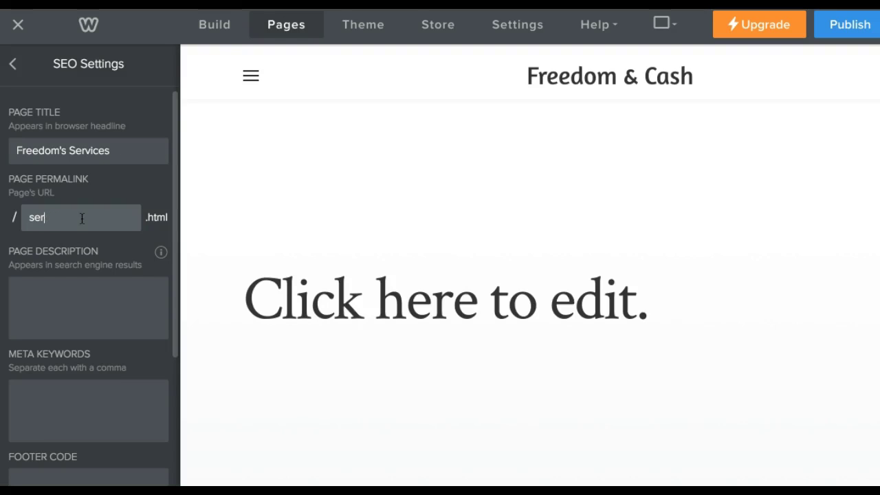
text(priva)
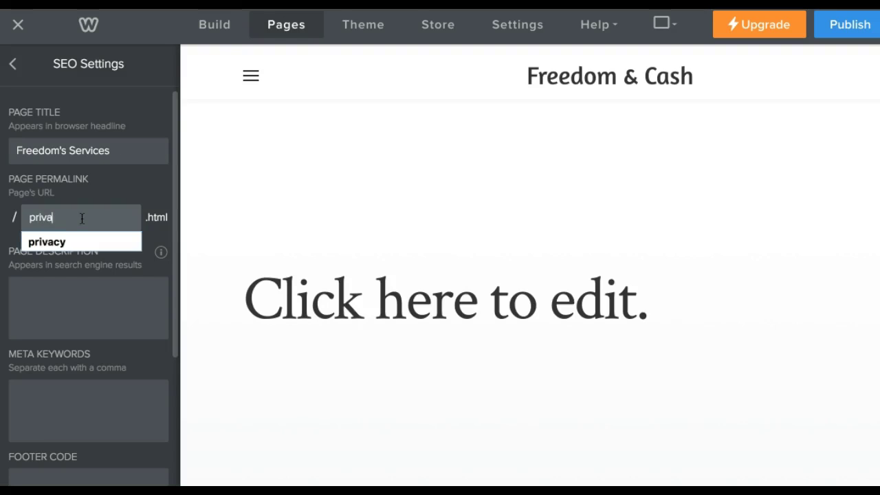
text(te-servicie)
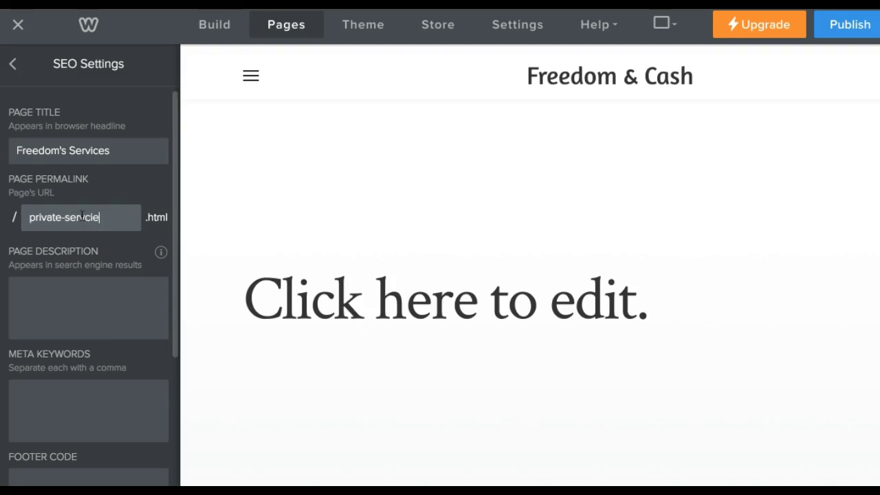
click(49, 307)
scroll(83, 275, down, 2)
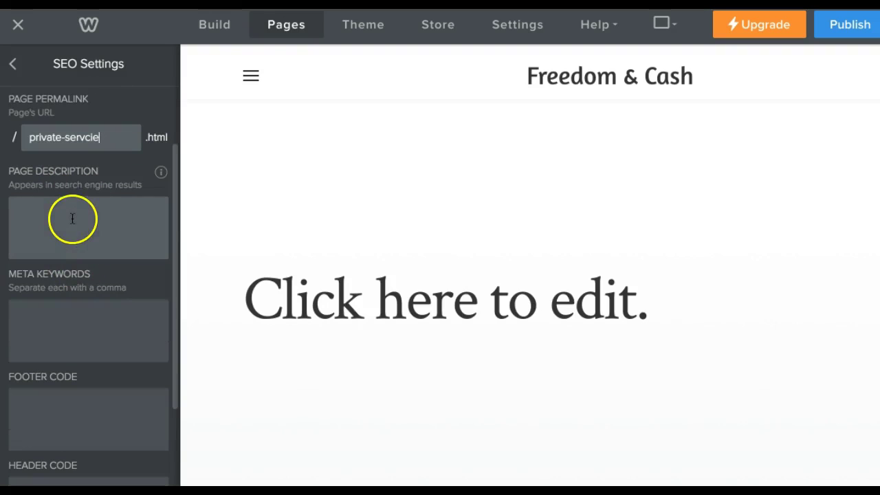
scroll(69, 227, down, 3)
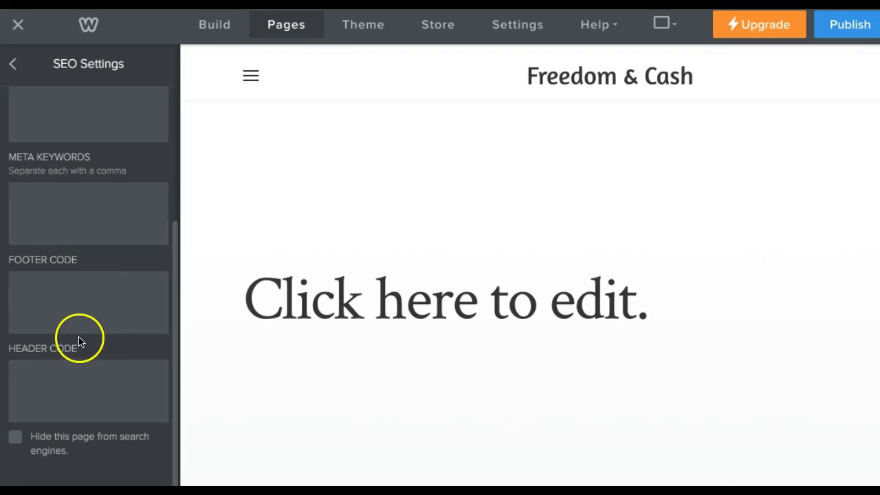
scroll(81, 317, up, 5)
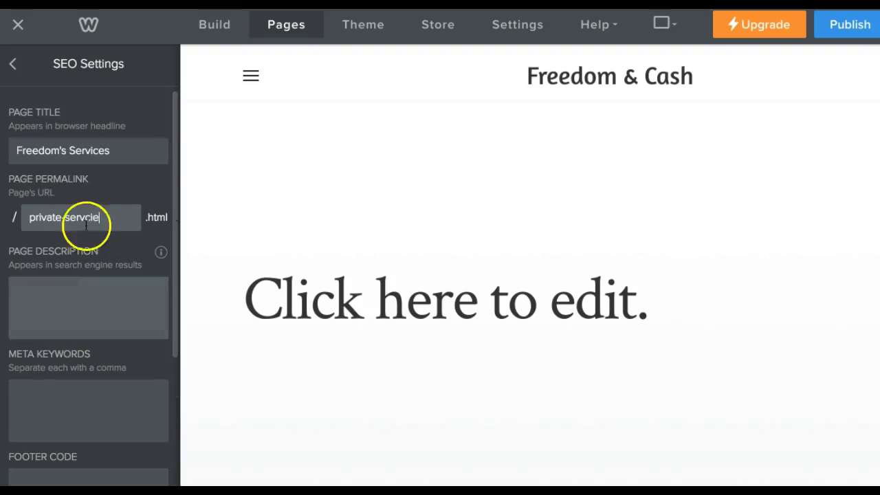
click(14, 65)
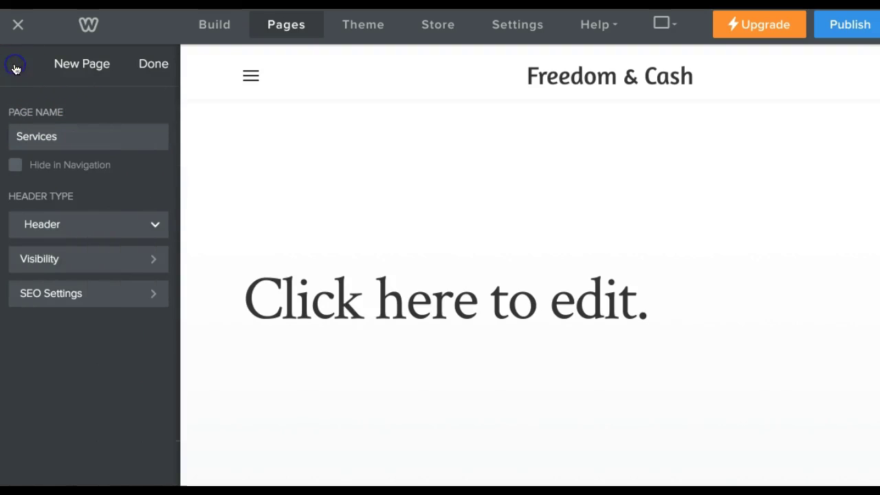
click(156, 66)
Close the pages list and check that the navigation menu shows the Services page.
click(242, 80)
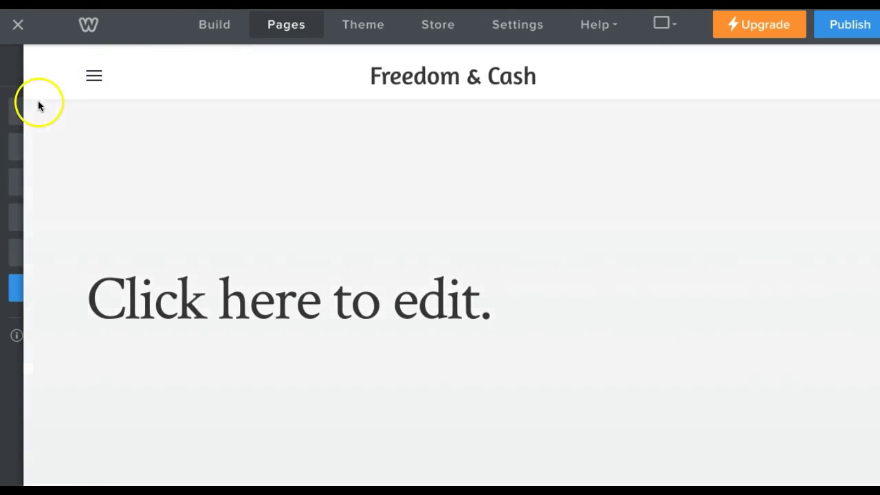
mouse_move(22, 112)
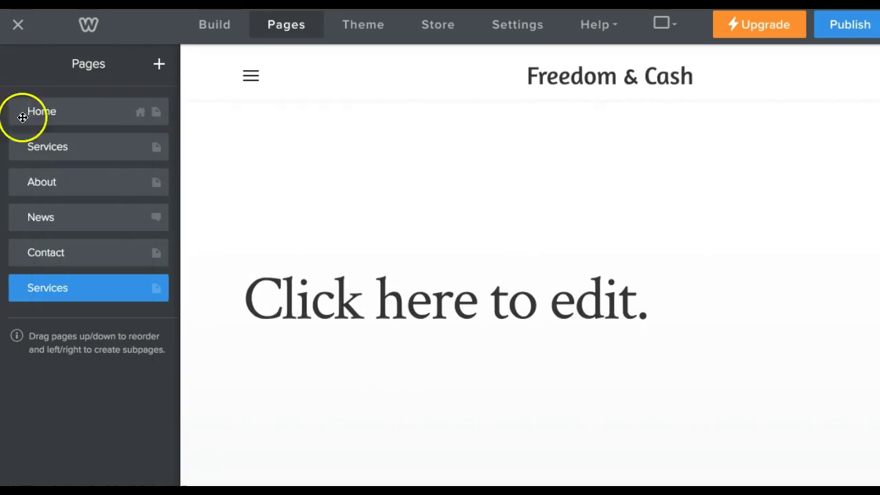
click(249, 76)
click(93, 76)
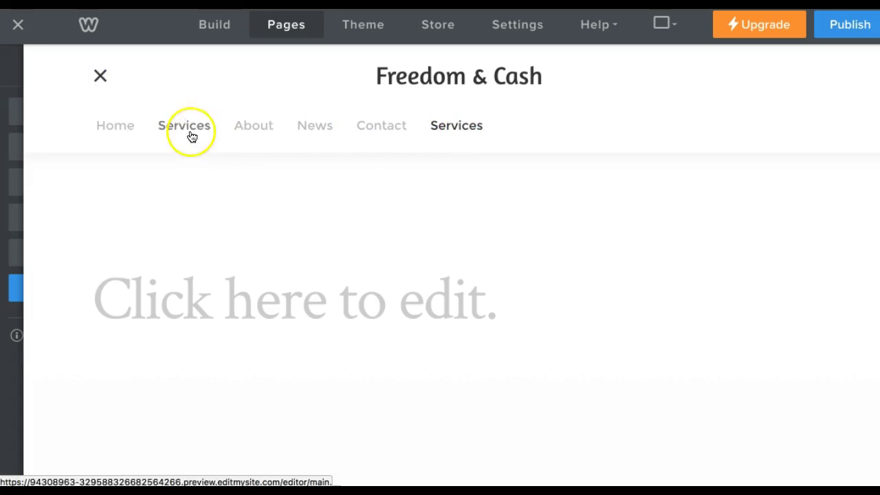
mouse_move(18, 71)
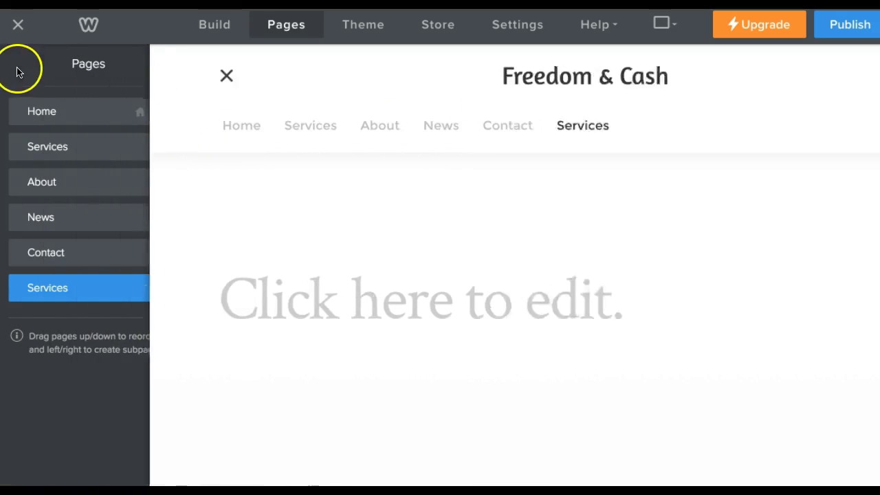
Place a Title element at the top of the Services page, above the placeholder block.
click(211, 27)
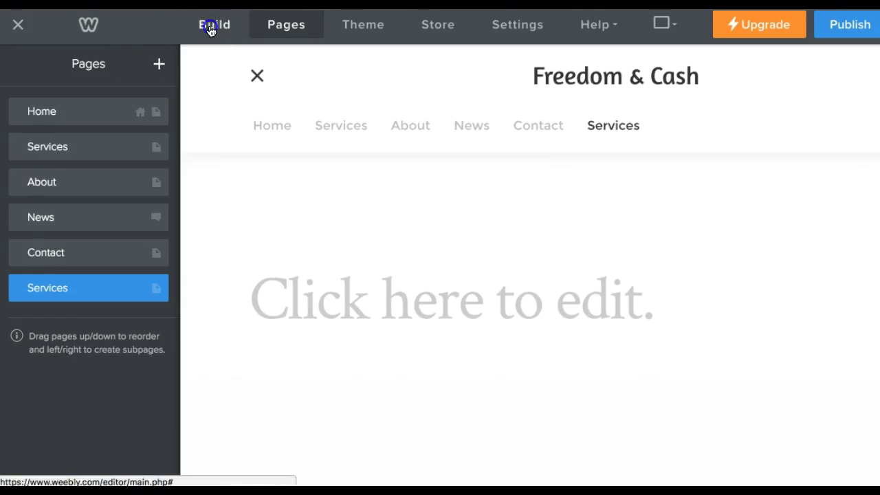
click(228, 26)
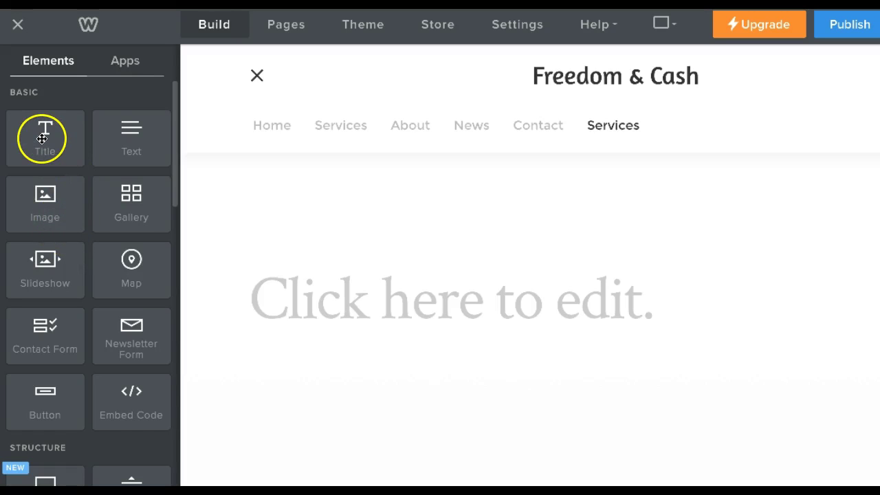
drag(42, 139, 380, 203)
Type 'TITLE AT THE TOP' into the new title block.
click(350, 249)
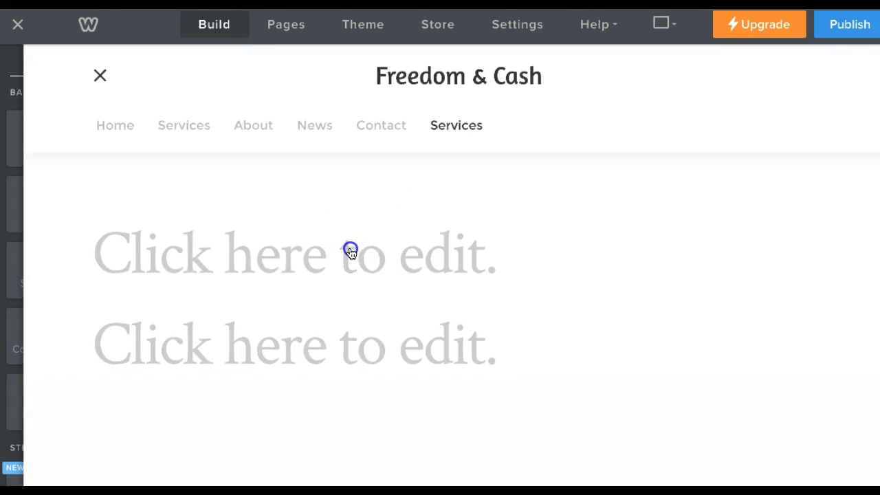
click(350, 252)
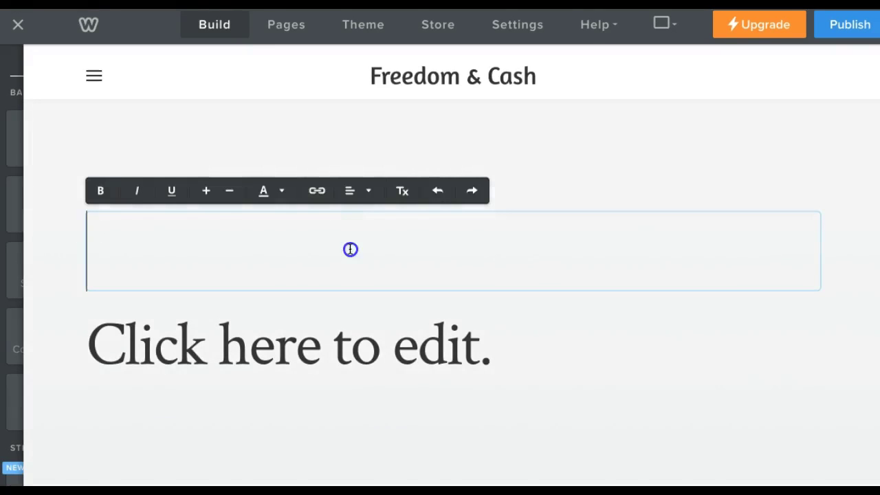
text(TITLE)
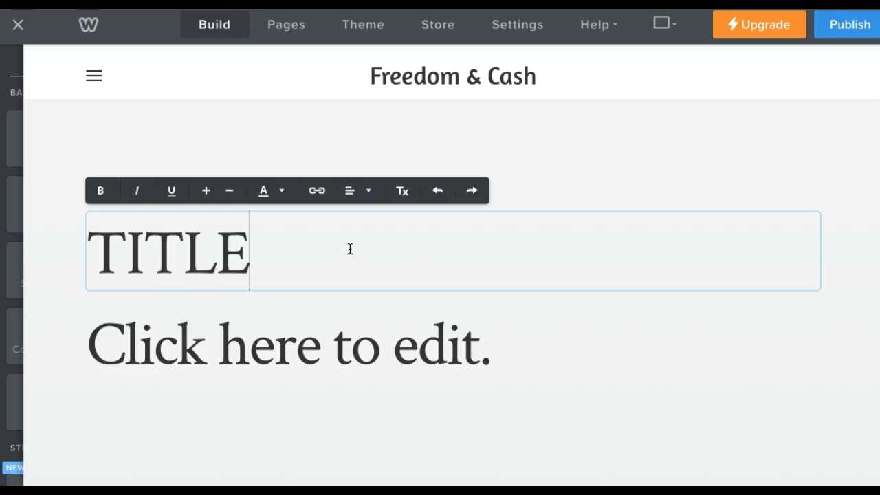
text( AT THE TOP)
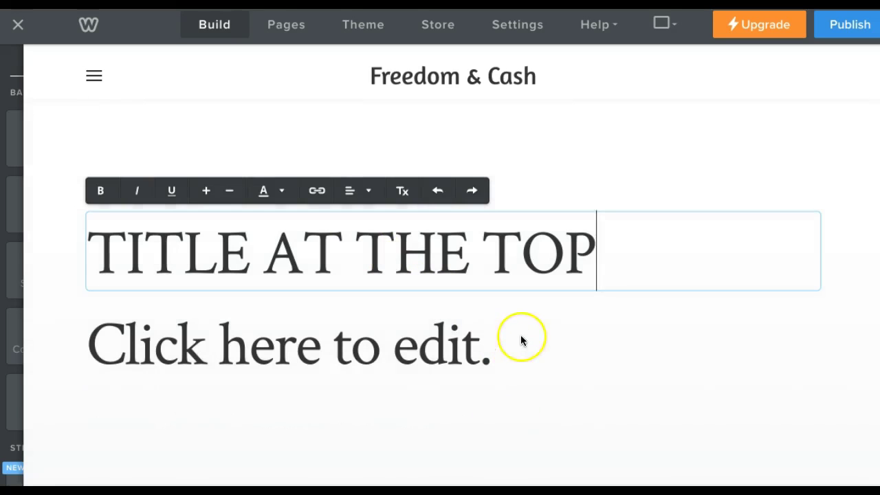
click(520, 332)
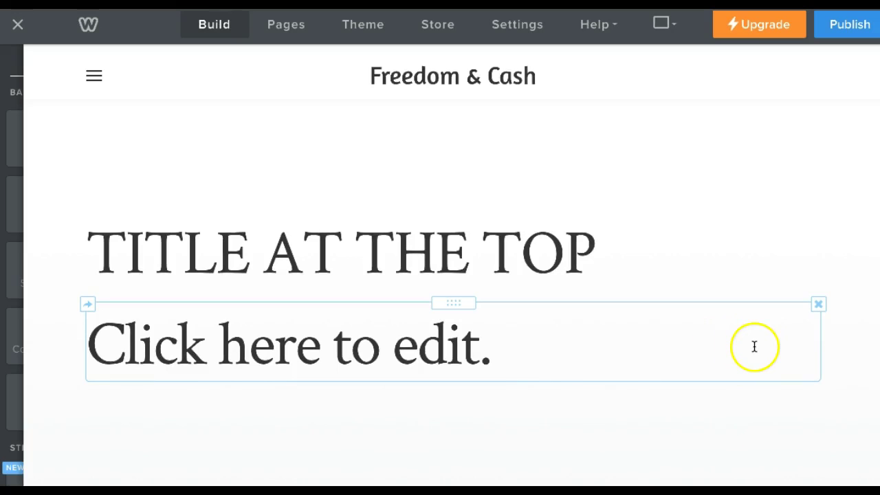
Delete the old 'Click here to edit.' placeholder block and reselect the title.
click(819, 306)
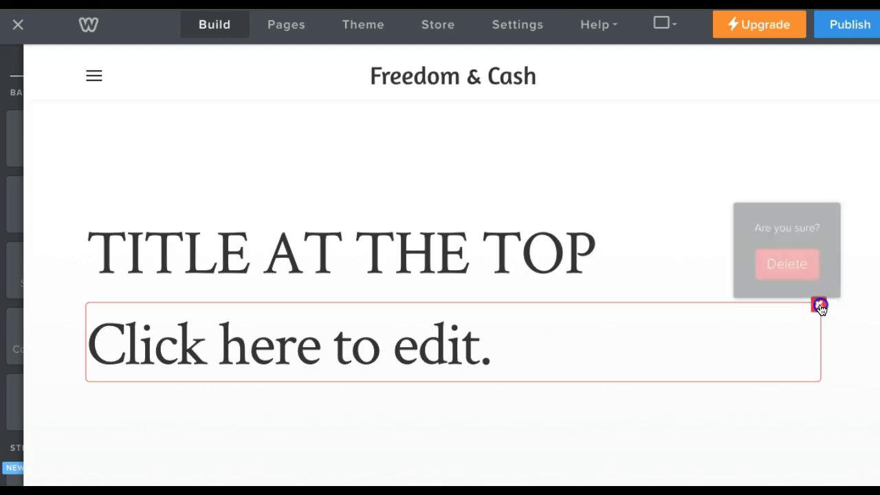
click(802, 268)
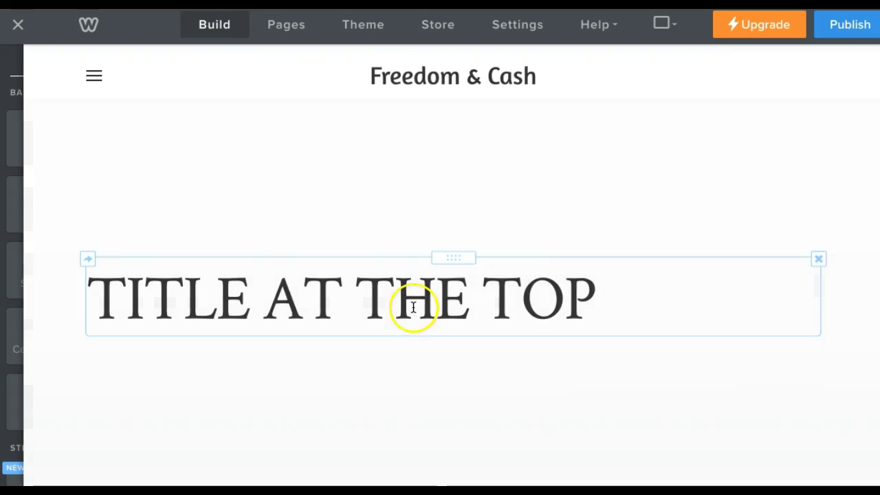
click(413, 304)
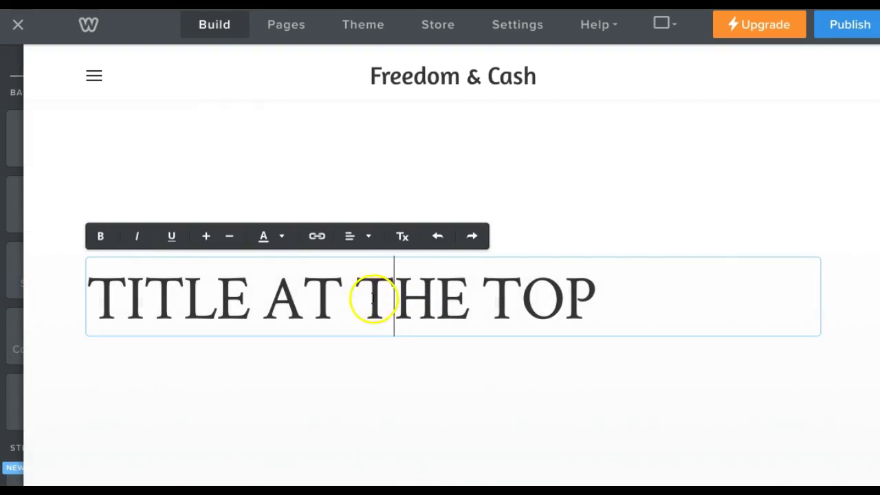
Center the TITLE AT THE TOP heading, finish editing it, and publish the site.
click(365, 238)
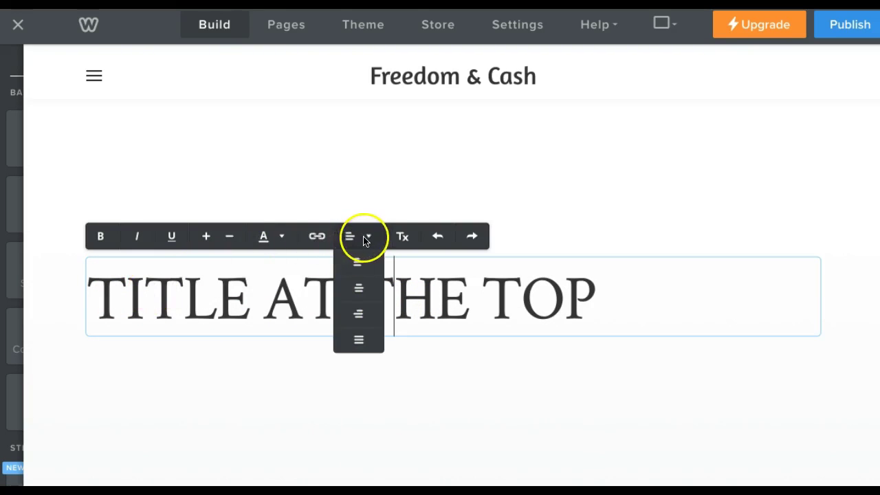
click(359, 287)
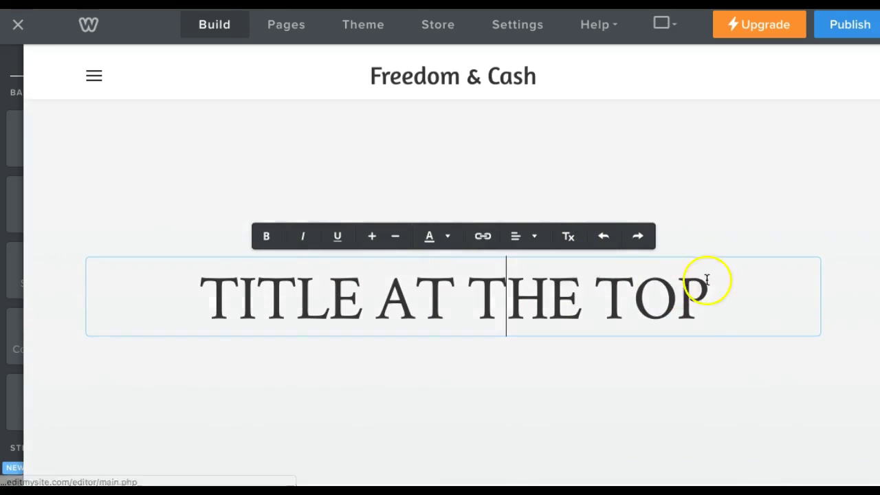
drag(709, 292, 207, 310)
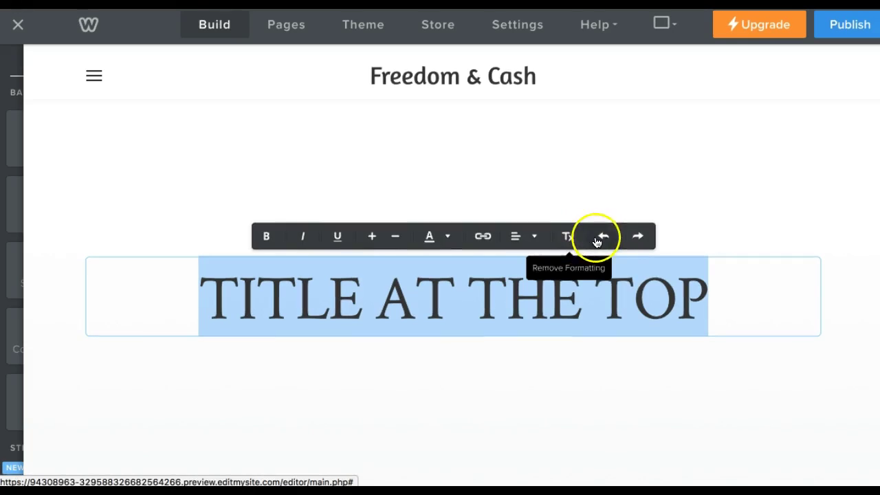
click(638, 236)
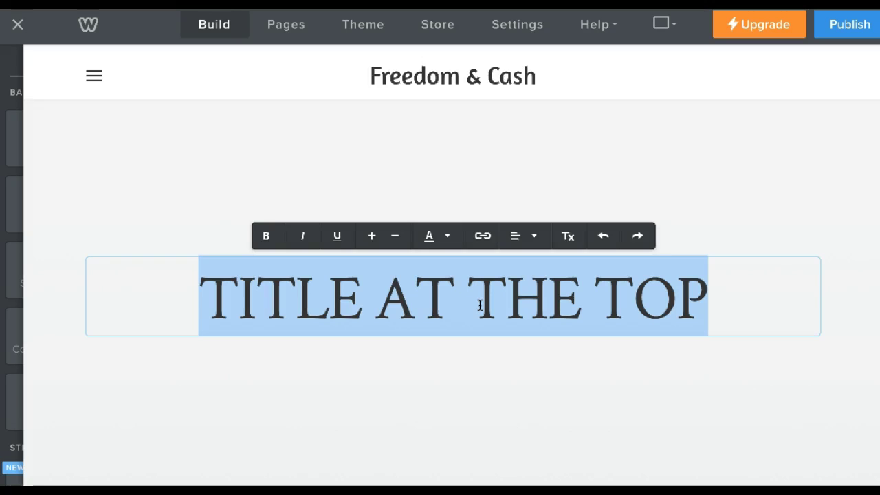
click(552, 344)
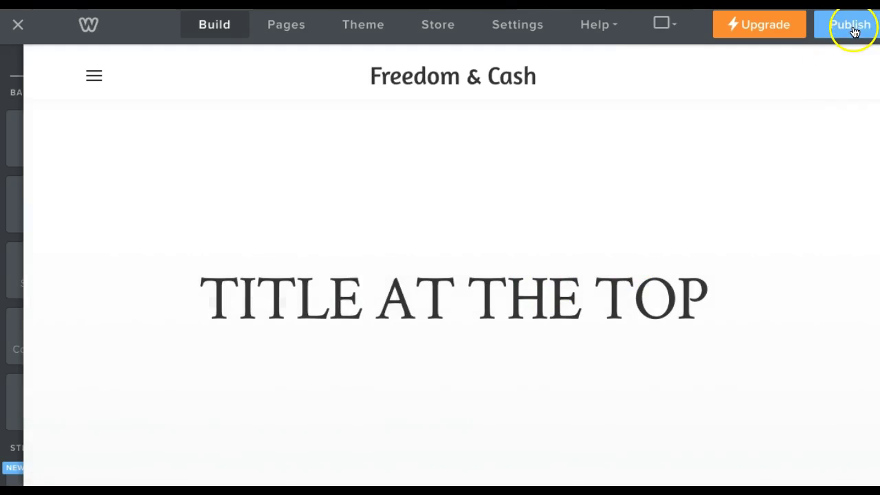
click(852, 26)
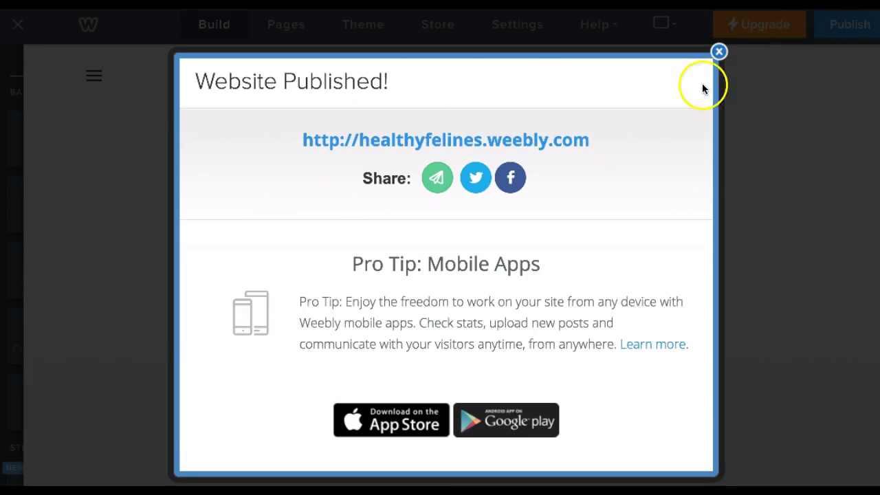
Dismiss the publish confirmation and add a Text block just below the title.
click(718, 52)
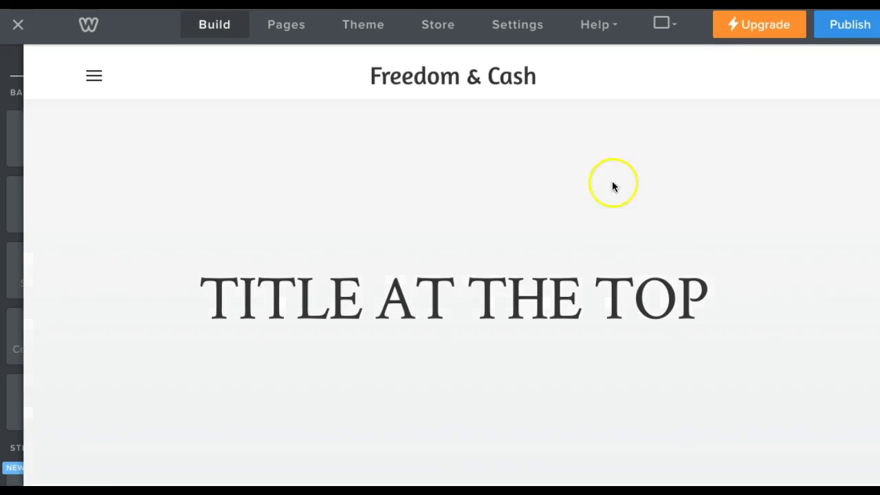
mouse_move(31, 117)
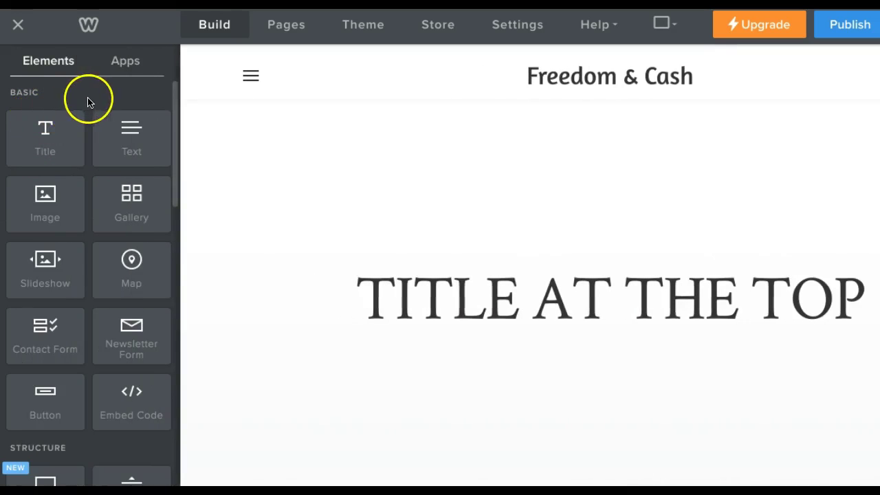
drag(113, 131, 383, 371)
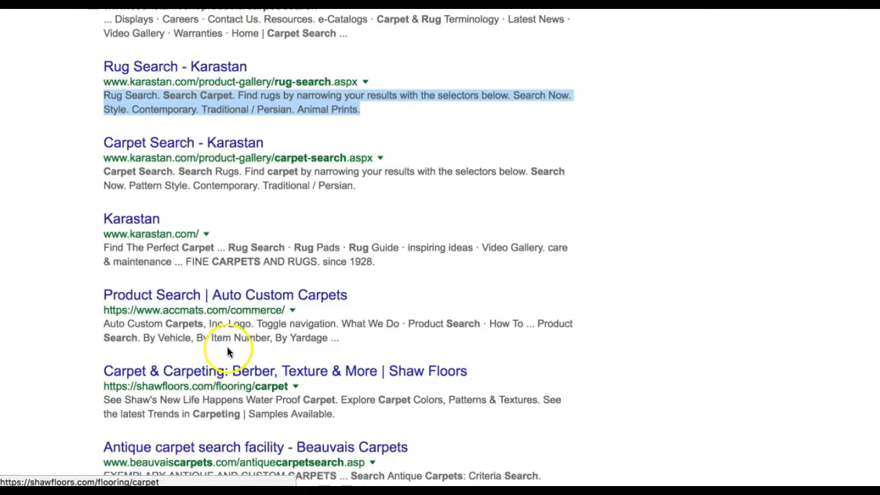
View the Auto Custom Carpets result, then return to the carpet search results.
click(220, 295)
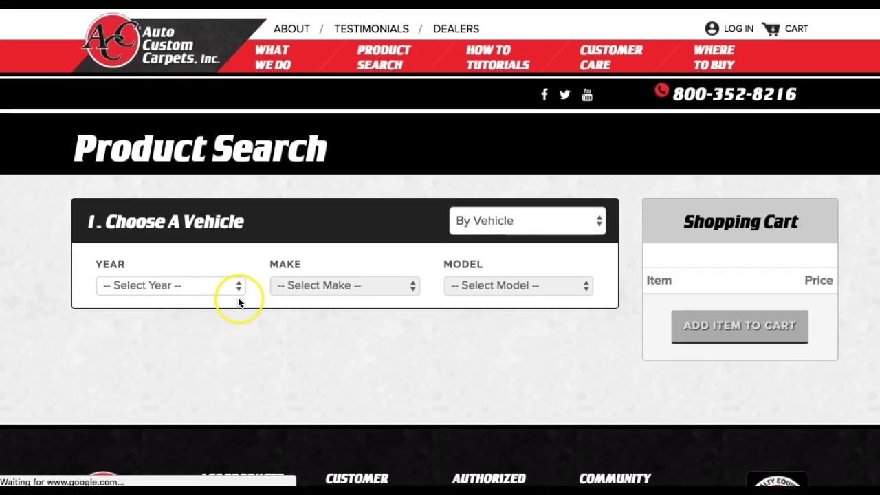
scroll(240, 297, down, 5)
scroll(239, 298, up, 3)
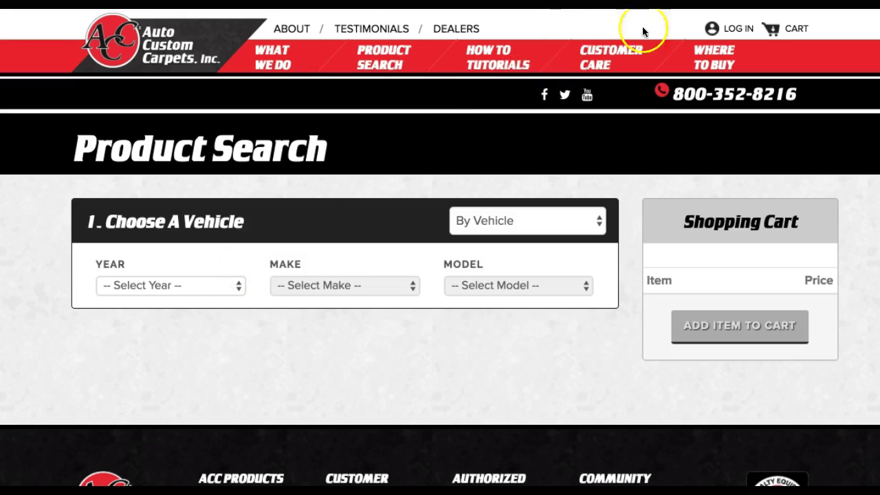
key(alt+Left)
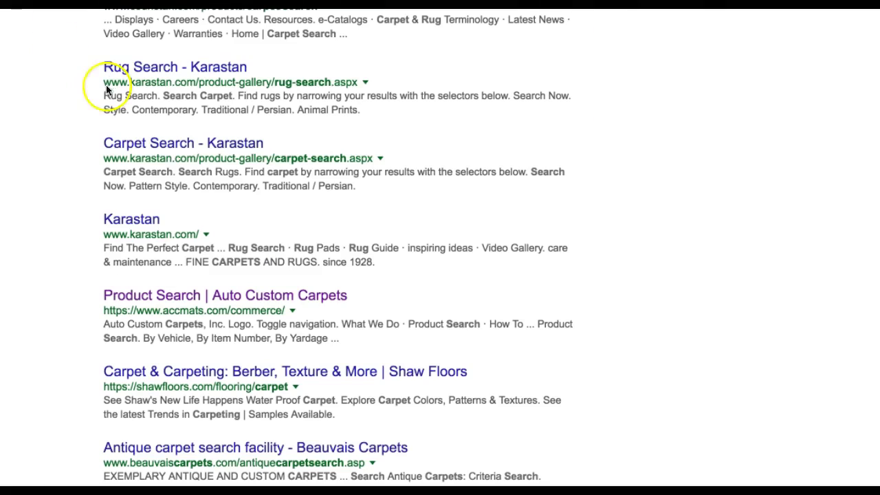
scroll(168, 282, down, 5)
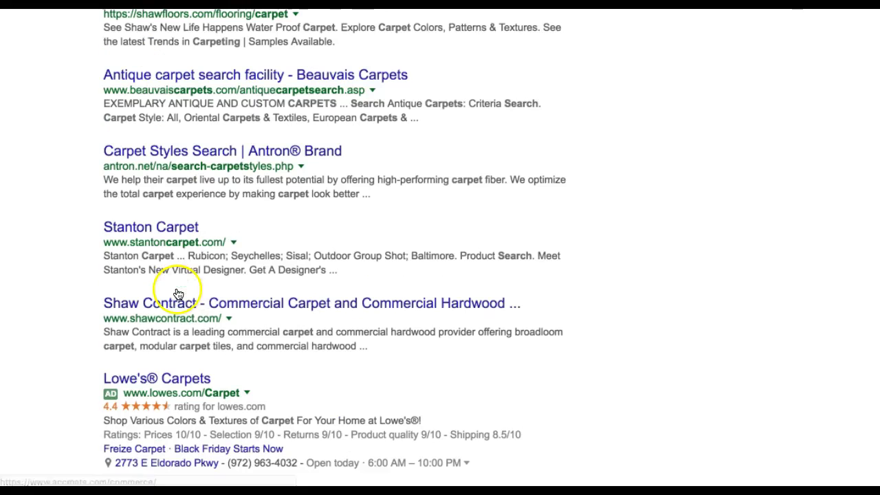
Browse the Stanton Carpet home page to its footer, then start typing 'placeholder' as a search.
click(162, 230)
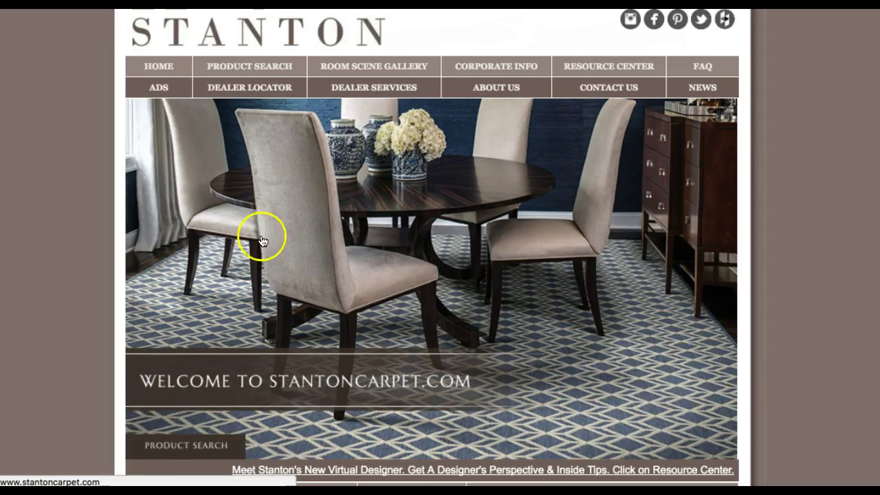
scroll(268, 237, down, 1)
scroll(275, 236, up, 1)
scroll(273, 239, down, 1)
scroll(271, 242, up, 1)
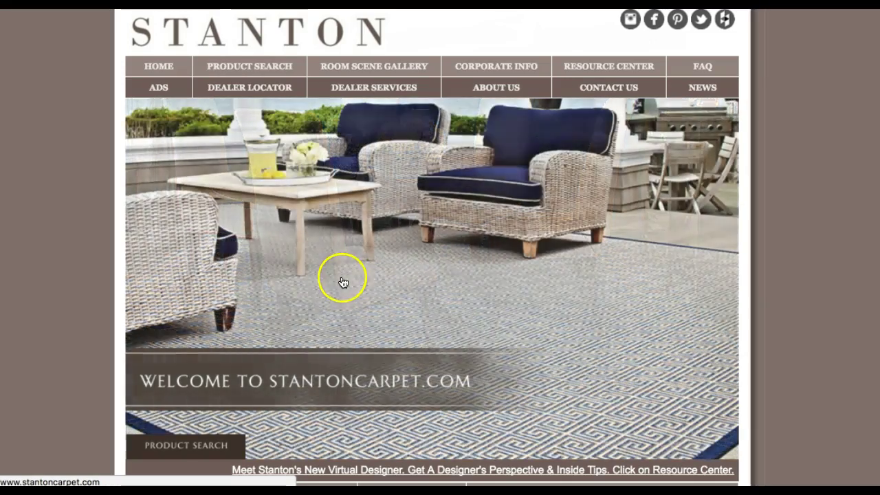
click(166, 71)
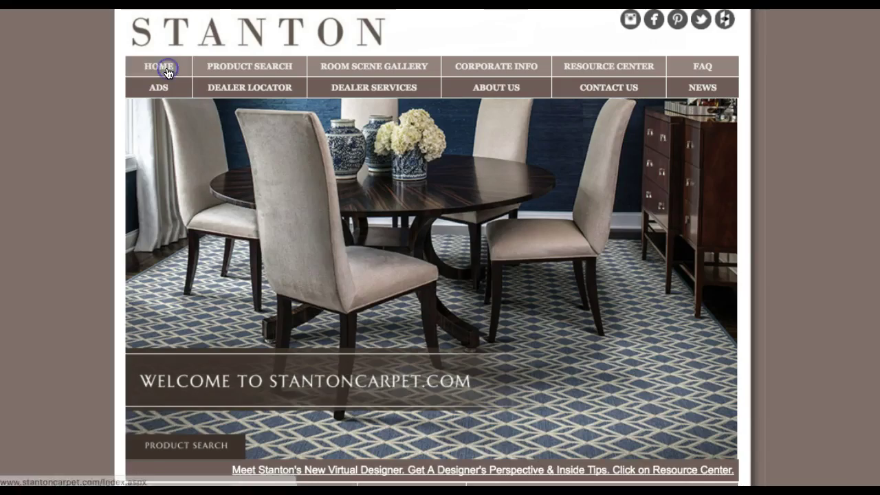
scroll(354, 216, down, 2)
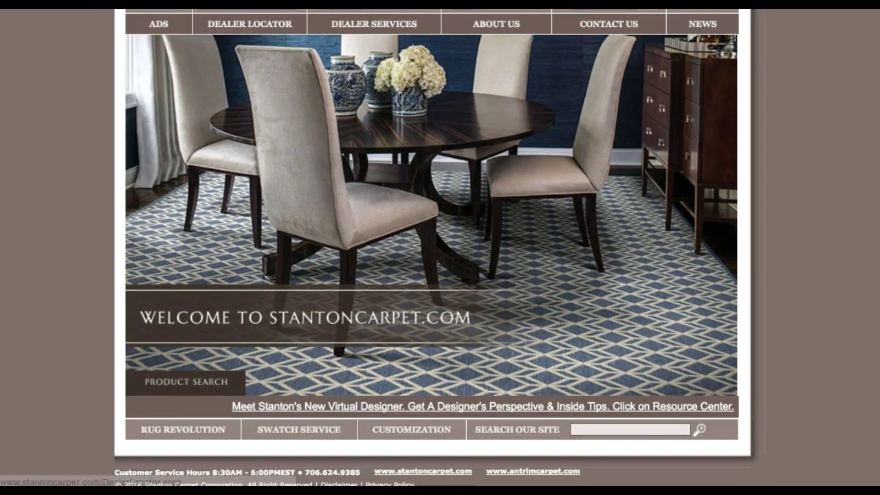
key(super+l)
text(placeholde)
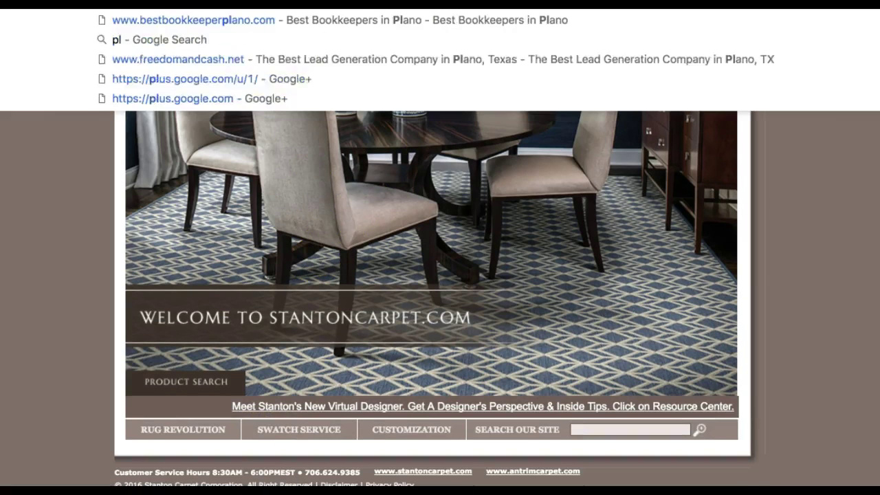
text(r)
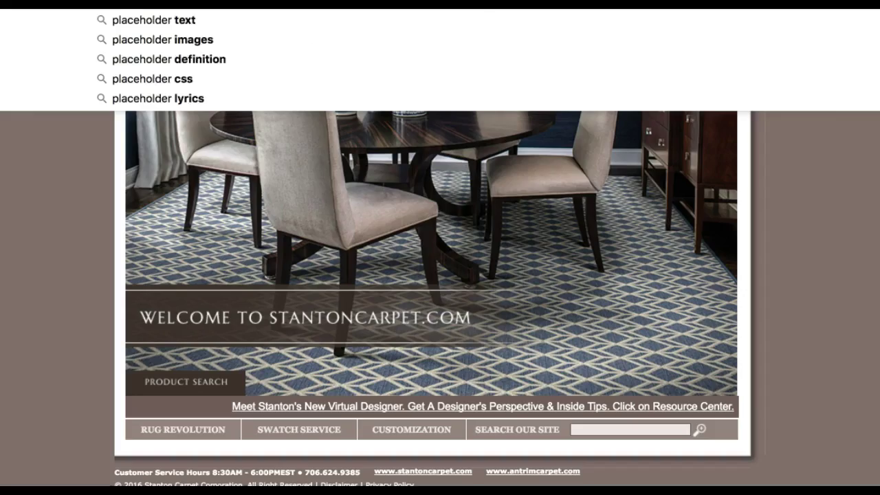
Search 'placeholder', open its Wiktionary entry, and copy the definition text.
key(Return)
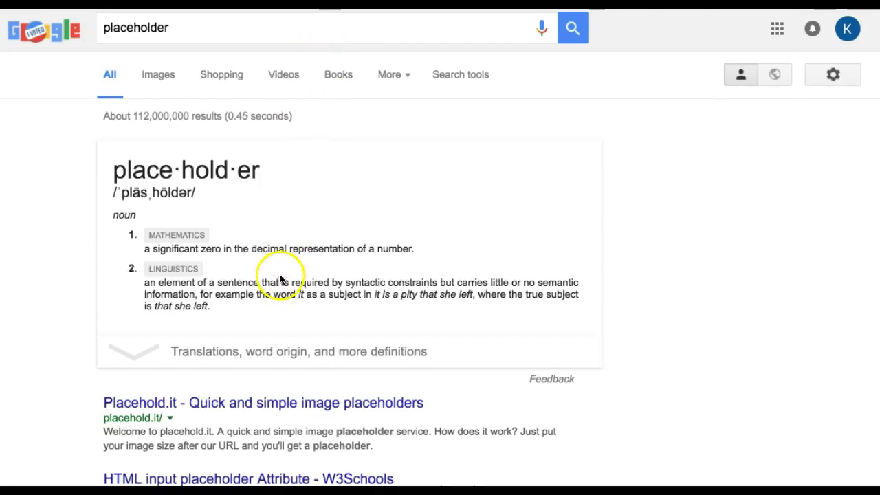
scroll(281, 280, down, 7)
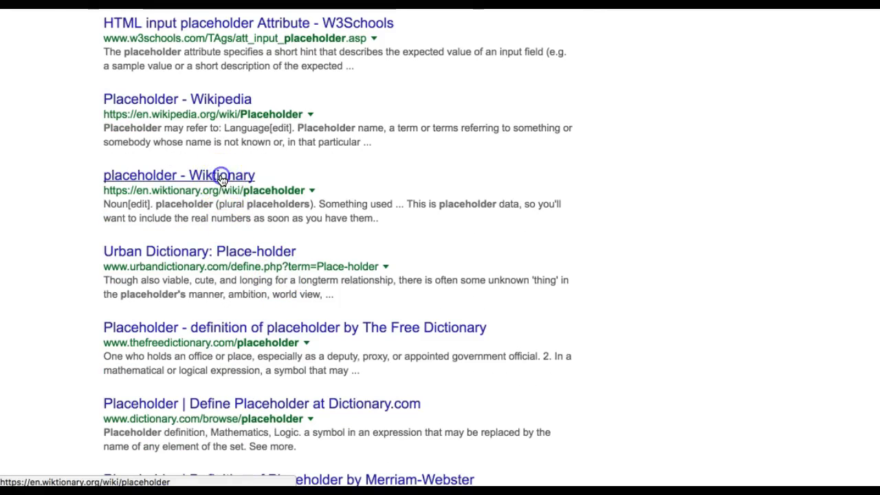
click(222, 177)
scroll(323, 257, down, 4)
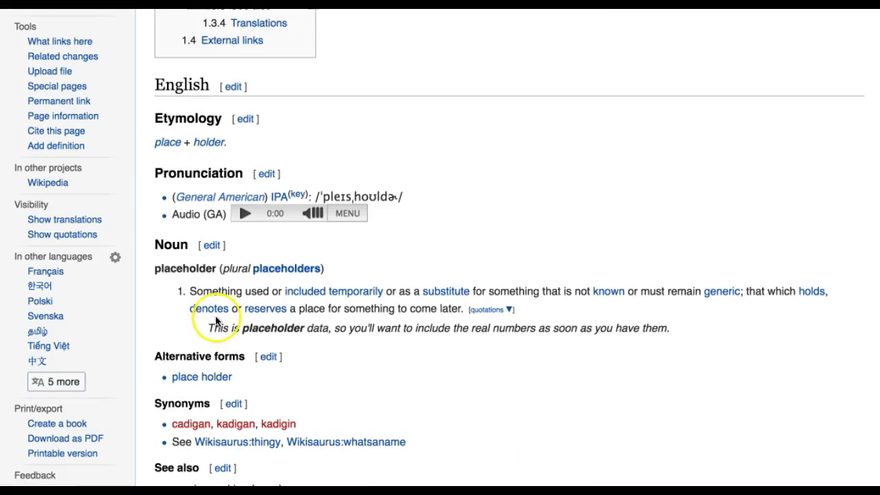
drag(177, 290, 690, 394)
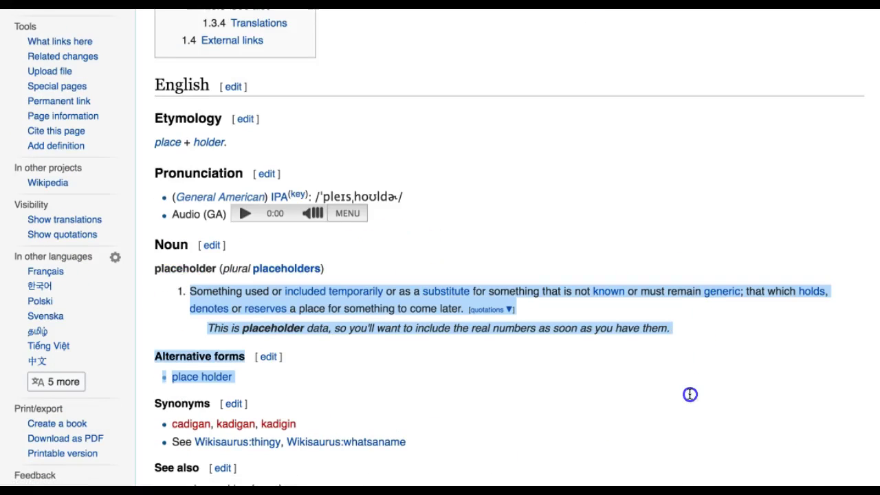
right_click(465, 304)
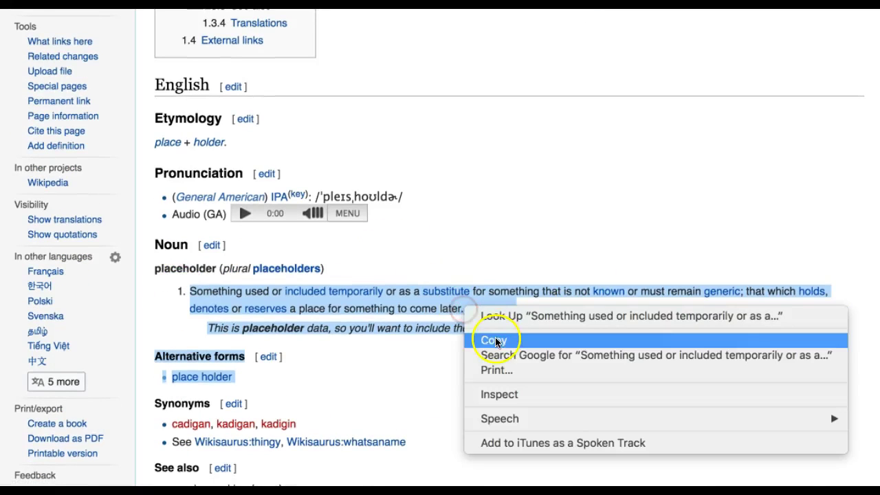
click(487, 338)
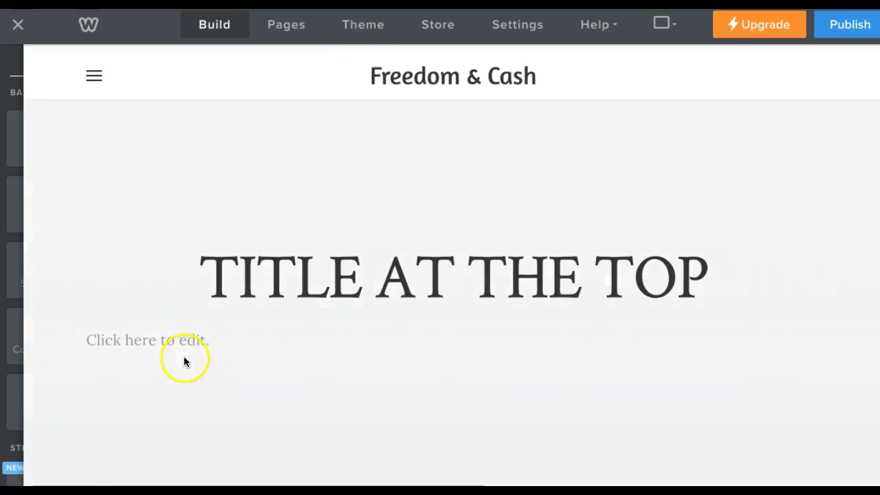
Paste the copied definition into the text block, republish, and add an image element beside it.
click(191, 339)
key(ctrl+v)
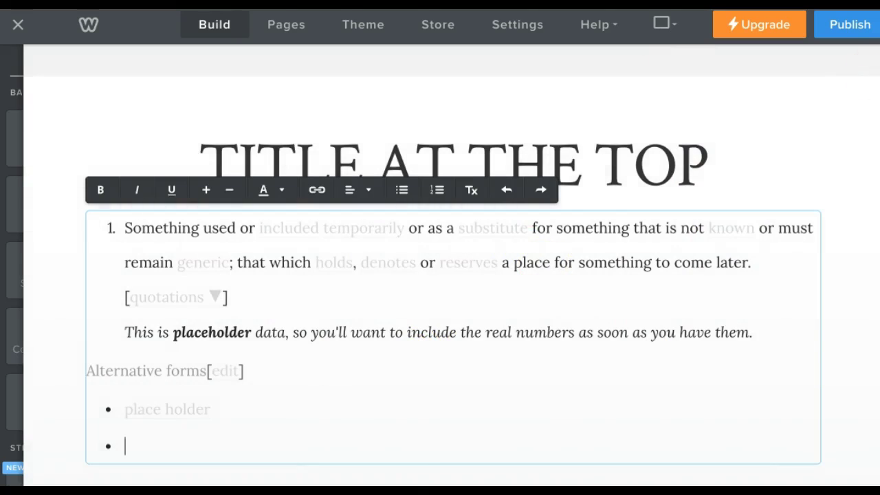
click(846, 24)
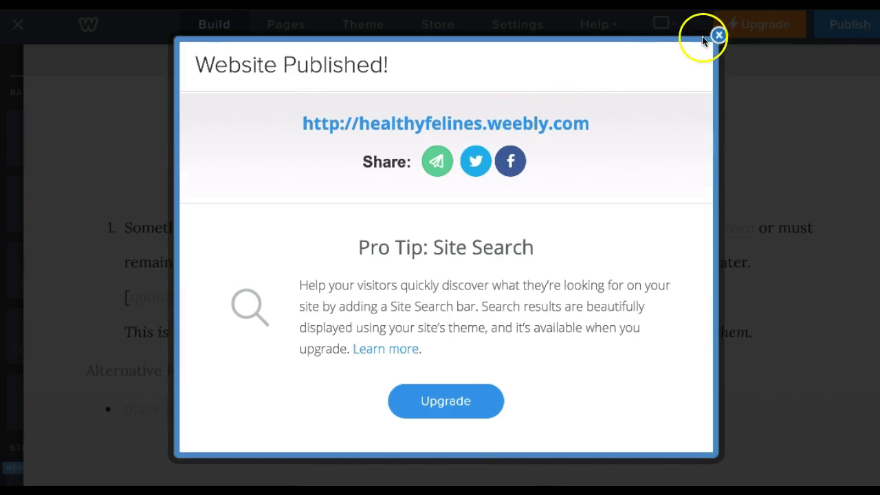
click(718, 34)
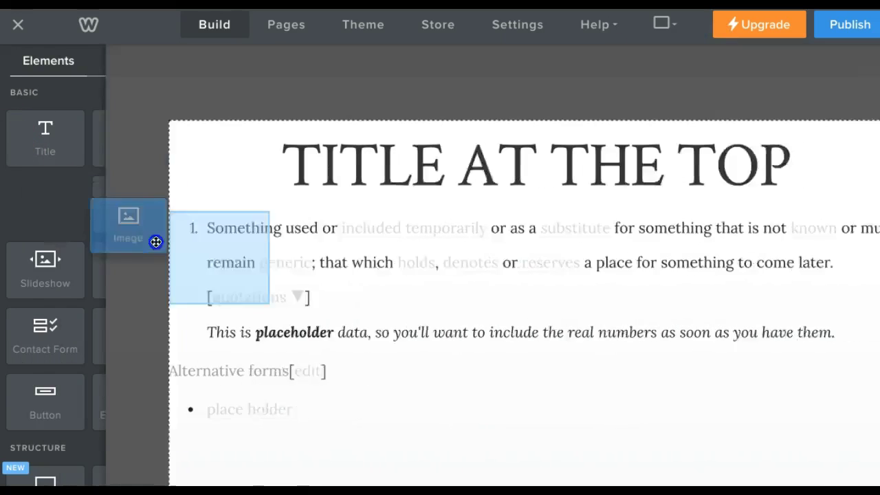
drag(157, 242, 396, 400)
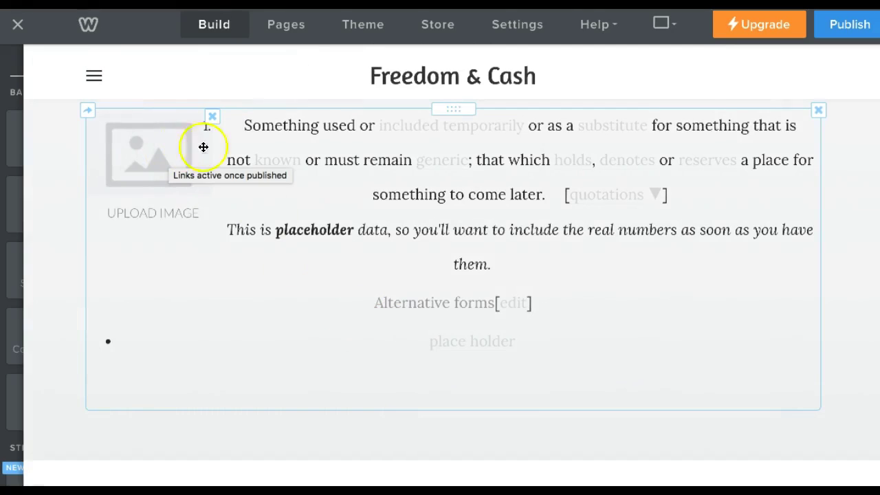
Upload F-C Business card.JPG from the computer into the image element.
click(153, 163)
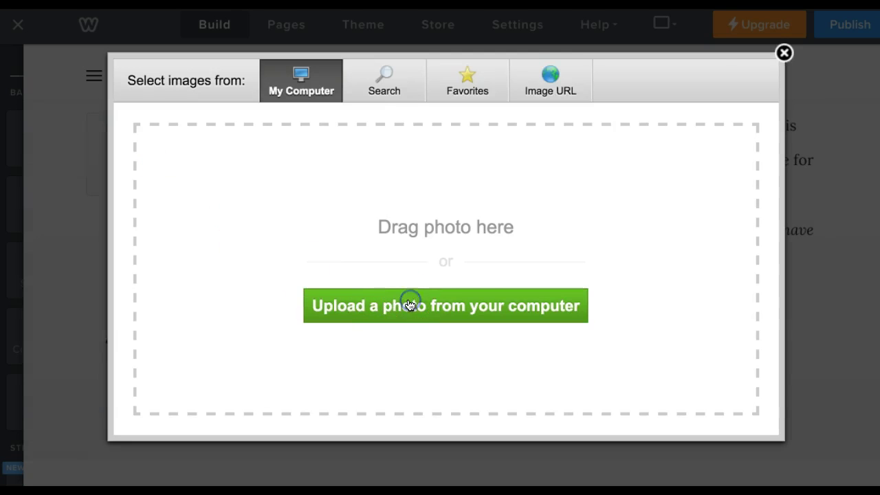
click(411, 305)
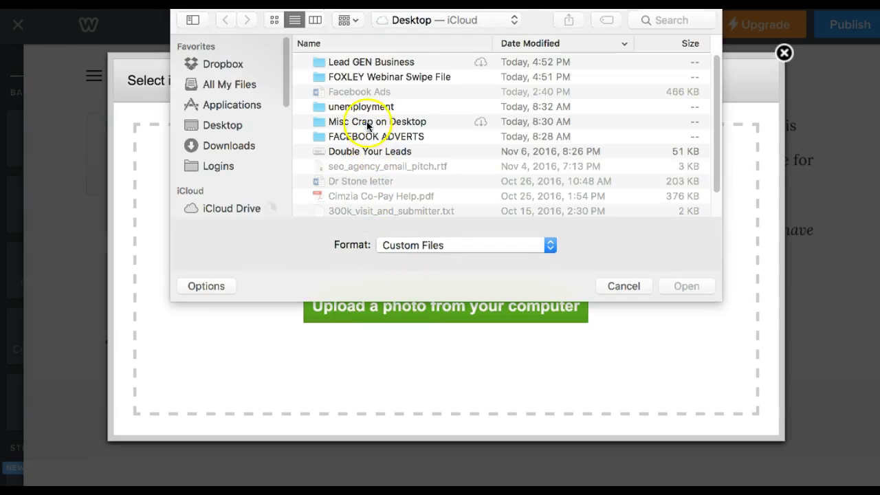
scroll(375, 138, down, 2)
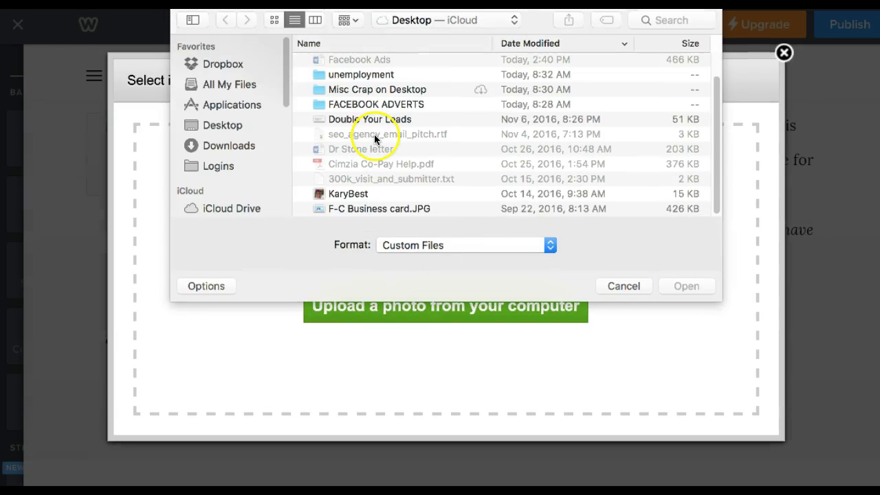
click(353, 208)
click(687, 286)
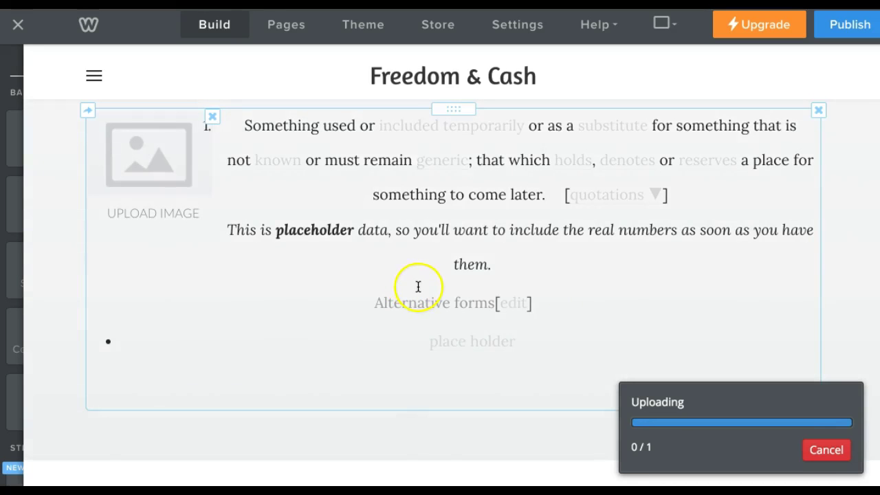
Shrink the business card to a thumbnail beside the text, then drop a new Image element below.
scroll(393, 265, down, 4)
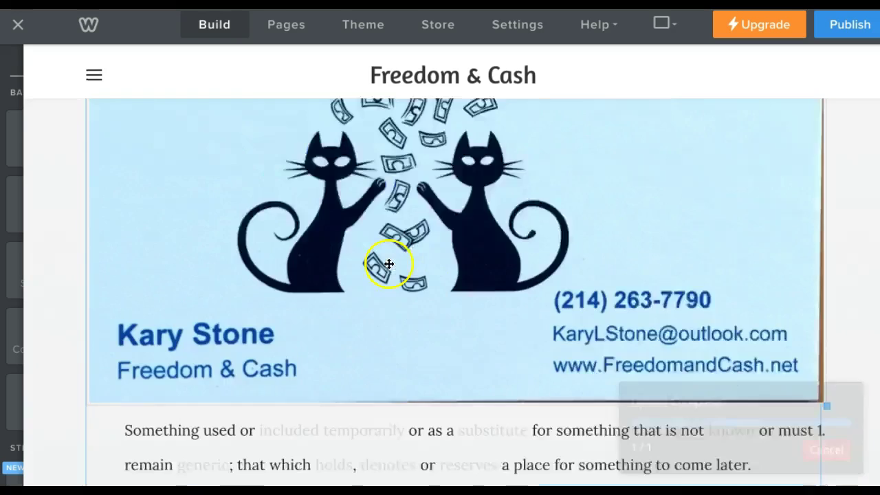
scroll(826, 337, up, 1)
drag(826, 340, 285, 126)
scroll(495, 176, up, 5)
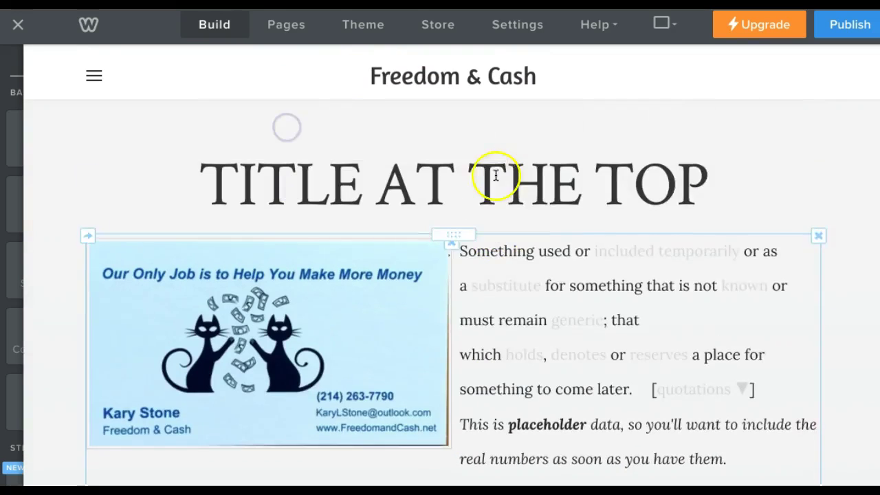
drag(450, 448, 255, 312)
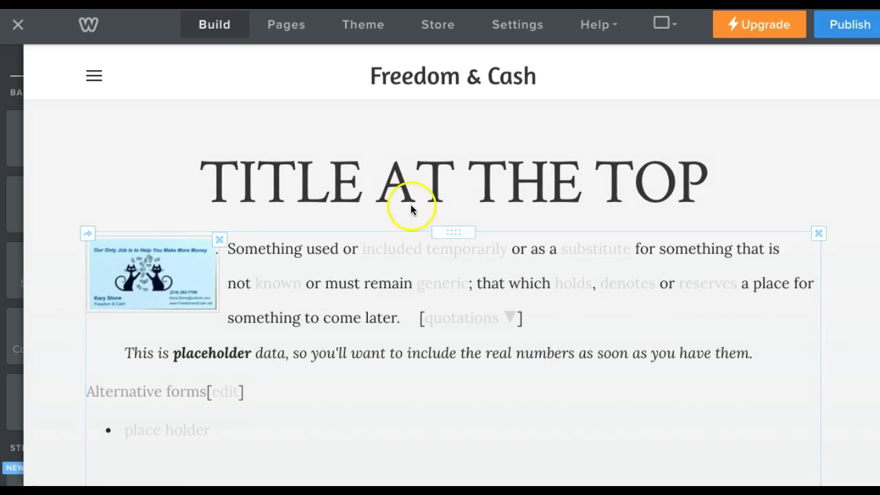
click(77, 135)
mouse_move(23, 187)
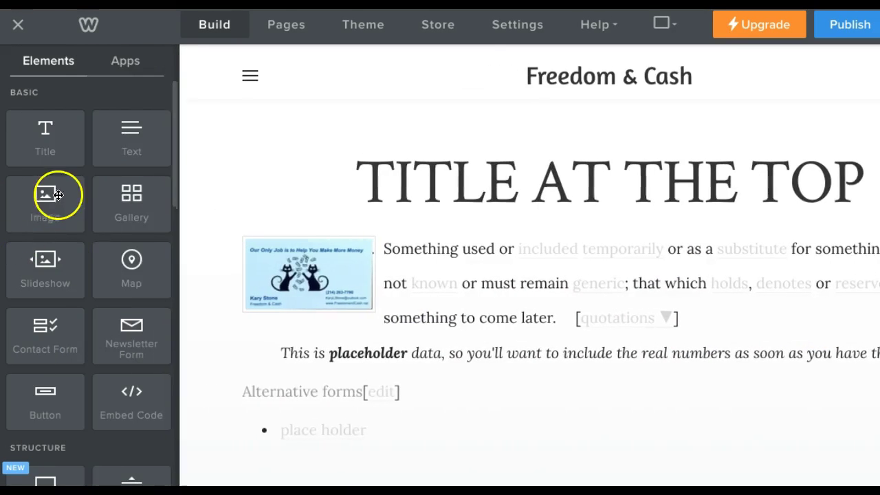
drag(47, 197, 414, 132)
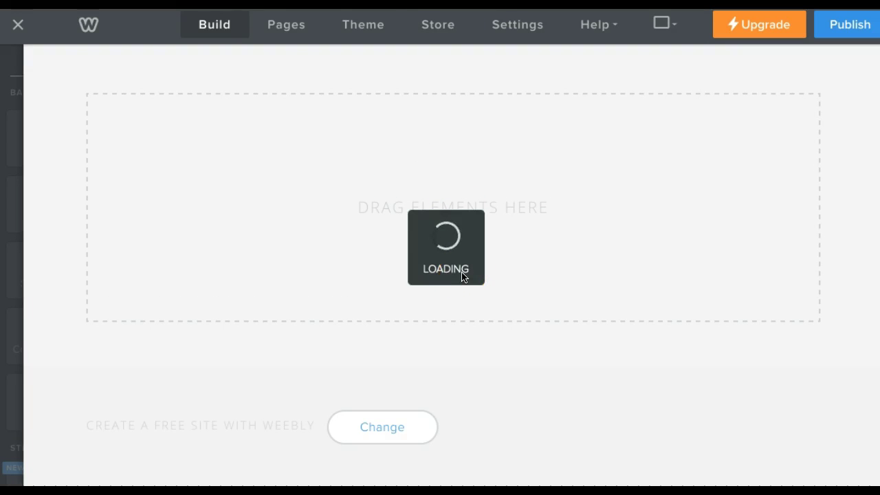
Upload F-C Business card.JPG from the computer into the new image element.
scroll(463, 277, up, 2)
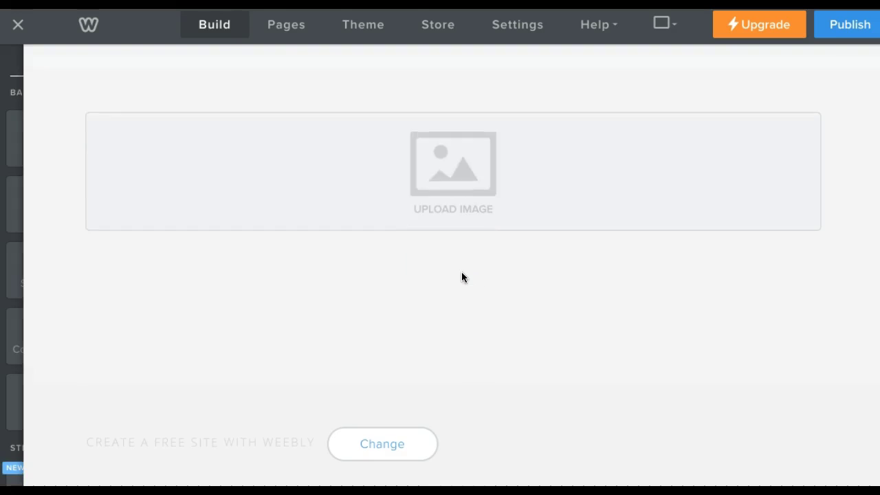
click(462, 273)
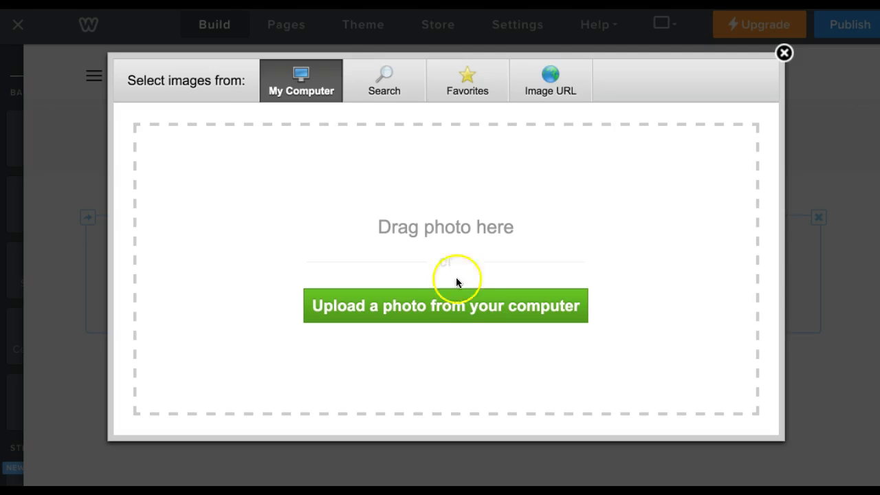
click(453, 308)
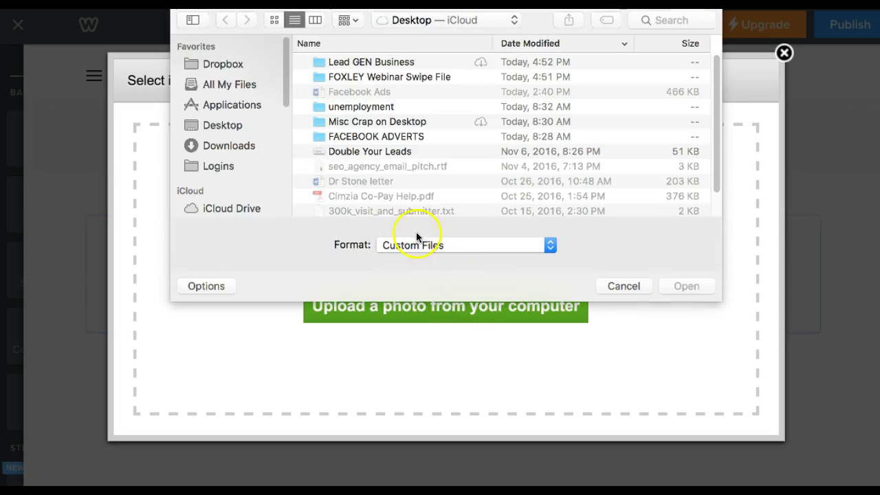
scroll(400, 185, down, 2)
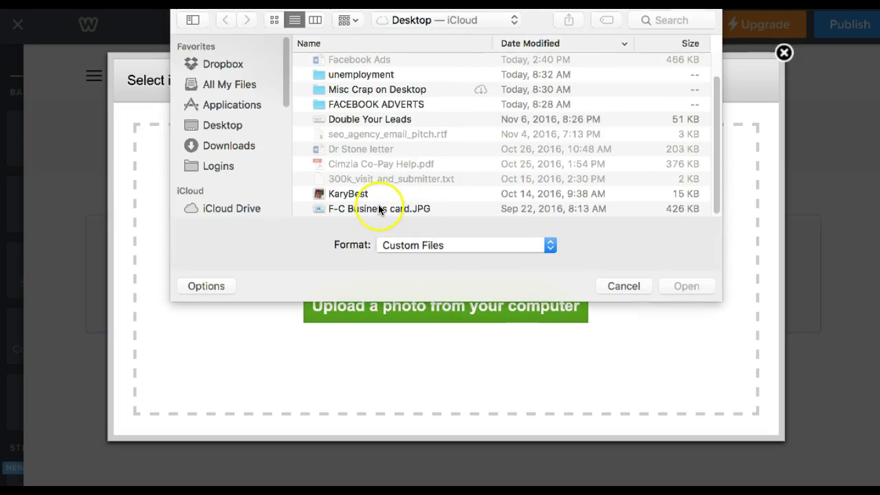
click(380, 210)
click(681, 286)
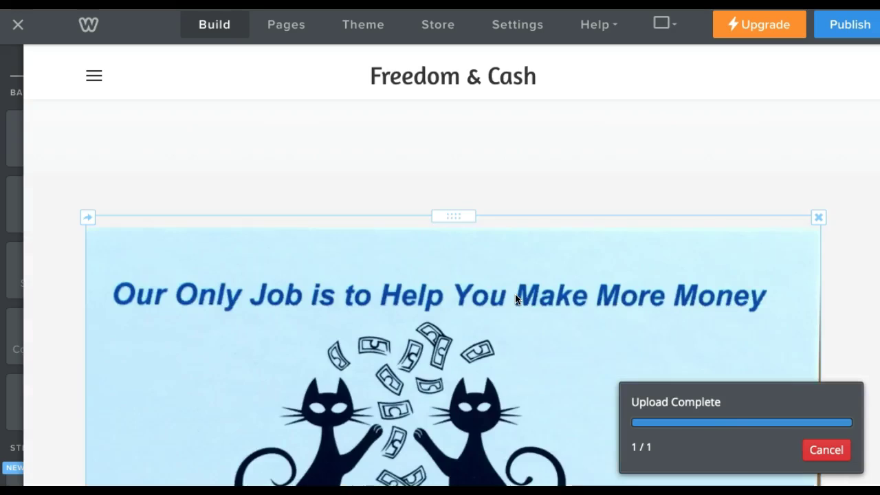
Make the standalone business-card image somewhat smaller using its corner handle.
scroll(523, 289, down, 5)
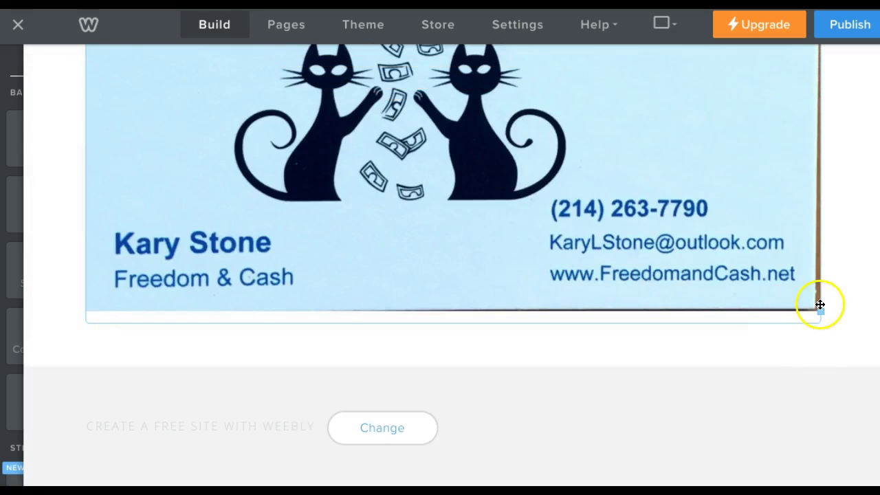
drag(818, 304, 782, 255)
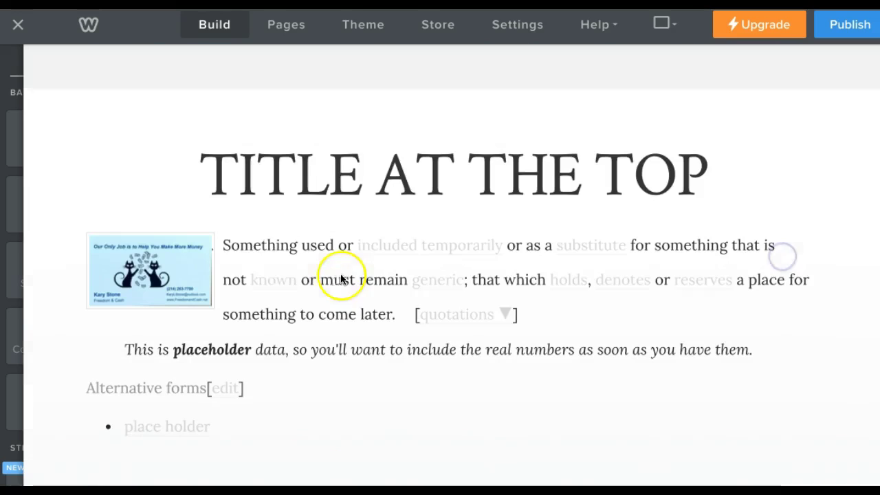
mouse_move(20, 287)
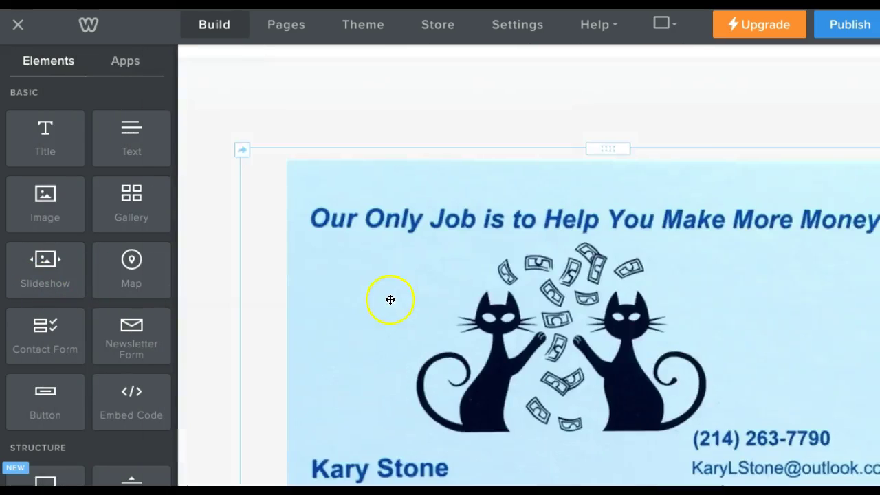
scroll(335, 295, down, 4)
mouse_move(12, 267)
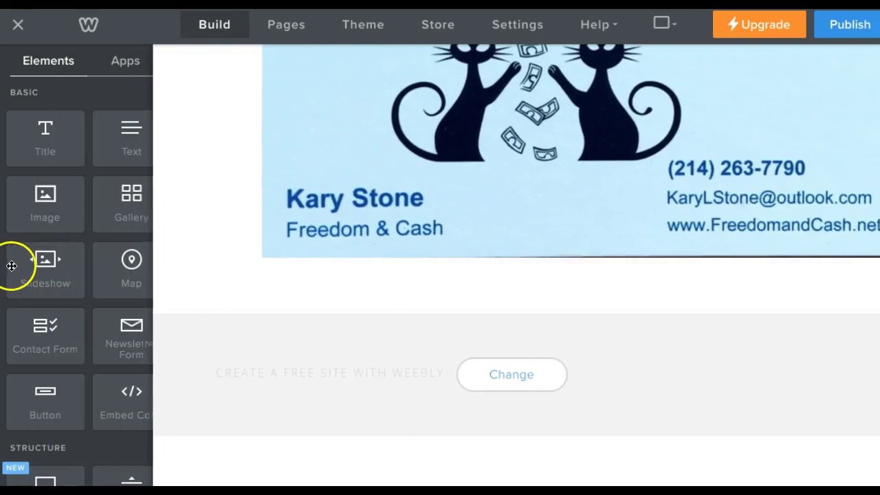
scroll(34, 292, down, 3)
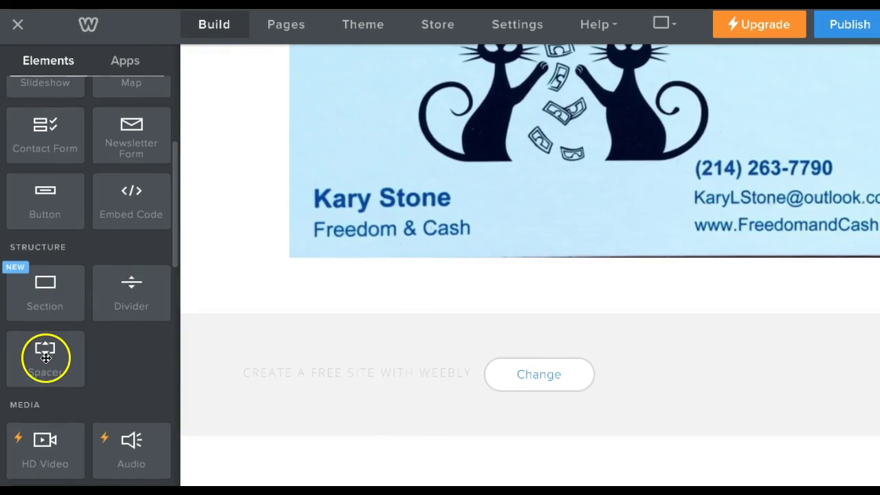
drag(45, 359, 110, 190)
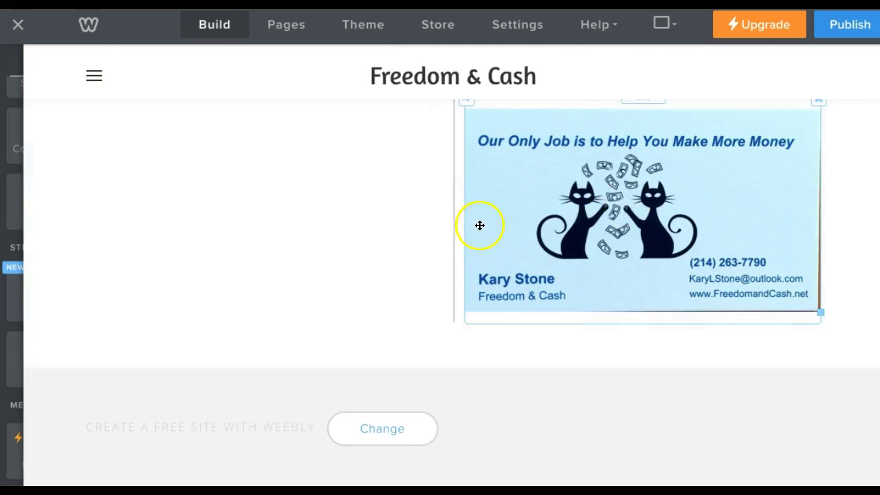
scroll(479, 230, up, 3)
scroll(733, 387, down, 2)
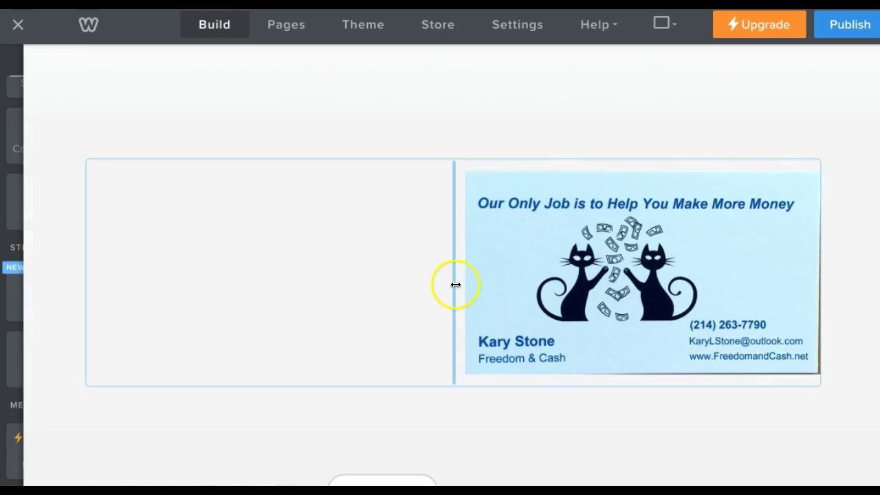
drag(455, 284, 448, 278)
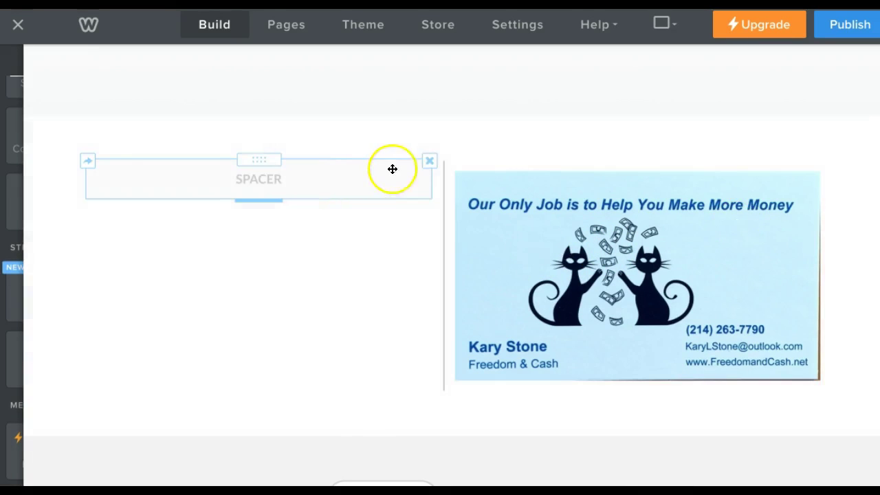
click(426, 160)
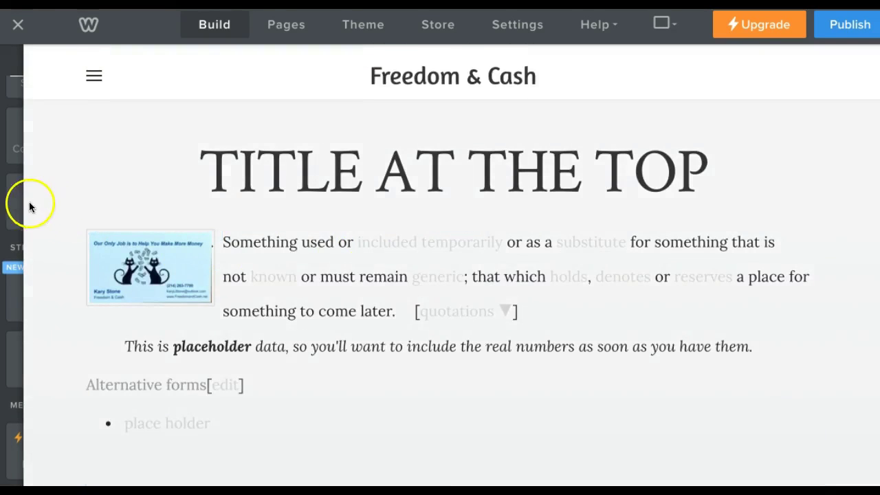
mouse_move(15, 172)
scroll(41, 171, up, 3)
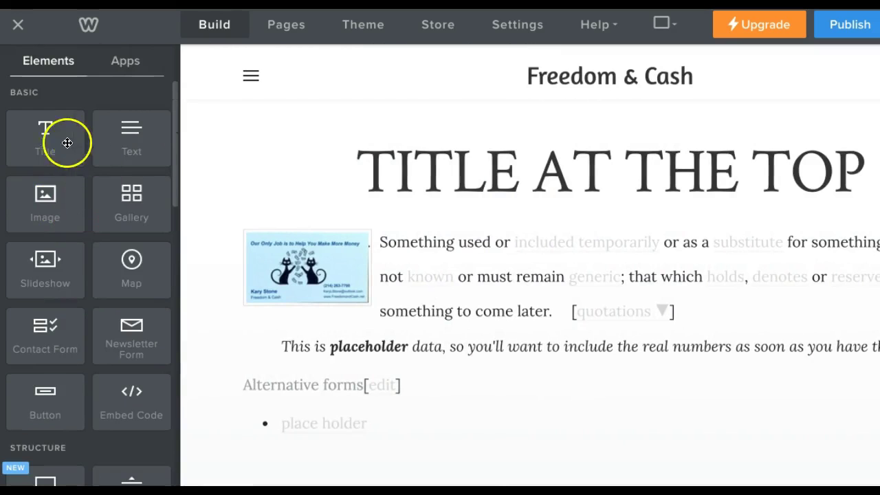
click(290, 26)
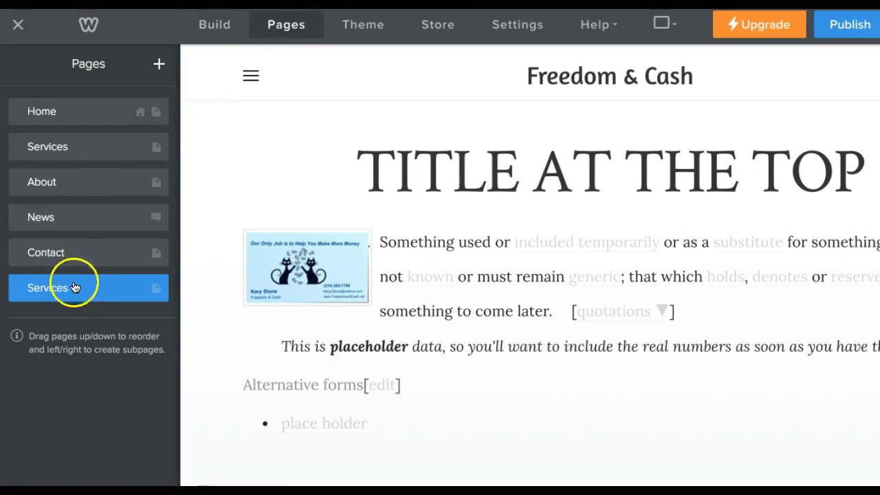
click(211, 31)
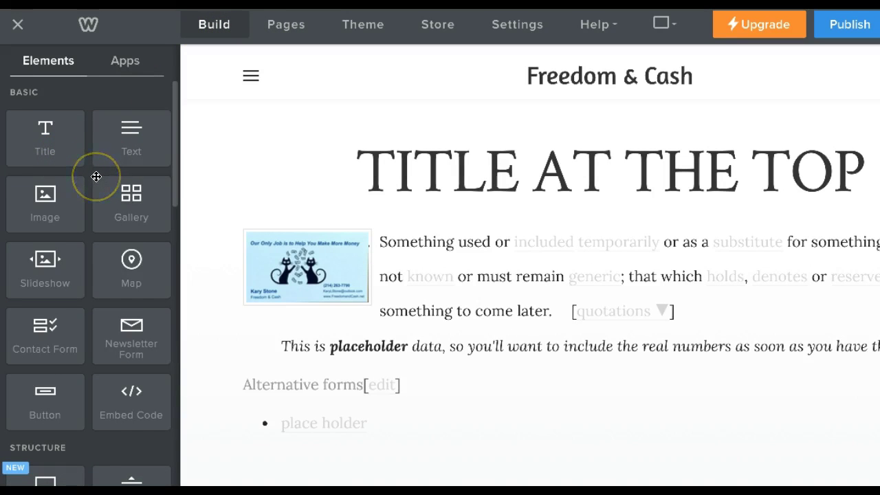
scroll(96, 177, down, 5)
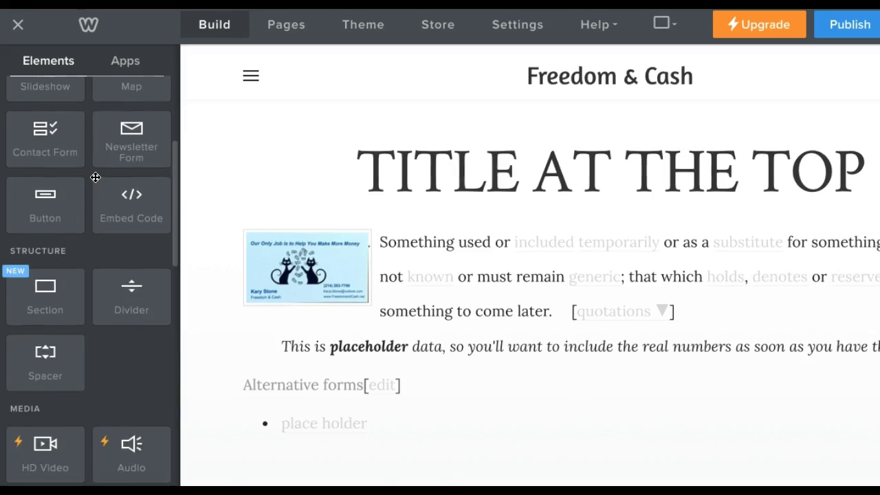
scroll(96, 177, down, 2)
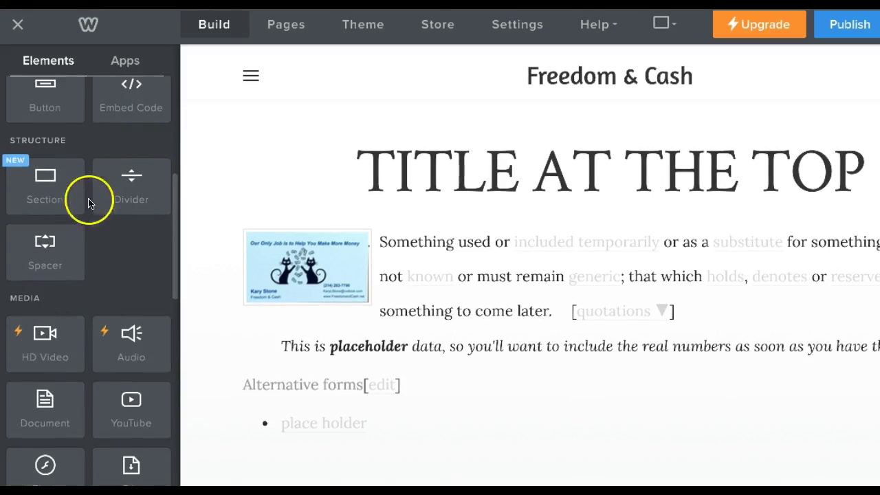
scroll(84, 240, down, 4)
scroll(85, 241, down, 8)
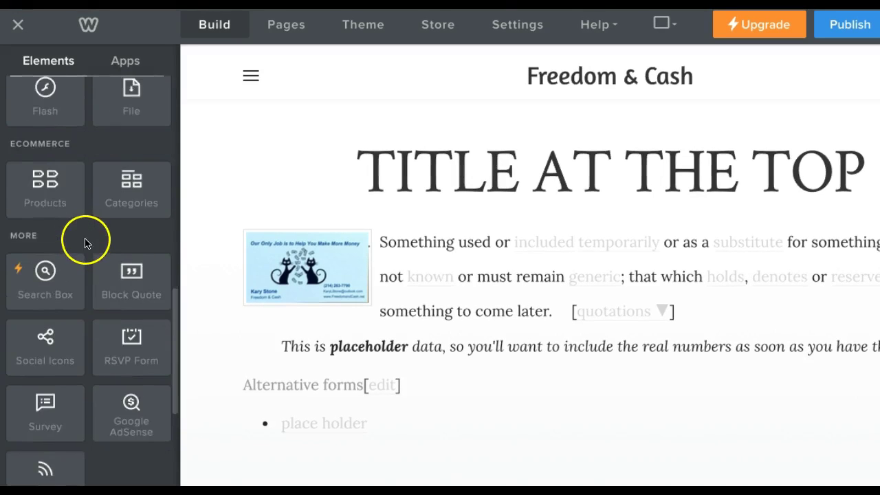
scroll(96, 239, up, 13)
scroll(104, 237, up, 3)
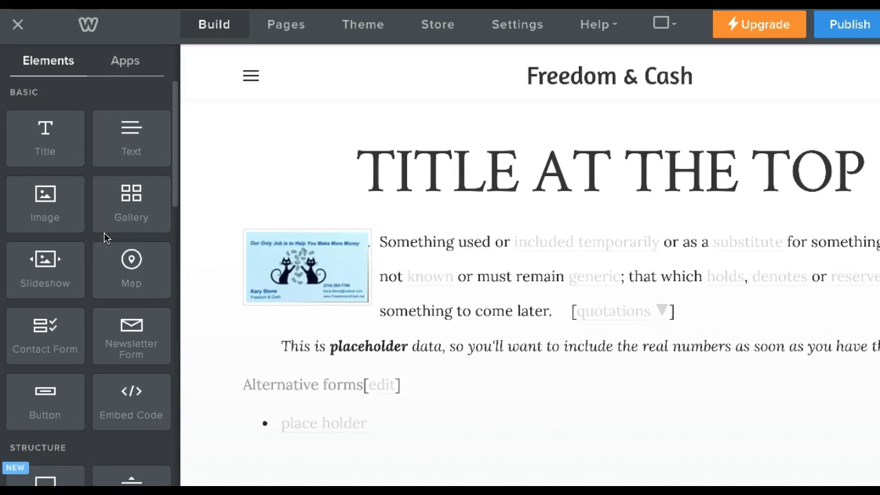
click(173, 247)
click(183, 247)
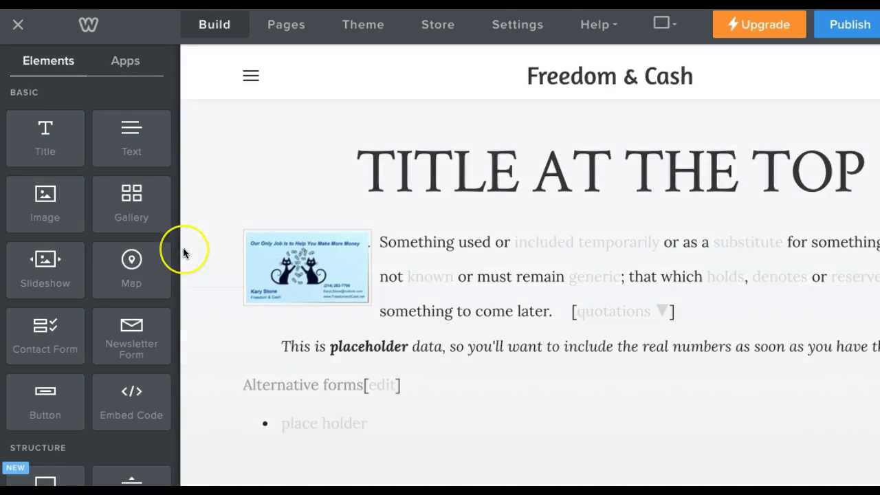
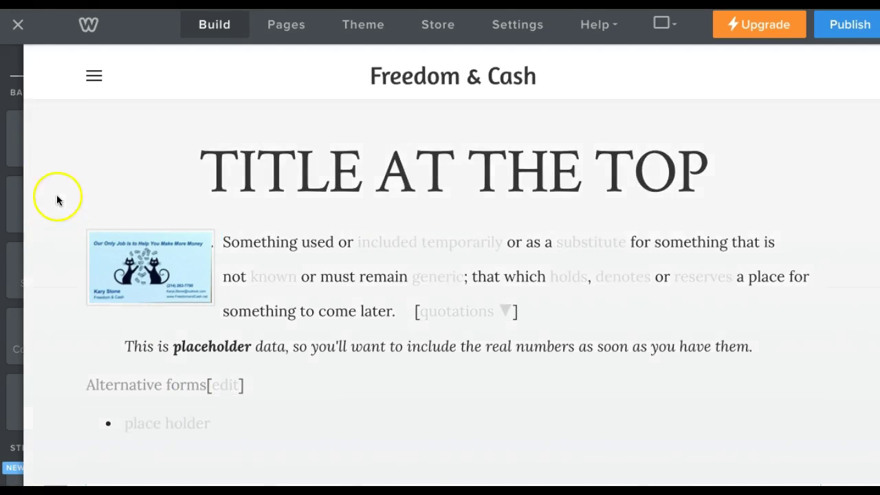
Publish the Freedom & Cash site, dismiss the Website Published message, and exit to the dashboard.
mouse_move(16, 101)
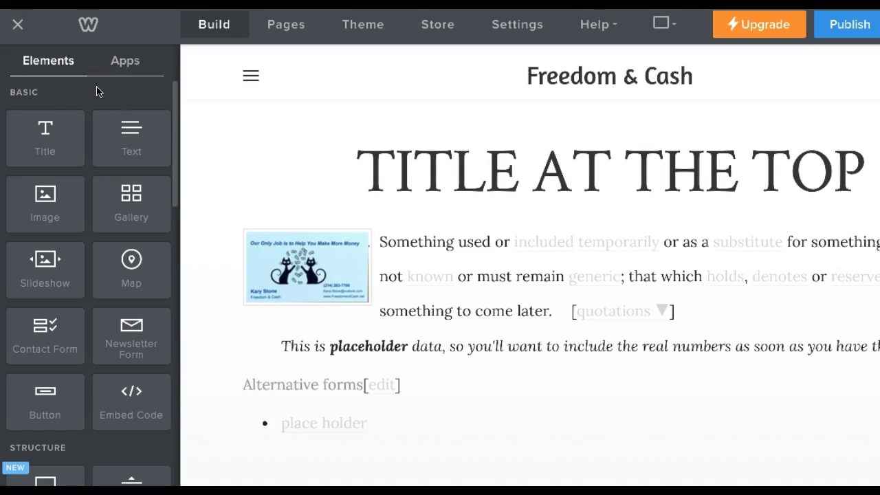
click(845, 24)
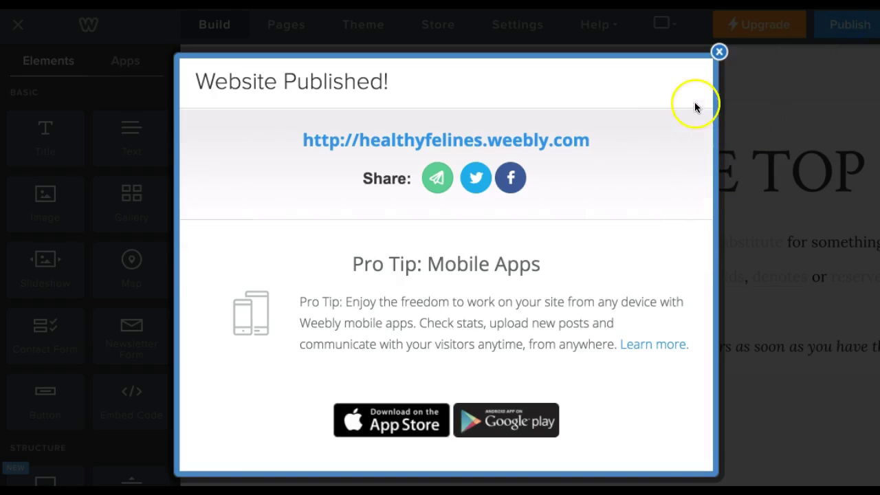
click(717, 51)
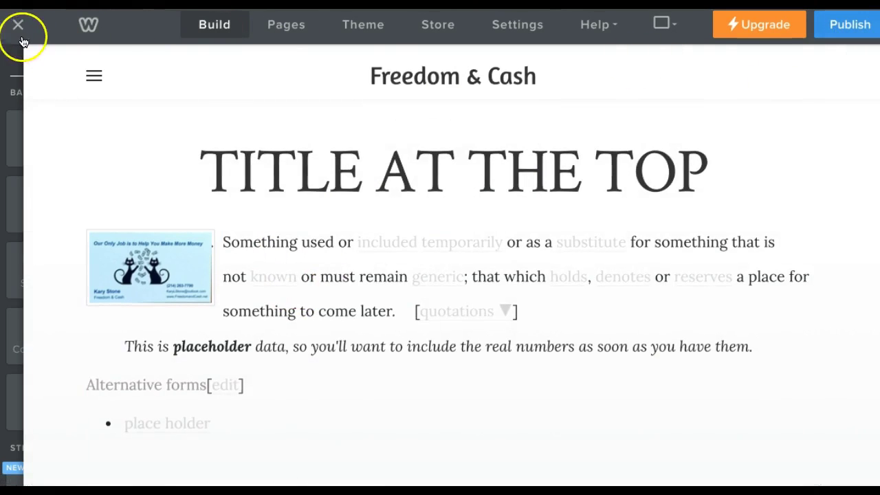
click(12, 69)
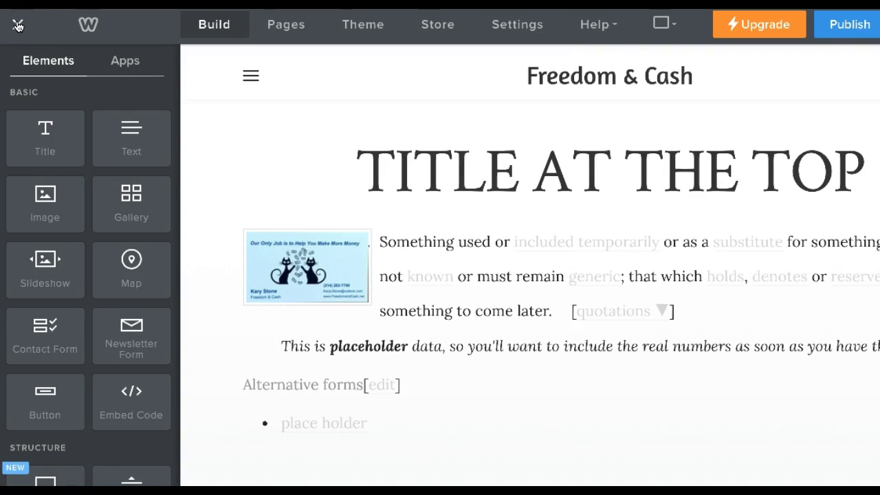
click(18, 25)
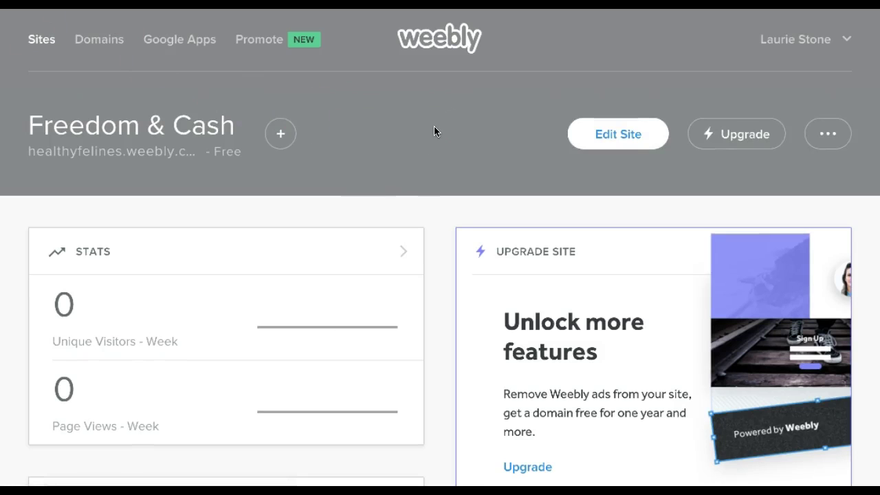
Scroll through the dashboard stats and select Freedom & Cash from the My Sites list.
click(455, 147)
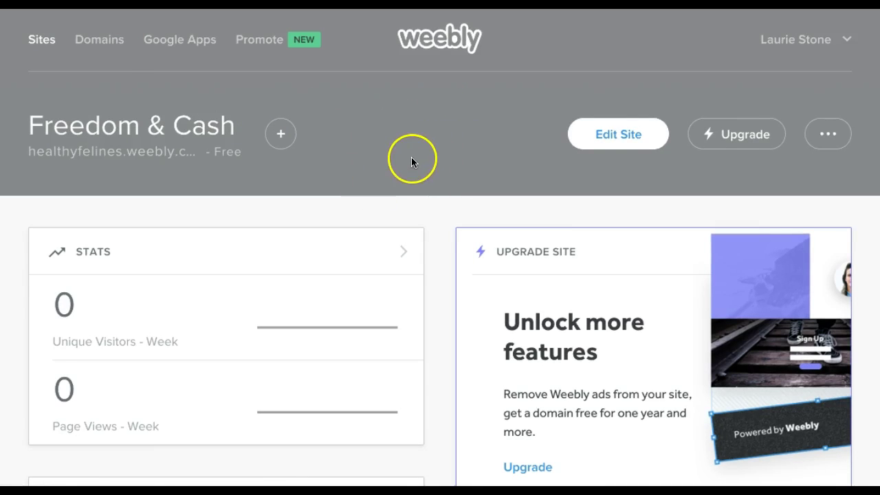
scroll(404, 159, down, 3)
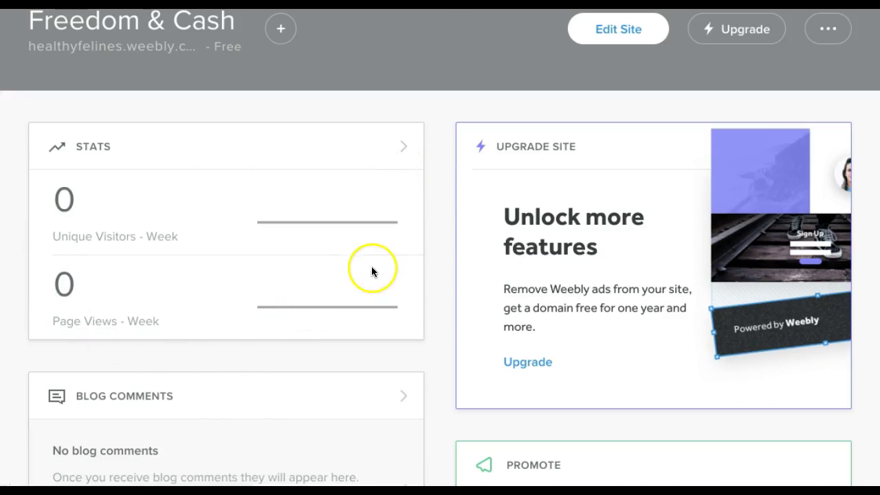
scroll(426, 227, down, 7)
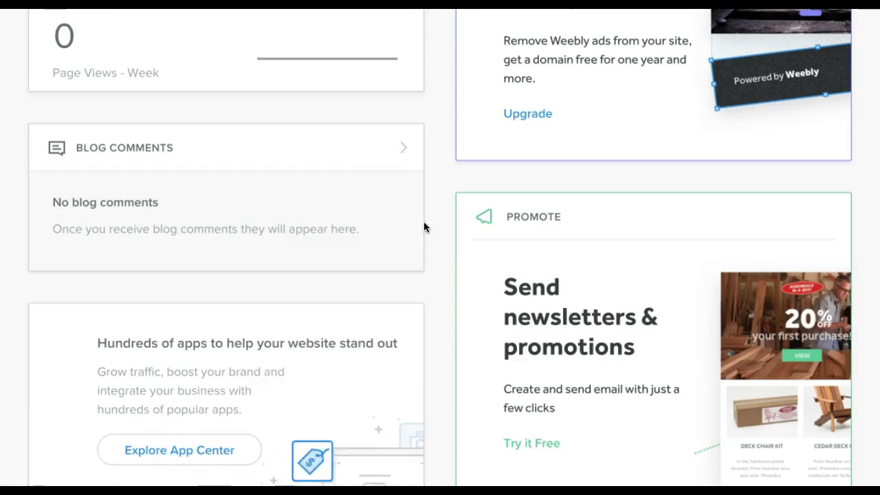
scroll(424, 227, down, 4)
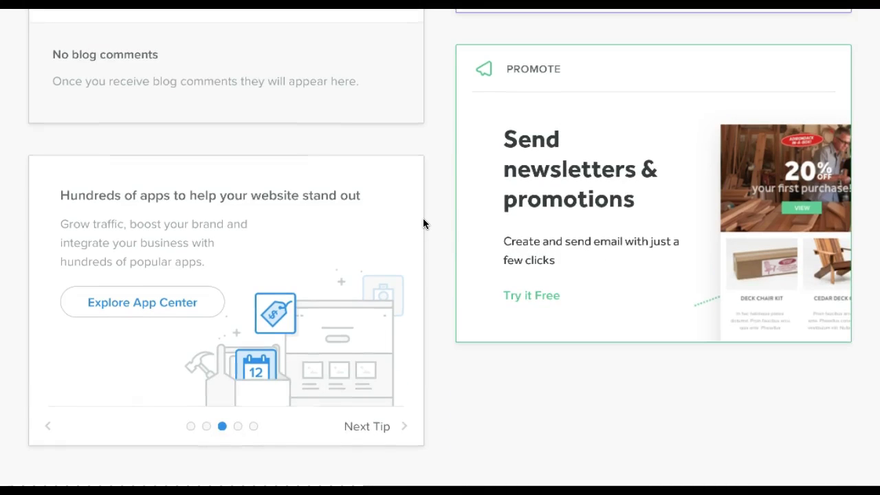
click(335, 95)
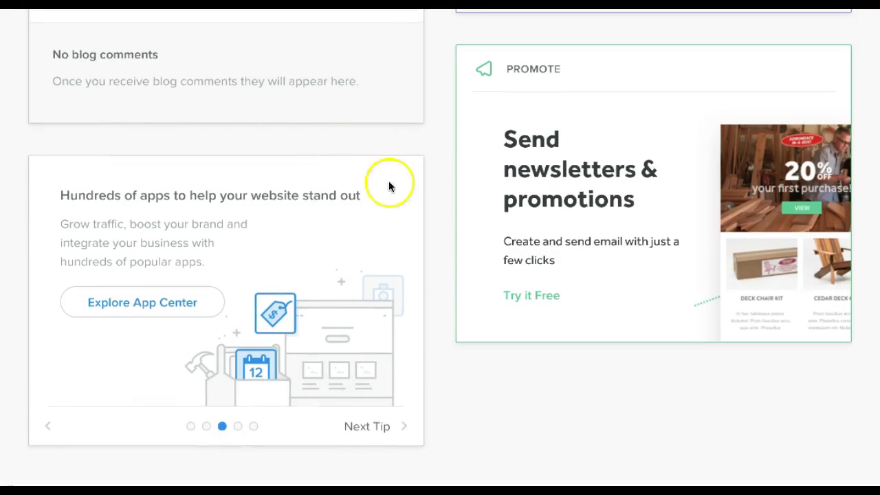
scroll(401, 240, up, 10)
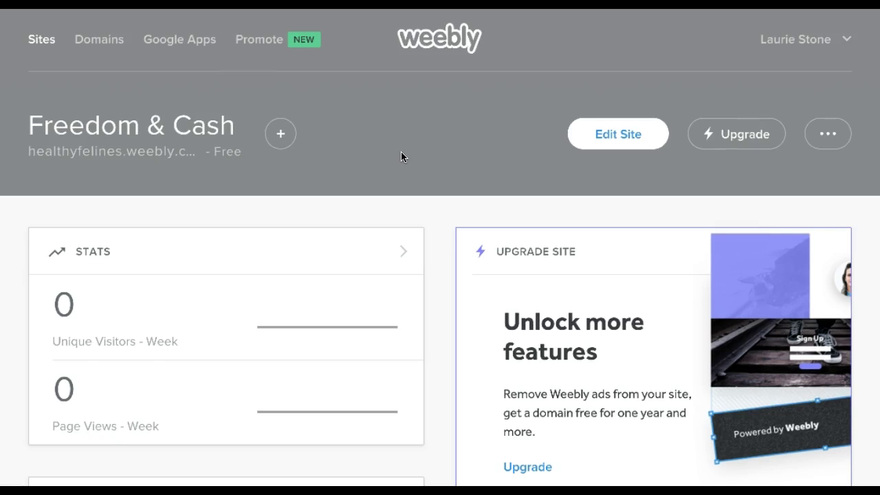
click(405, 151)
click(214, 131)
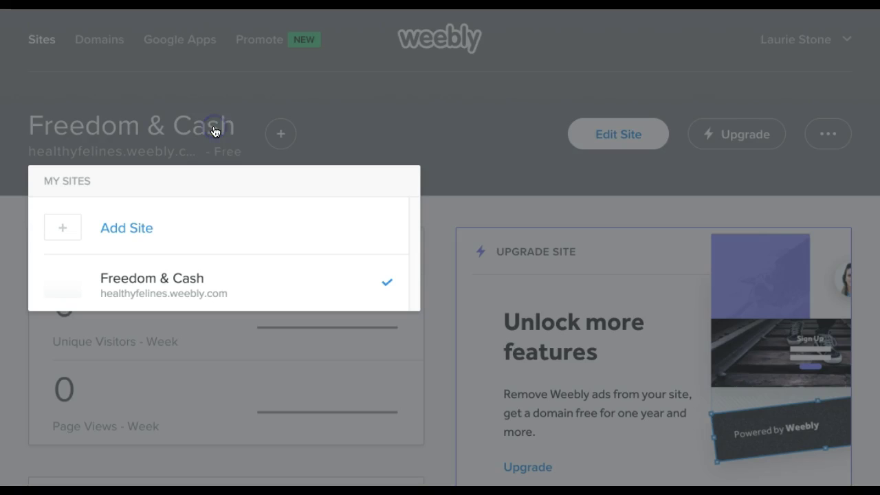
click(172, 287)
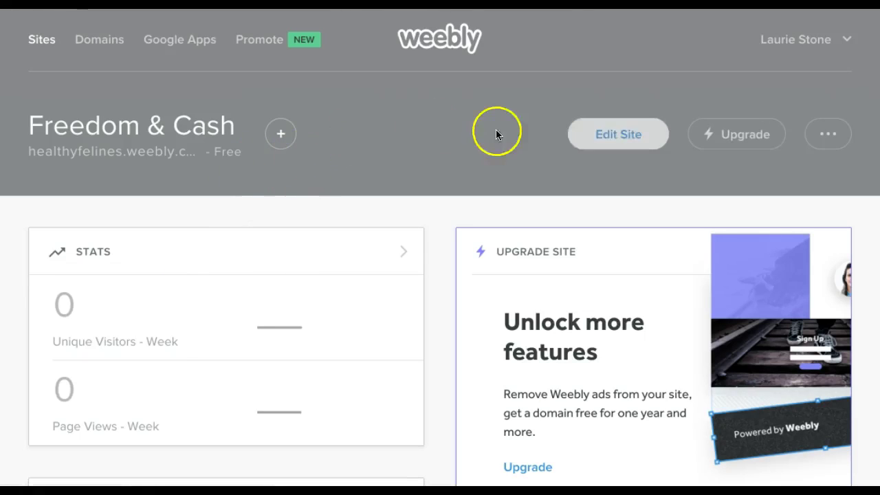
Open the Freedom & Cash site in the editor.
click(612, 134)
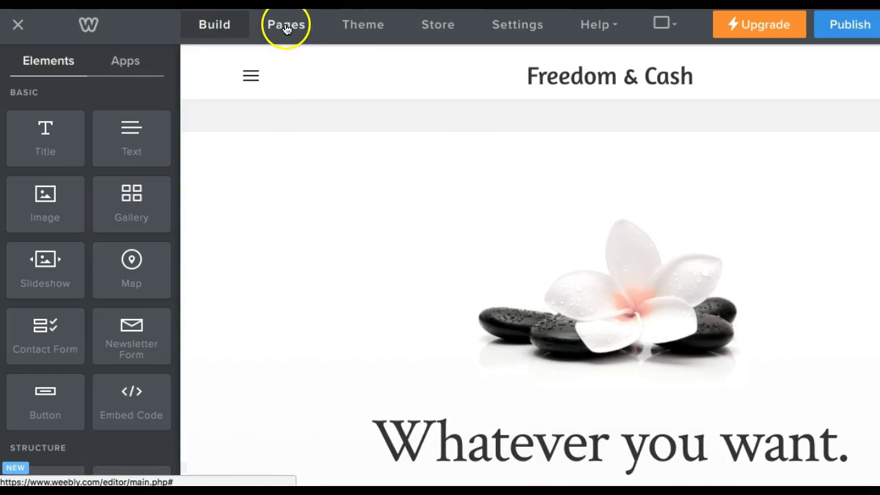
scroll(92, 214, down, 10)
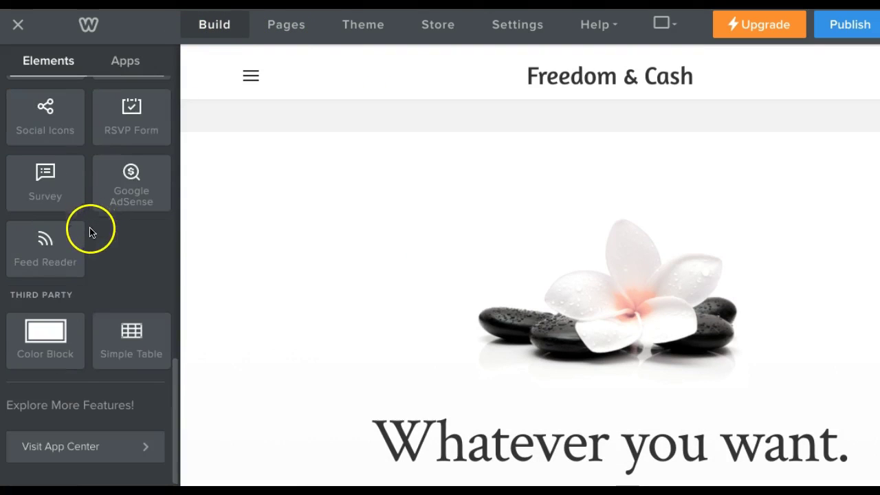
scroll(87, 399, up, 10)
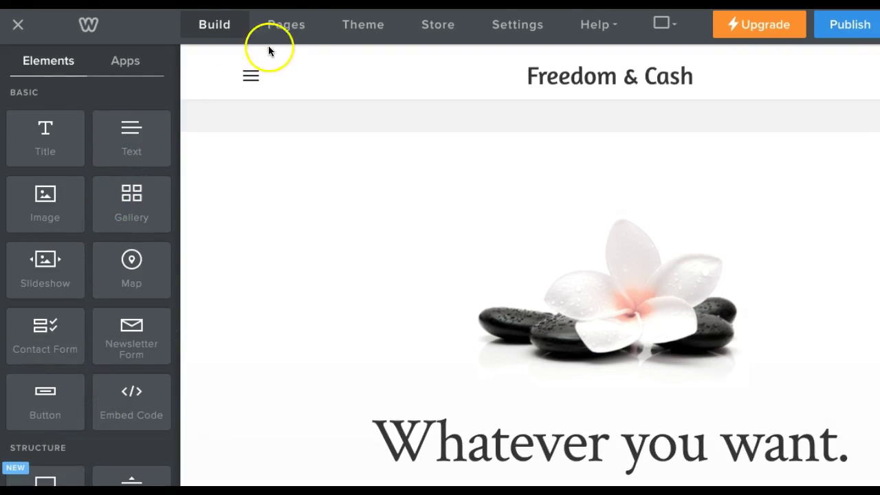
Delete the duplicate second Services page from the Pages list.
click(286, 28)
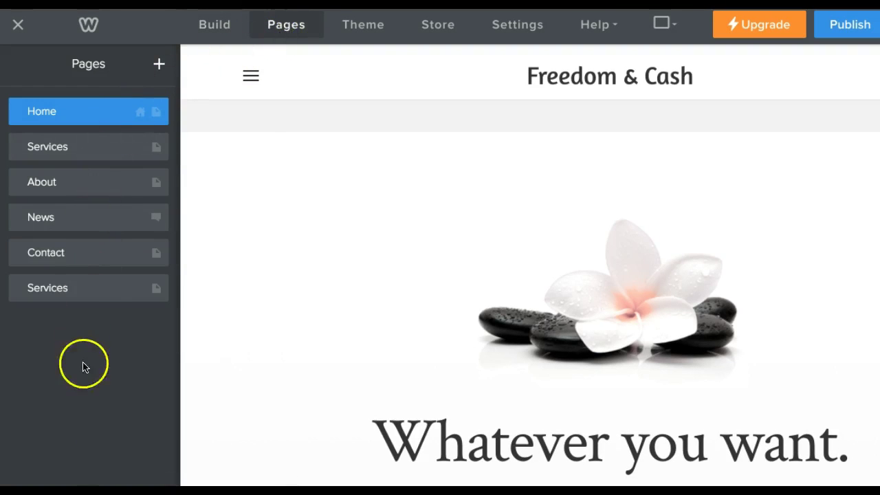
click(117, 290)
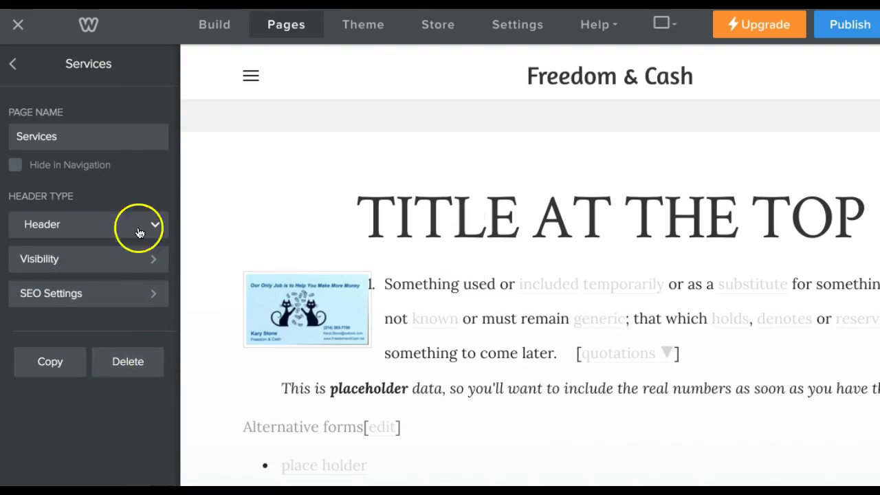
click(130, 362)
click(485, 275)
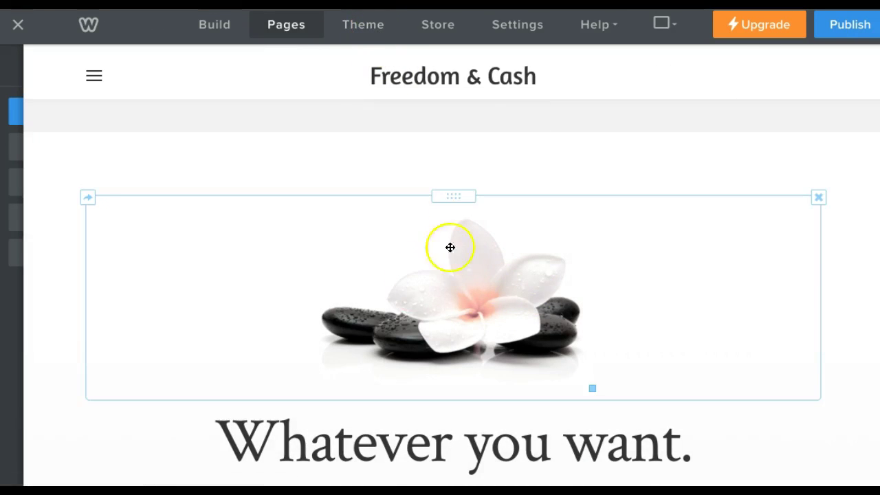
click(367, 27)
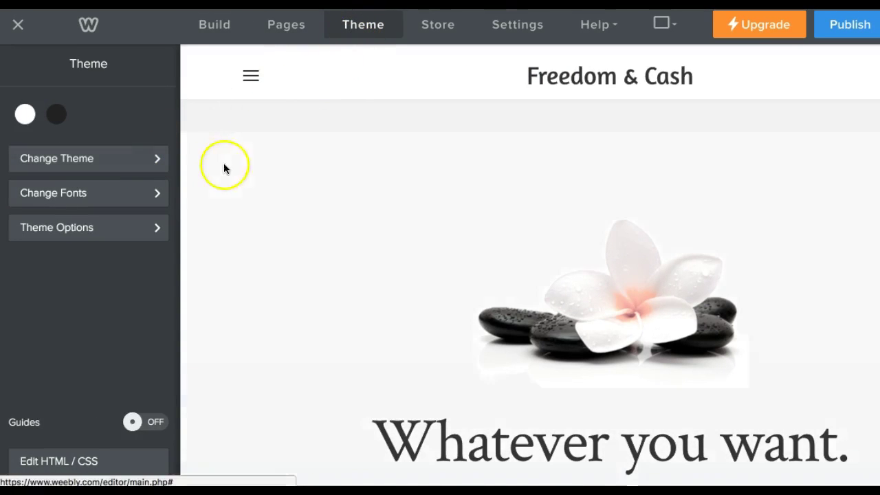
Browse the Business themes and apply Nectur - PurpleHaze to the site.
click(122, 166)
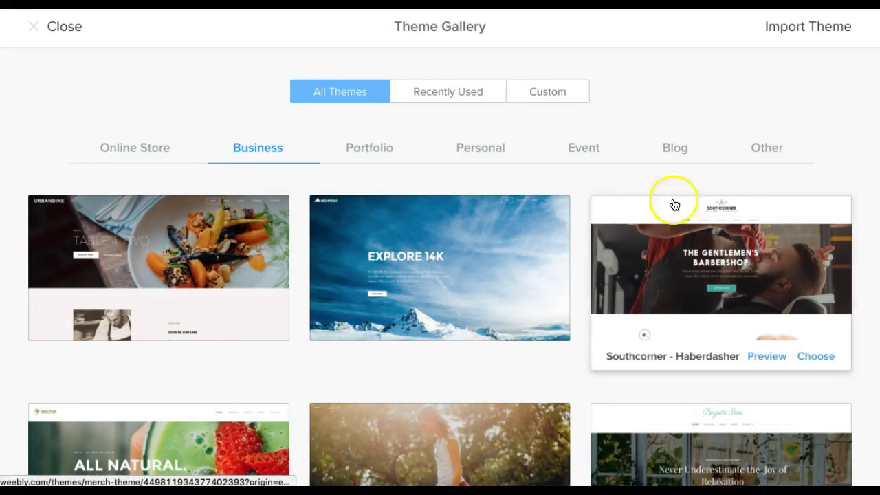
scroll(515, 222, down, 5)
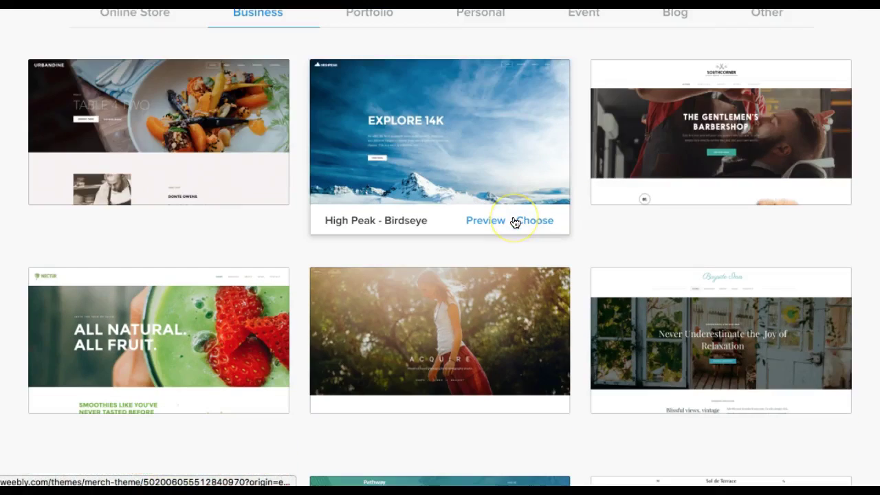
mouse_move(704, 363)
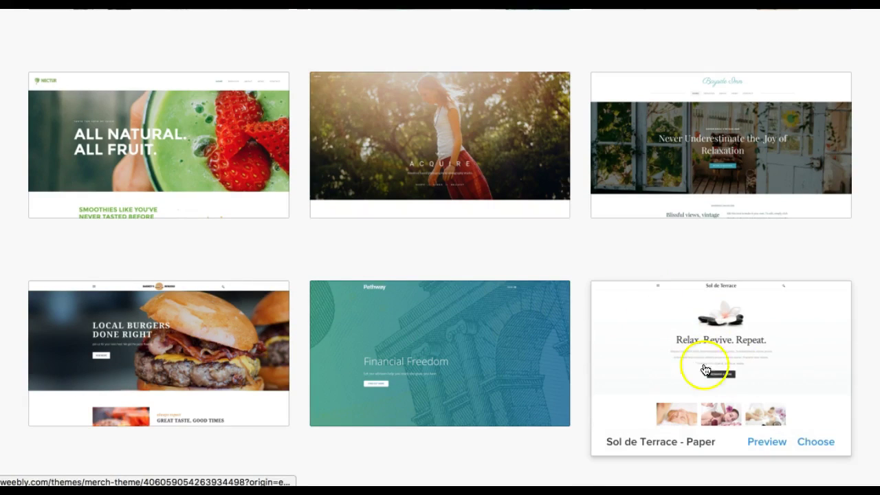
click(163, 143)
click(653, 174)
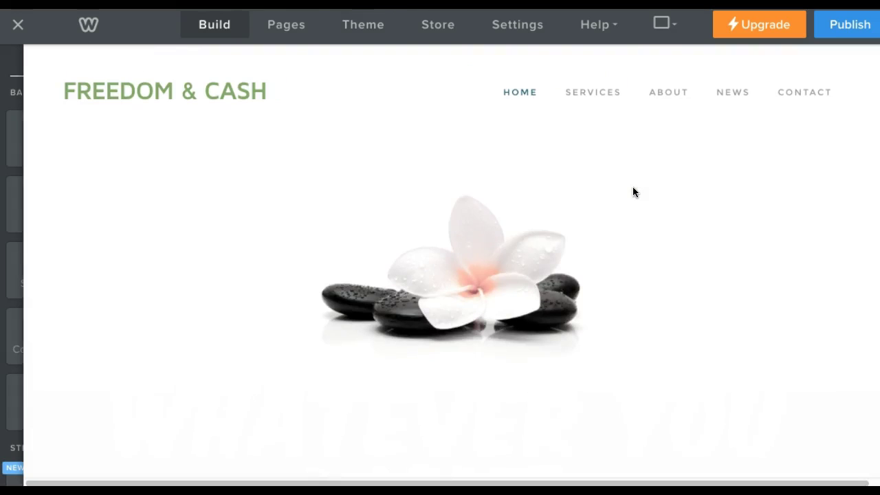
click(632, 205)
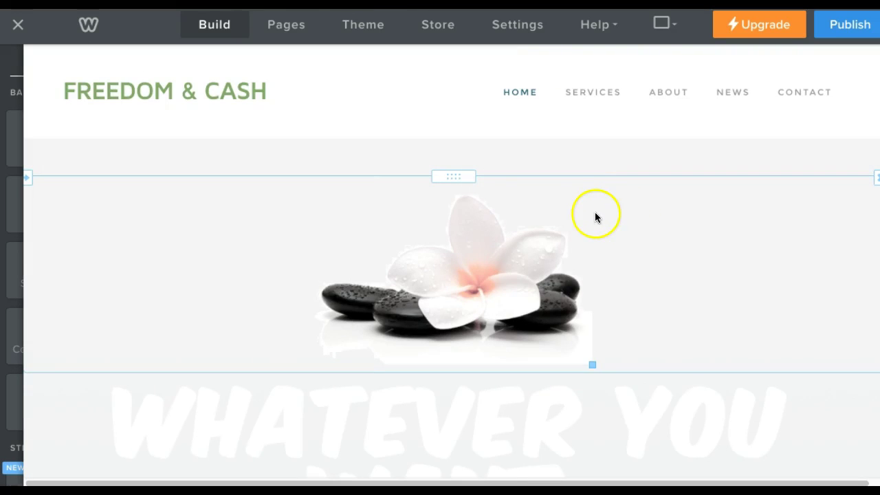
Publish the restyled site and close the Website Published confirmation.
scroll(593, 212, down, 3)
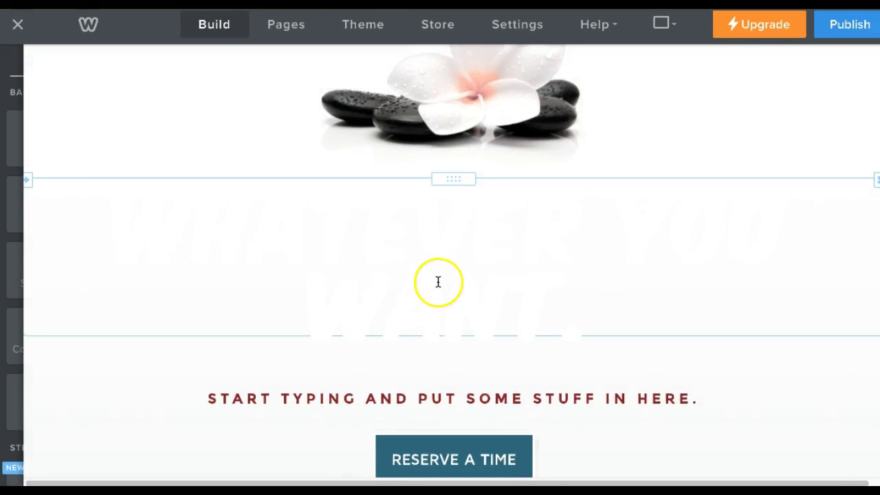
scroll(438, 281, up, 3)
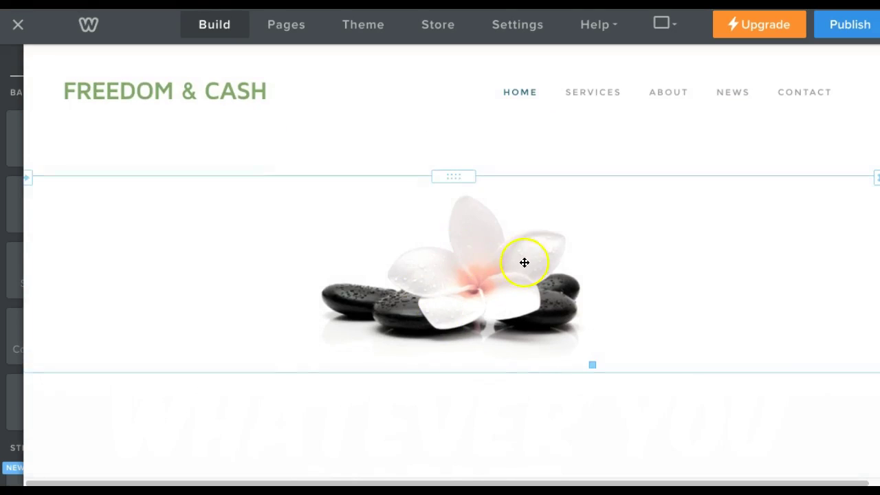
scroll(530, 252, down, 5)
scroll(536, 250, up, 5)
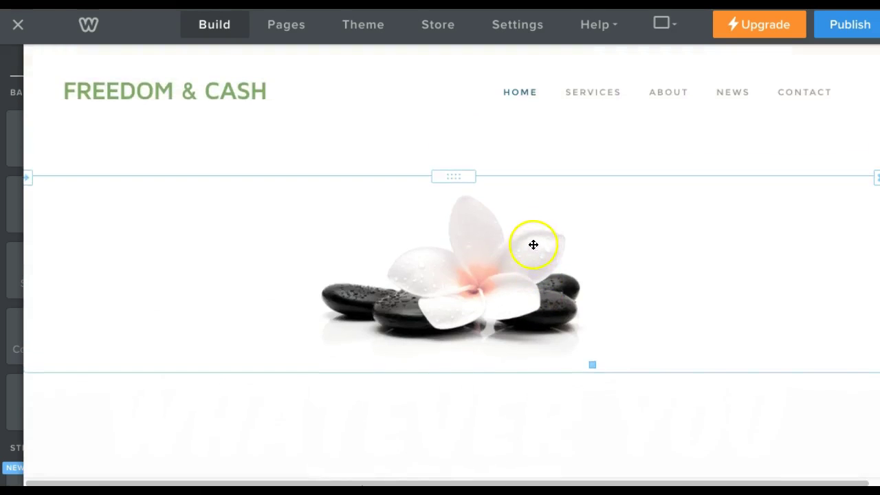
scroll(533, 245, down, 10)
scroll(515, 246, up, 8)
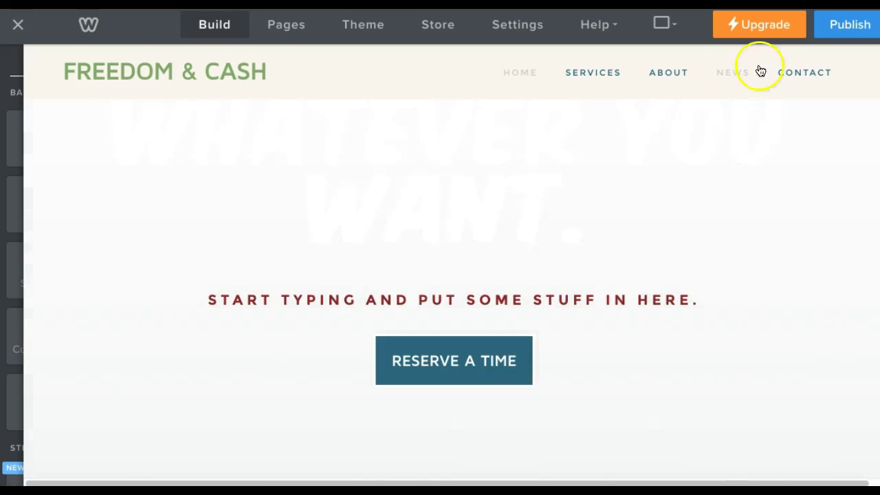
click(853, 33)
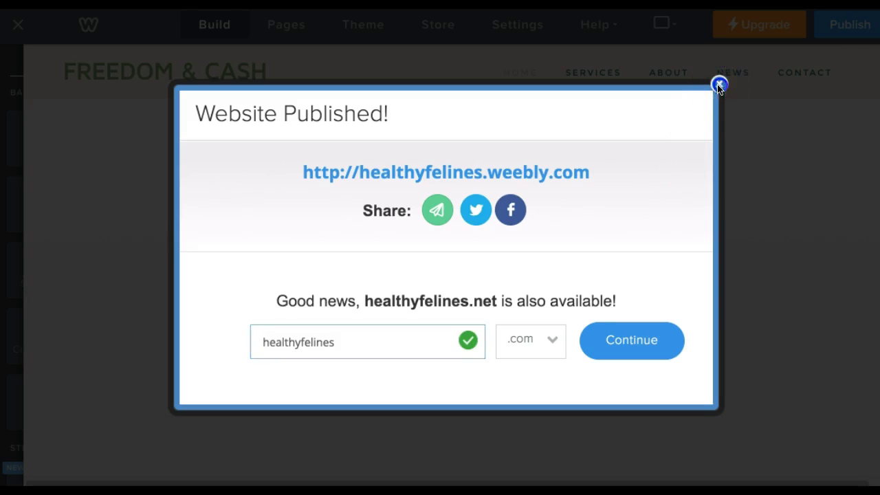
click(719, 85)
Select the whole 'WHATEVER YOU WANT.' heading text.
scroll(375, 239, up, 5)
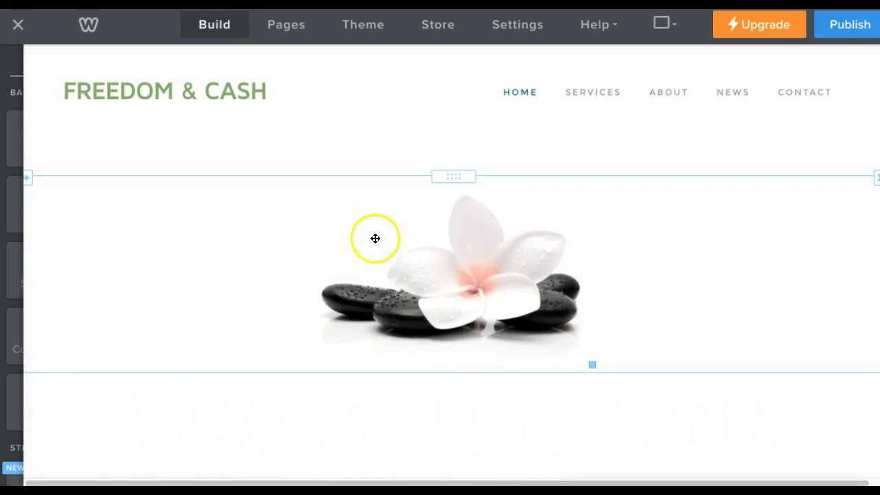
scroll(458, 379, down, 3)
click(458, 309)
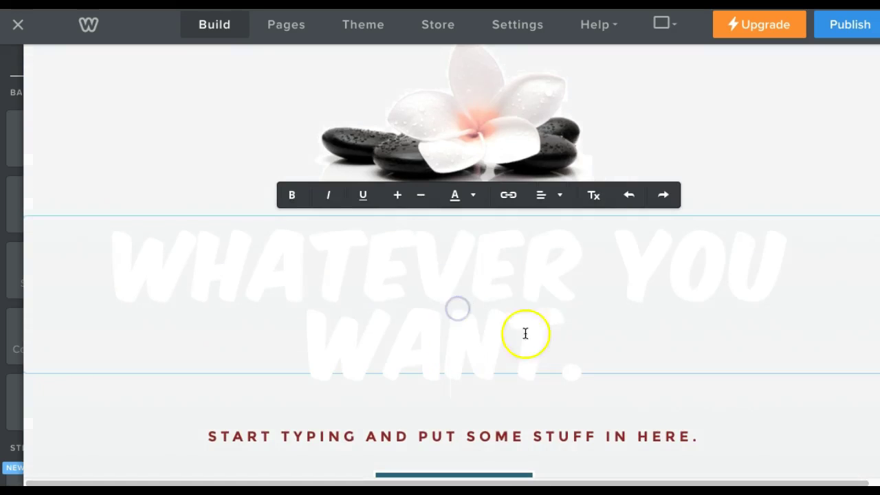
drag(568, 336, 106, 245)
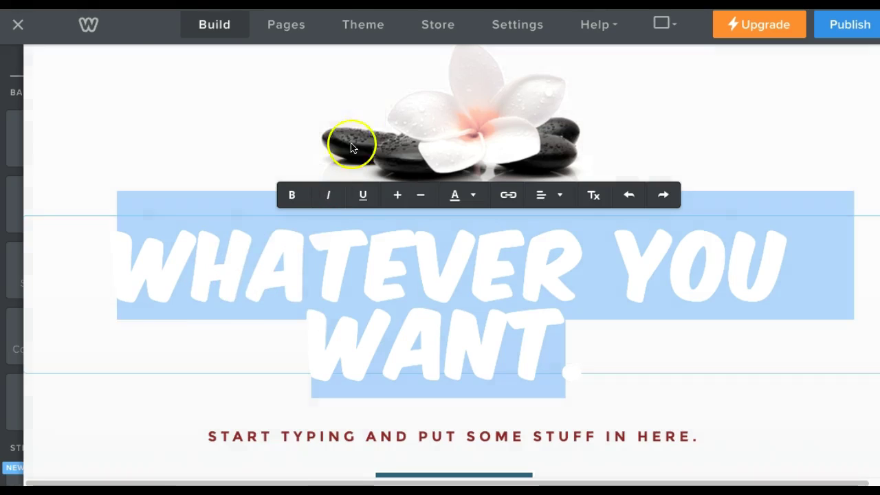
Browse the Theme Gallery and open the Sol de Terrace - Paper theme details.
click(365, 28)
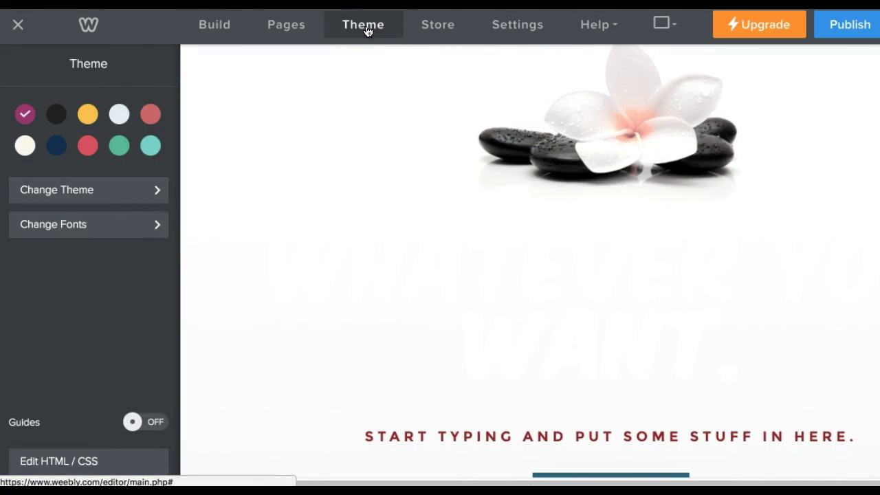
click(117, 197)
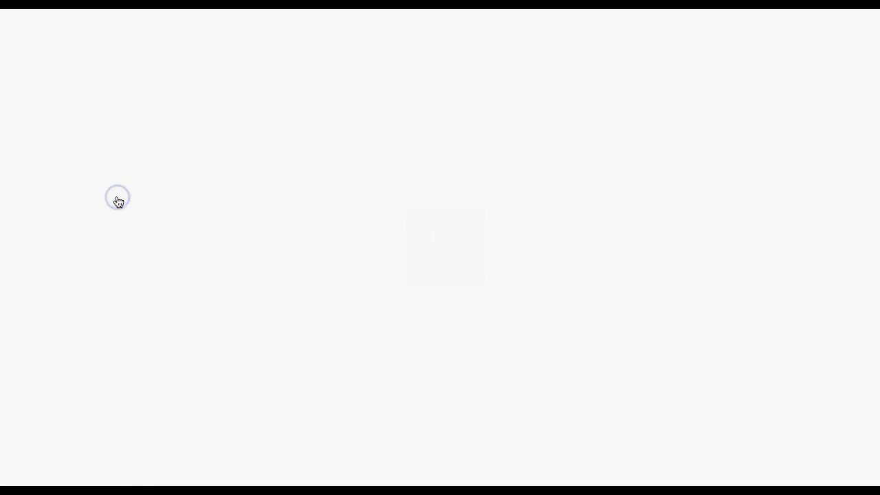
scroll(516, 262, down, 5)
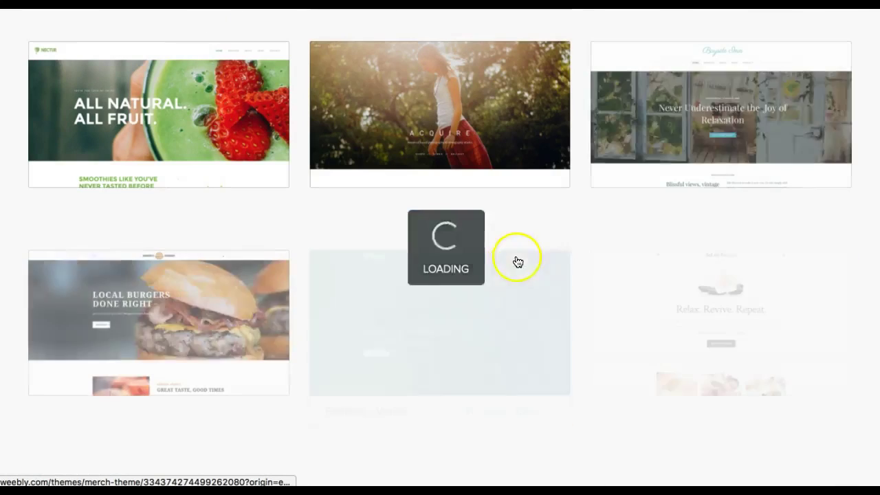
click(663, 282)
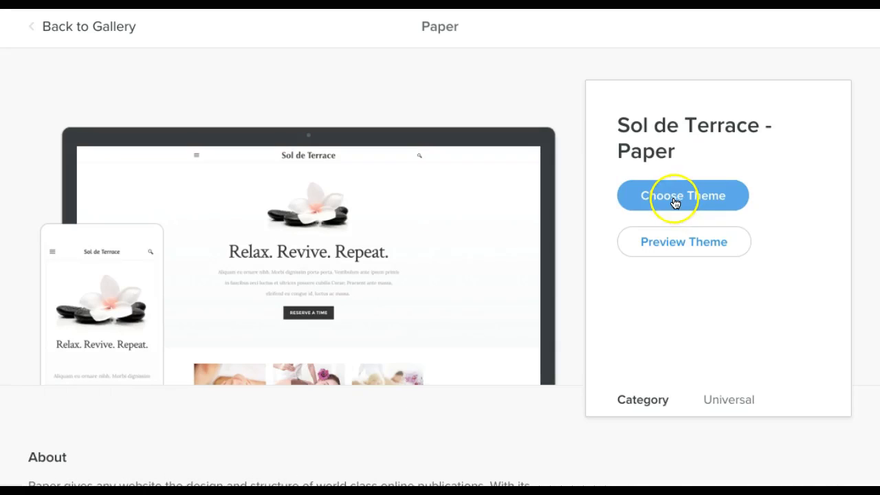
Apply the Sol de Terrace - Paper theme and view its theme settings.
click(675, 203)
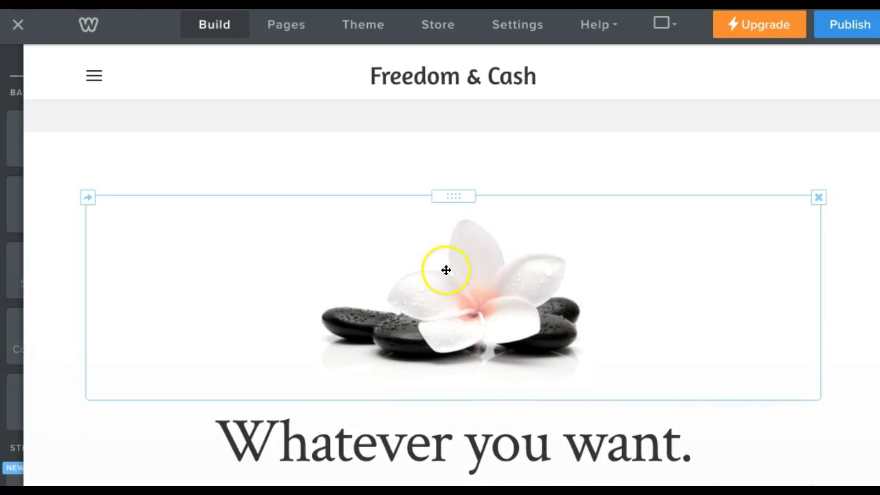
scroll(446, 268, down, 5)
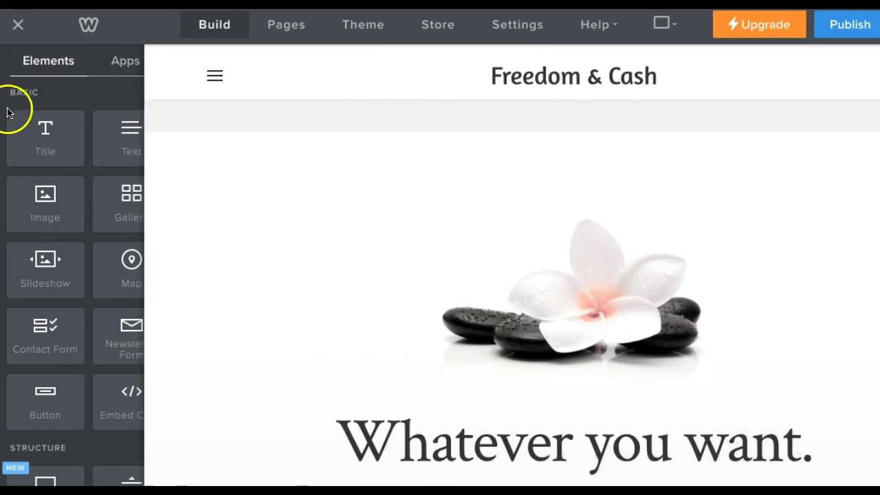
click(365, 27)
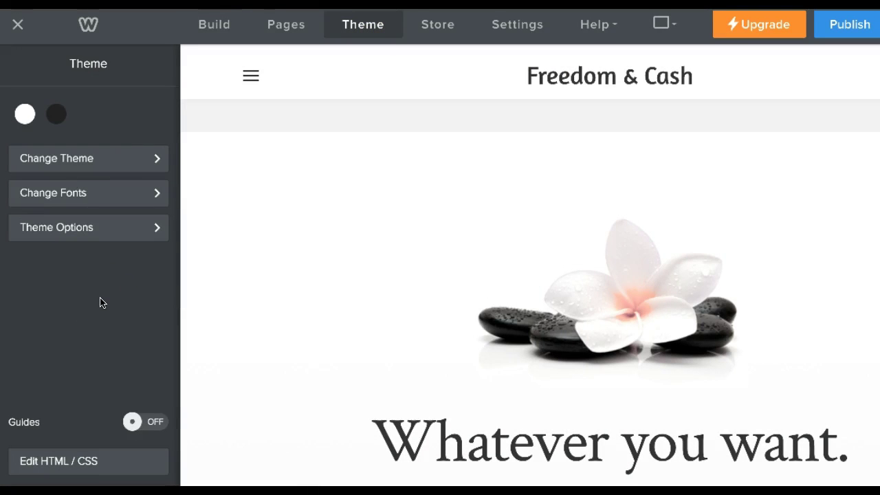
click(104, 337)
scroll(301, 281, down, 7)
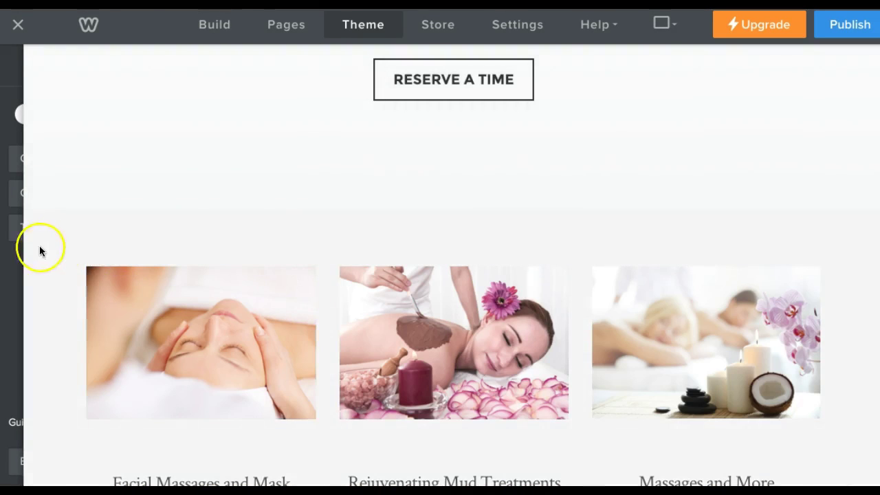
mouse_move(18, 255)
scroll(481, 192, up, 5)
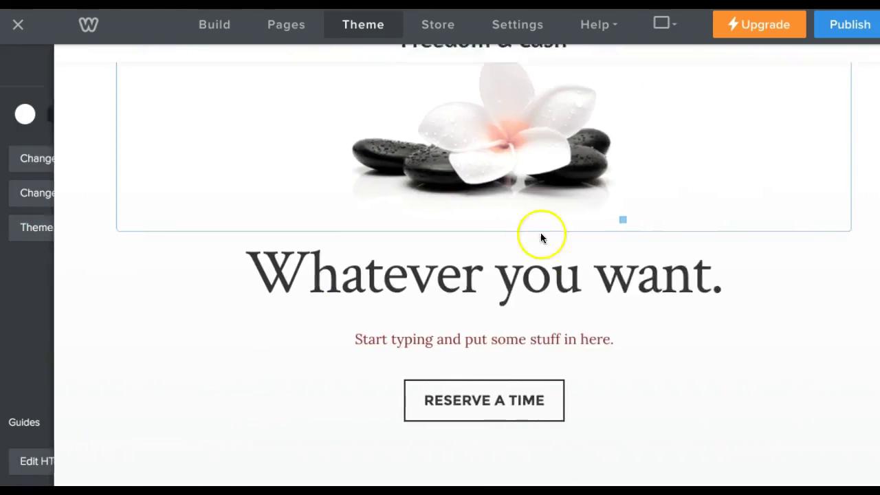
click(477, 344)
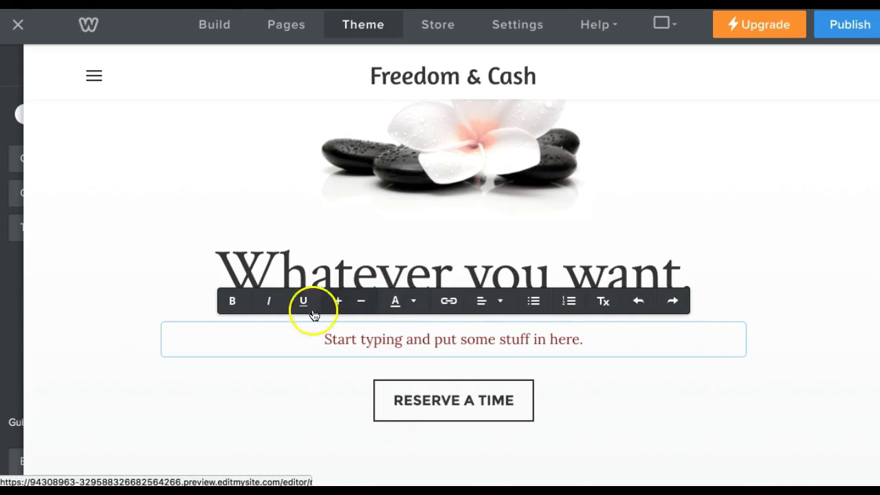
mouse_move(18, 290)
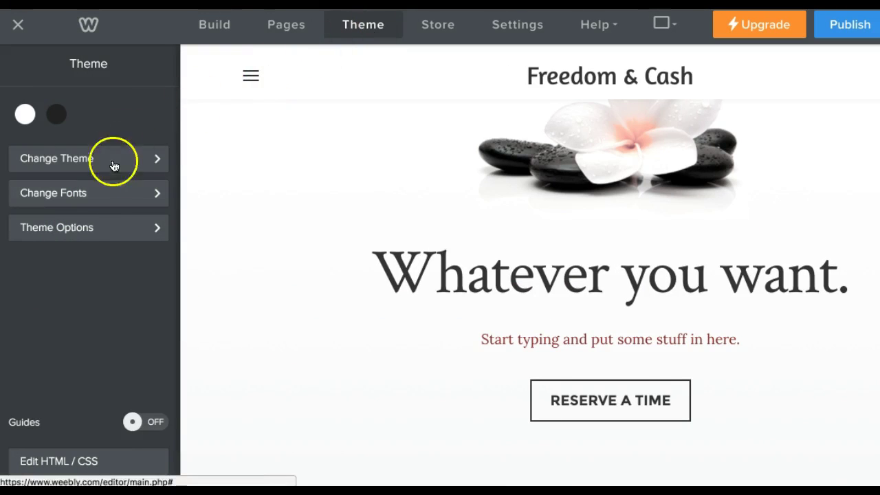
Open the Site Title font panel (Amaranth, size 32) and show its font list.
click(92, 195)
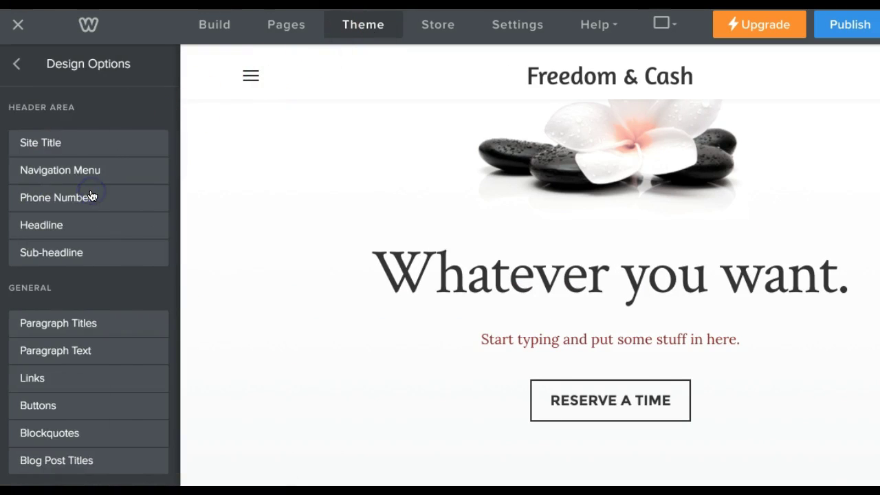
click(83, 149)
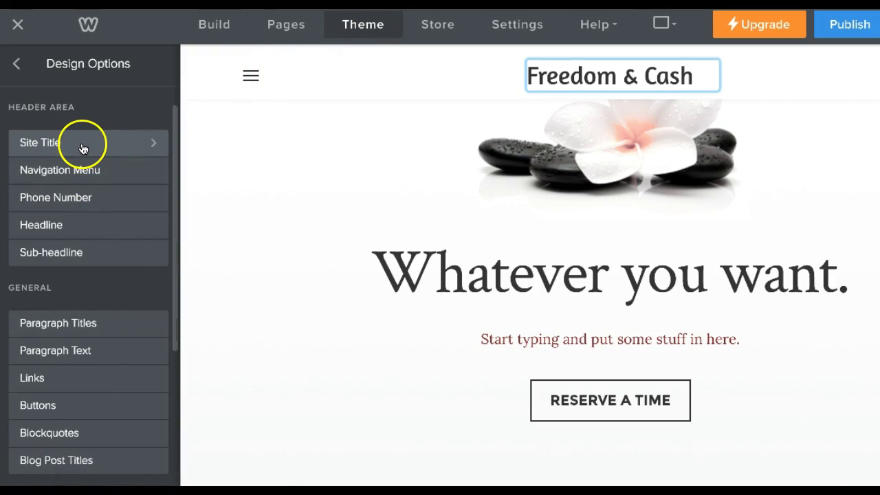
click(75, 173)
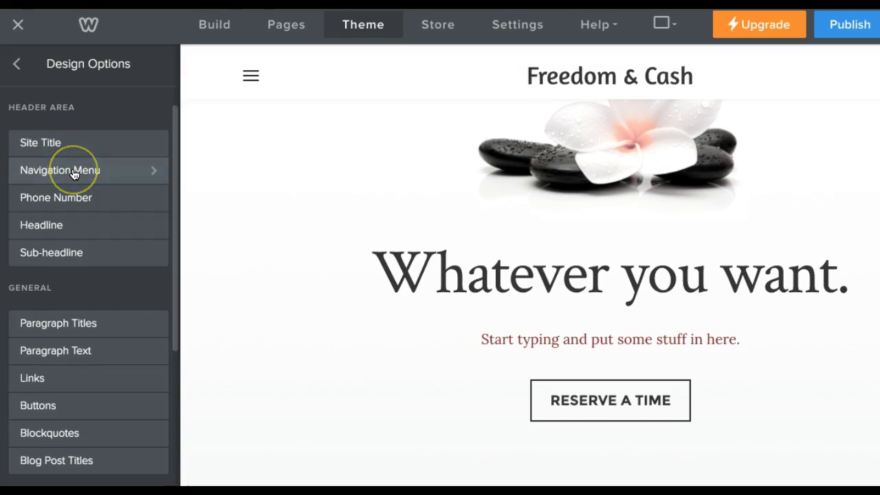
click(73, 146)
click(594, 74)
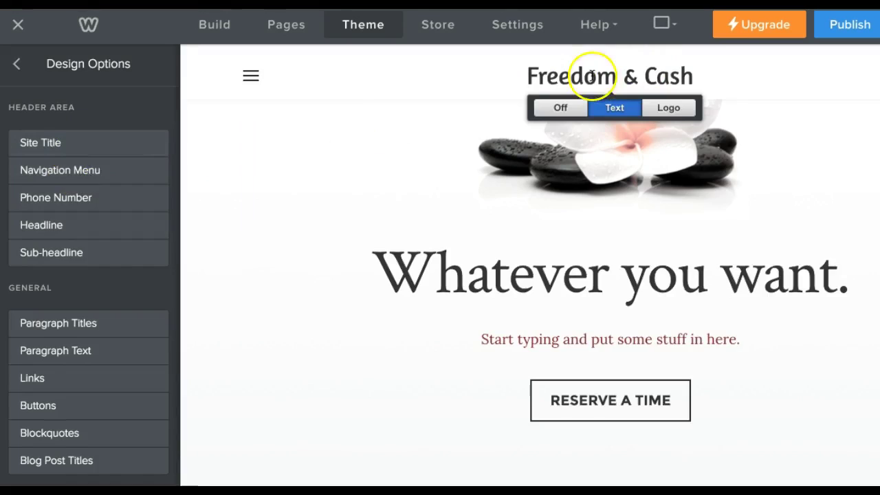
click(115, 211)
click(50, 148)
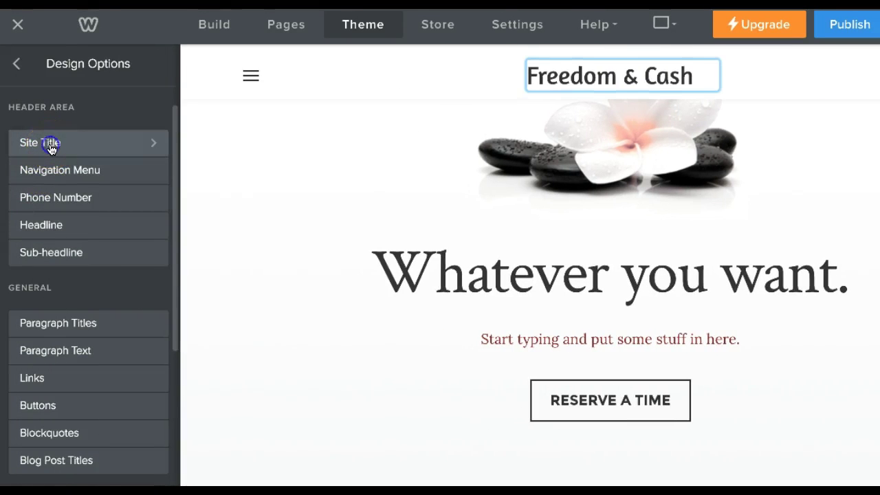
click(50, 148)
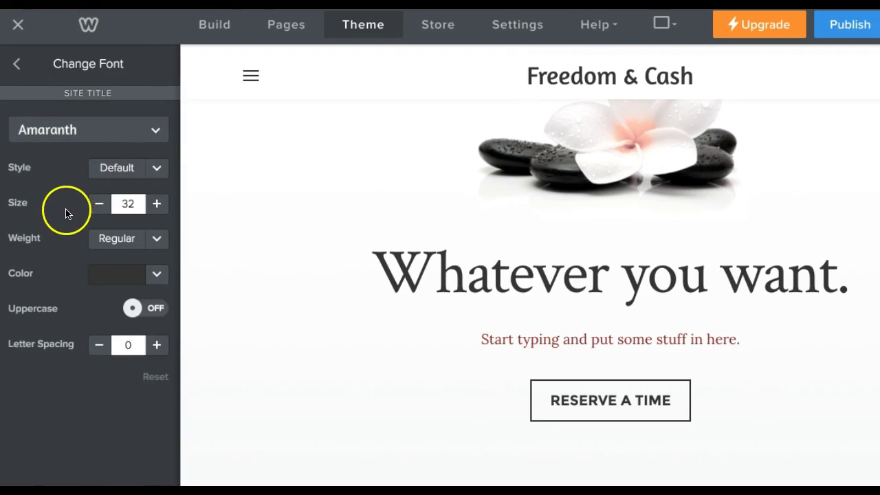
click(156, 131)
Keep the site title in Amaranth with the Default style.
scroll(114, 310, down, 15)
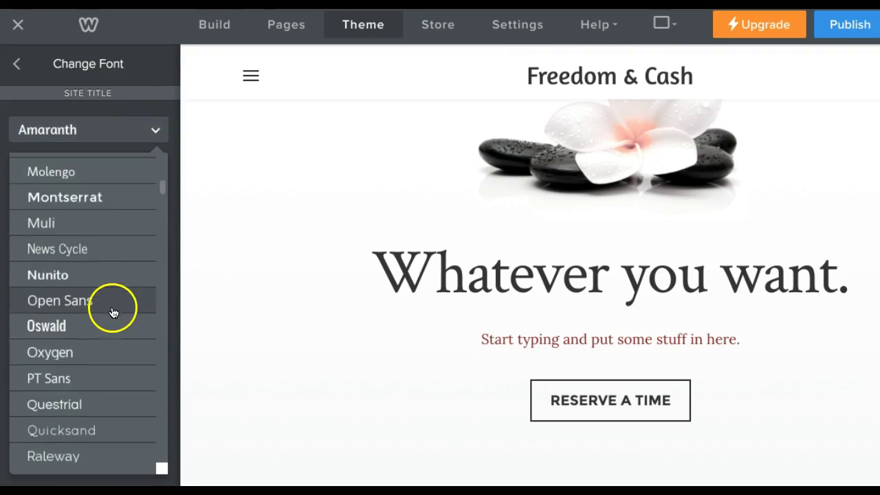
scroll(135, 242, up, 10)
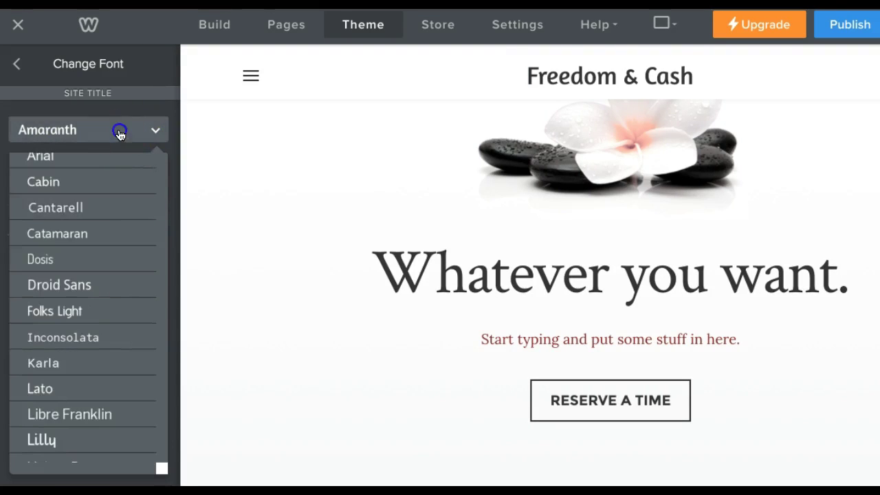
click(118, 130)
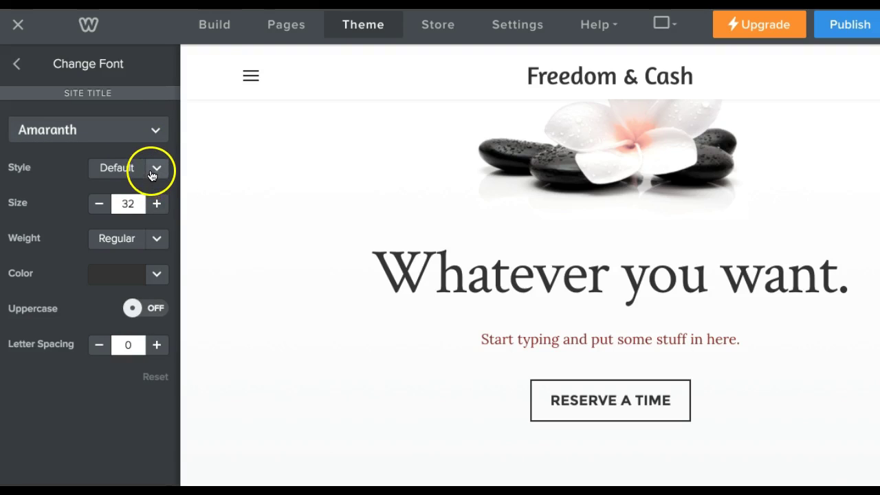
click(157, 171)
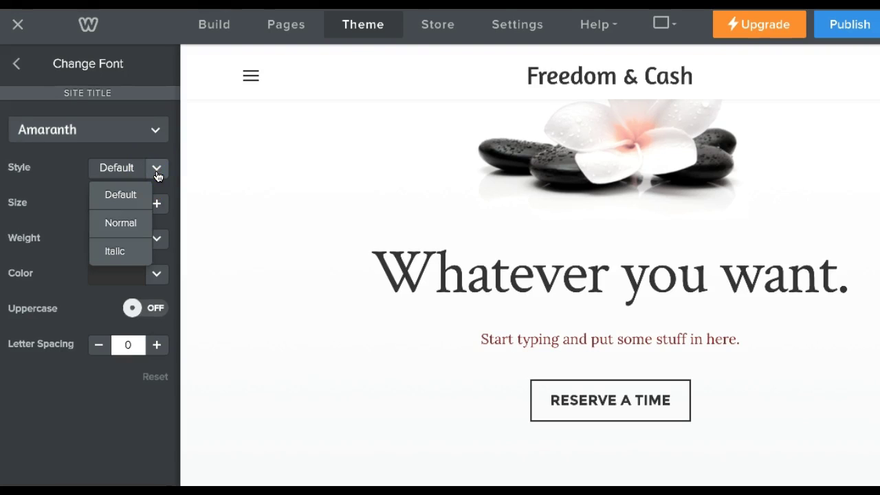
click(158, 174)
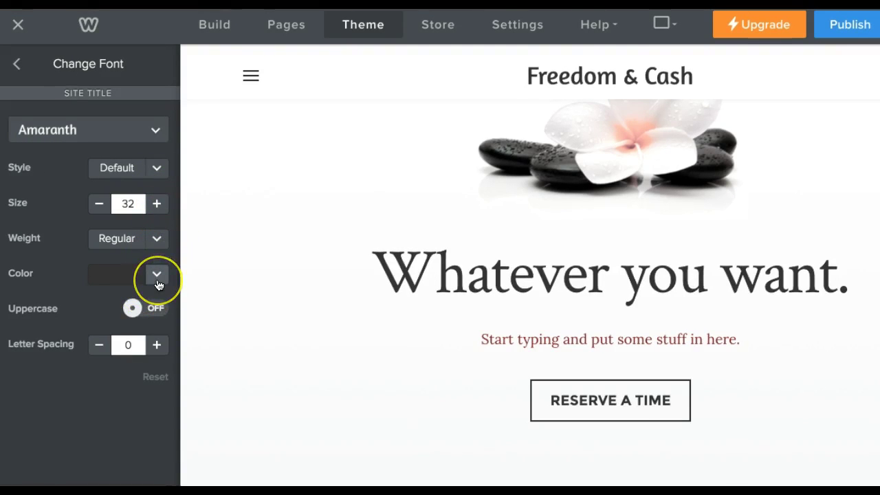
Make the site title uppercase with letter spacing 3, then publish.
drag(167, 306, 139, 314)
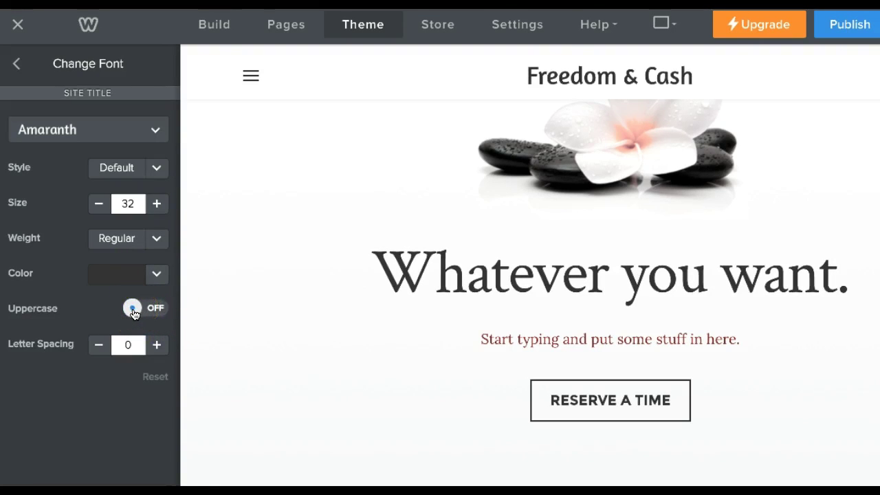
click(422, 147)
click(570, 82)
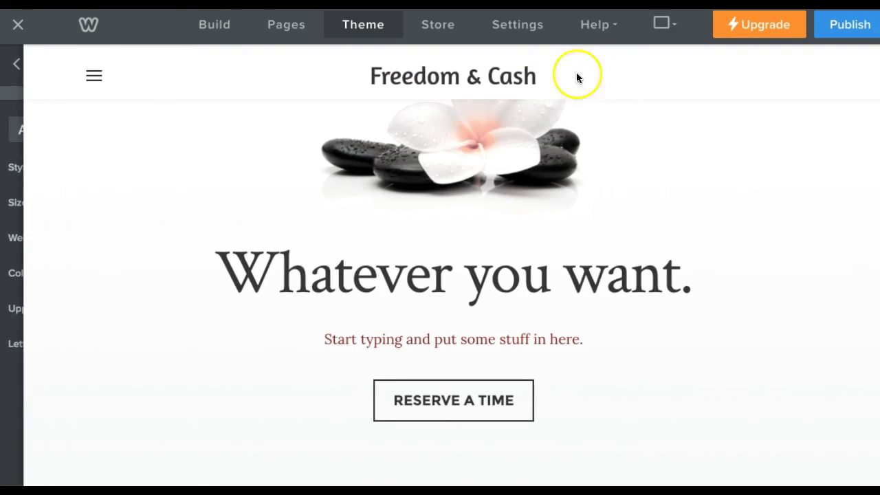
mouse_move(22, 285)
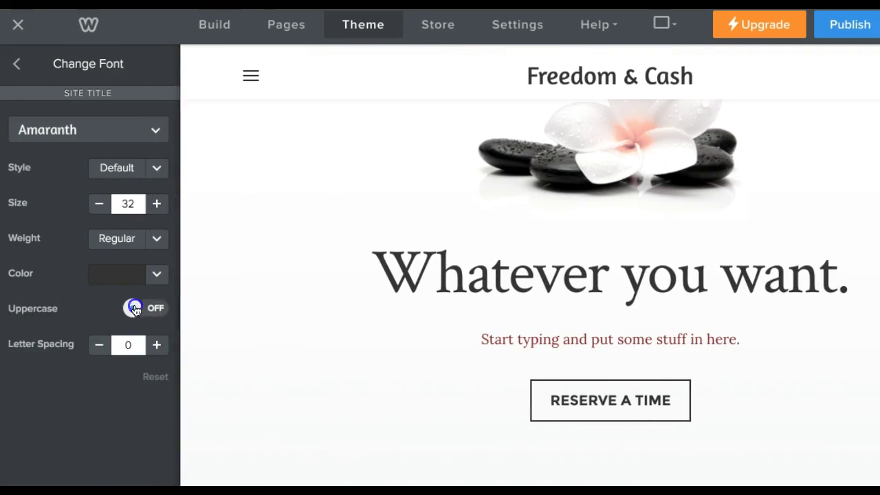
click(136, 309)
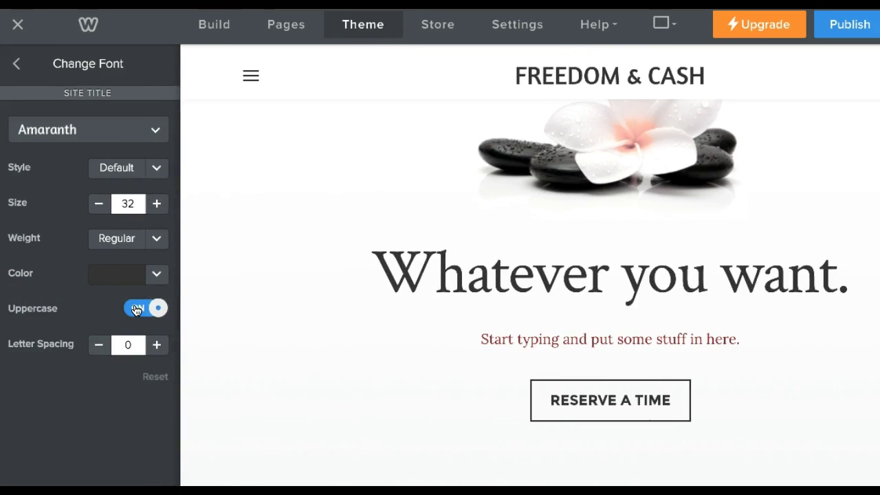
click(158, 346)
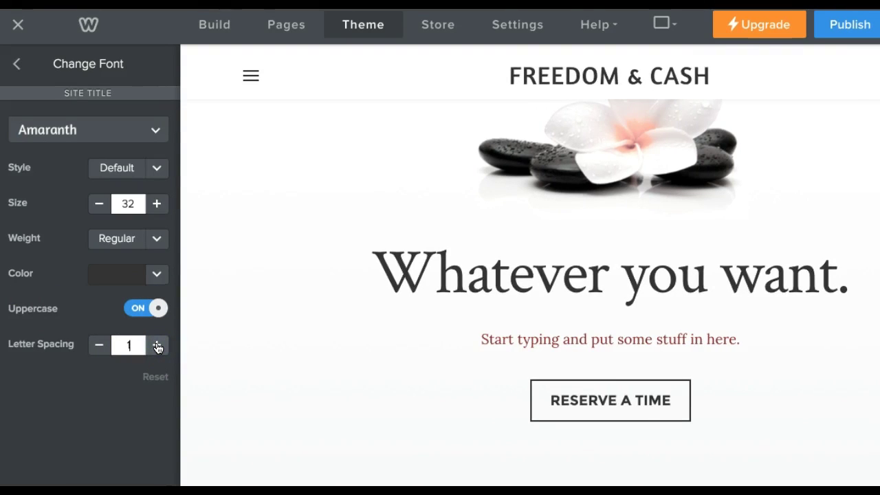
click(158, 346)
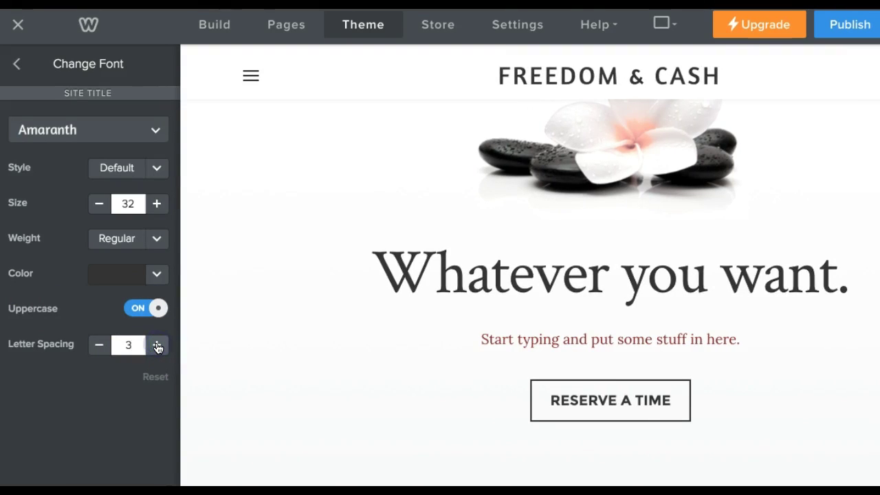
click(829, 24)
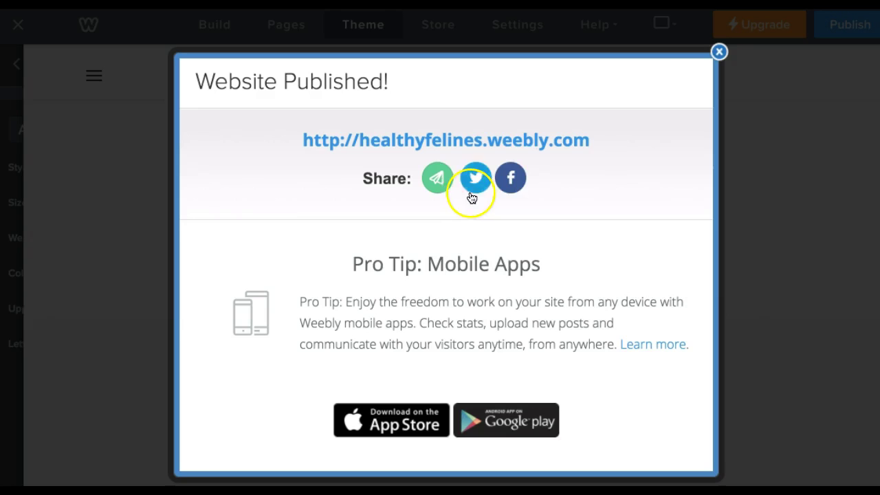
Close the Website Published confirmation for healthyfelines.weebly.com.
click(720, 53)
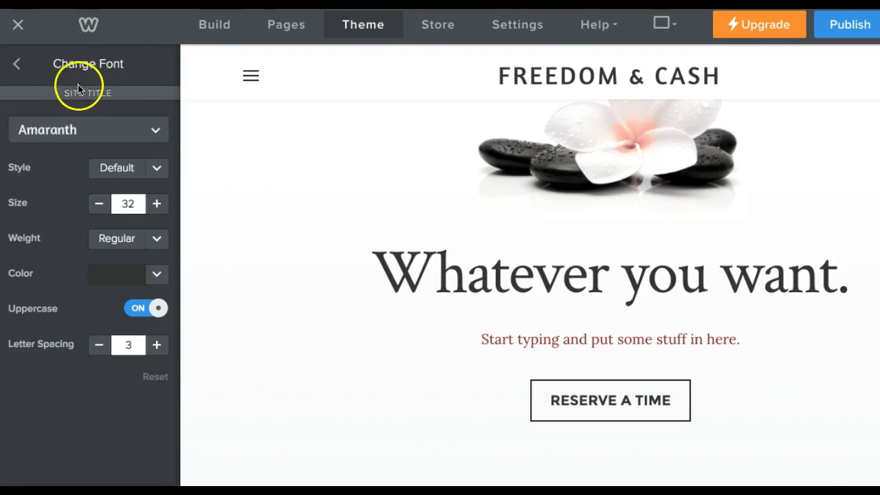
Back out through Design Options to the Theme panel, then open the Store overview.
click(19, 65)
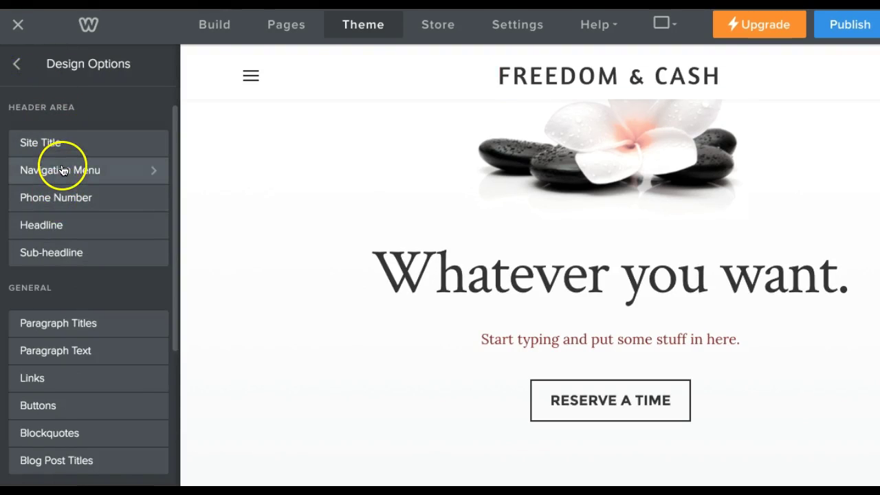
scroll(61, 165, down, 1)
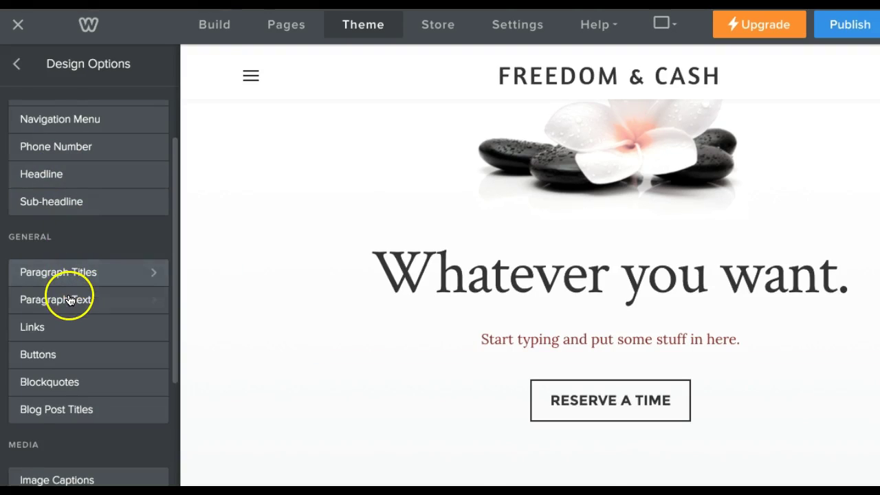
scroll(69, 300, down, 3)
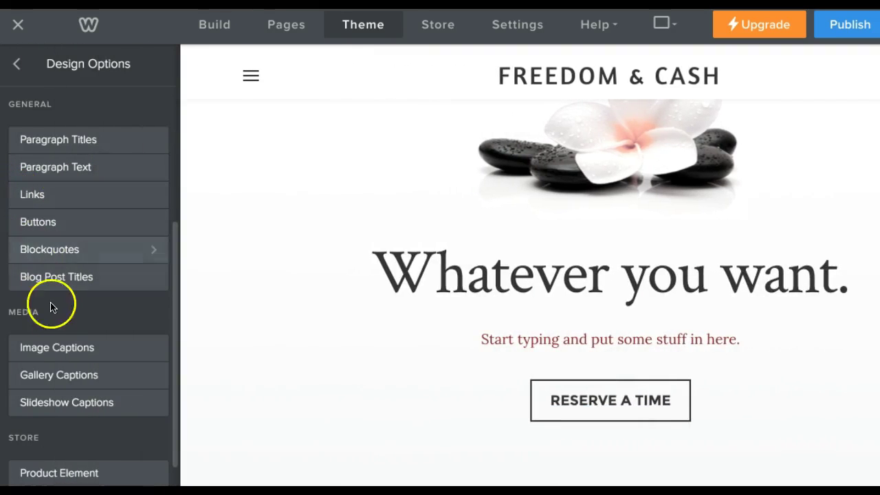
scroll(54, 309, down, 1)
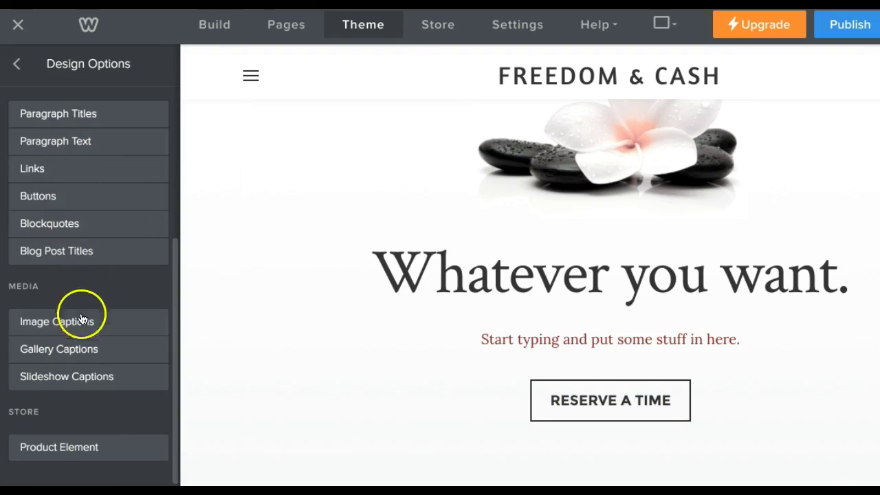
scroll(93, 275, up, 5)
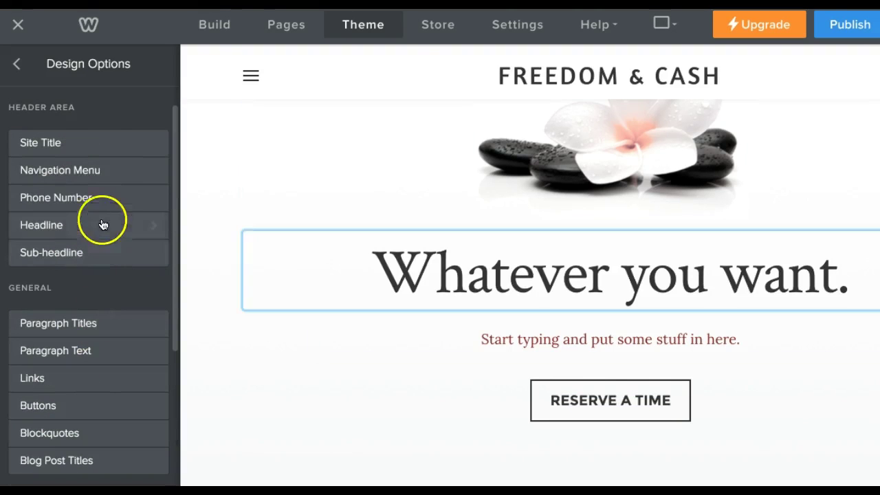
click(87, 143)
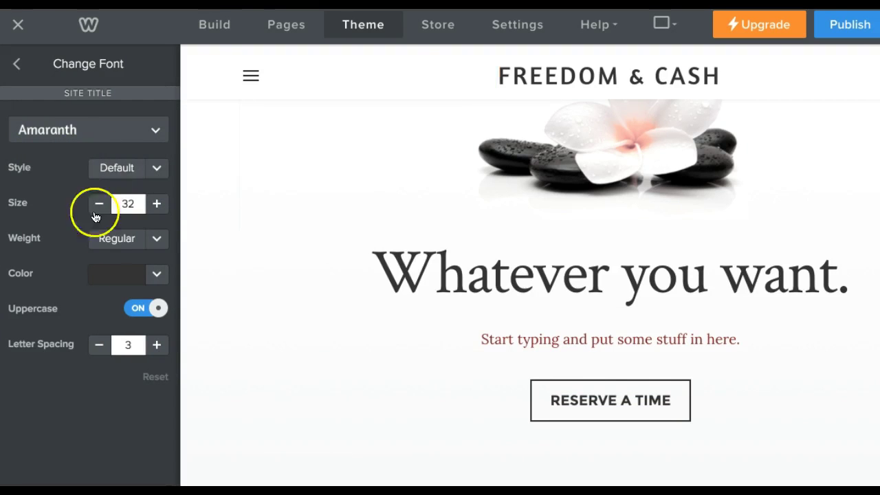
click(18, 63)
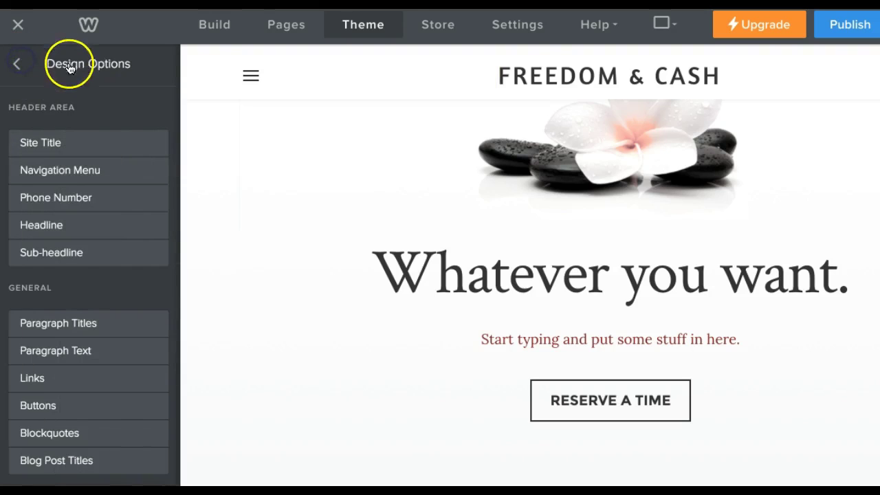
click(18, 63)
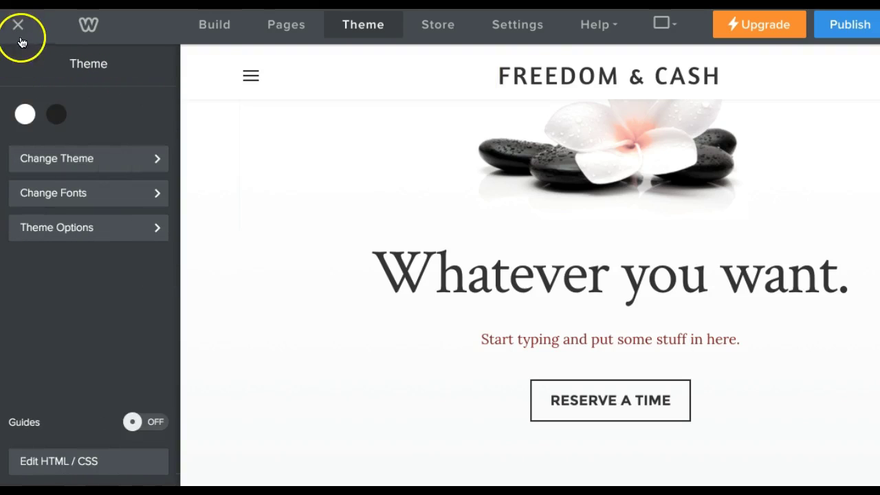
click(438, 26)
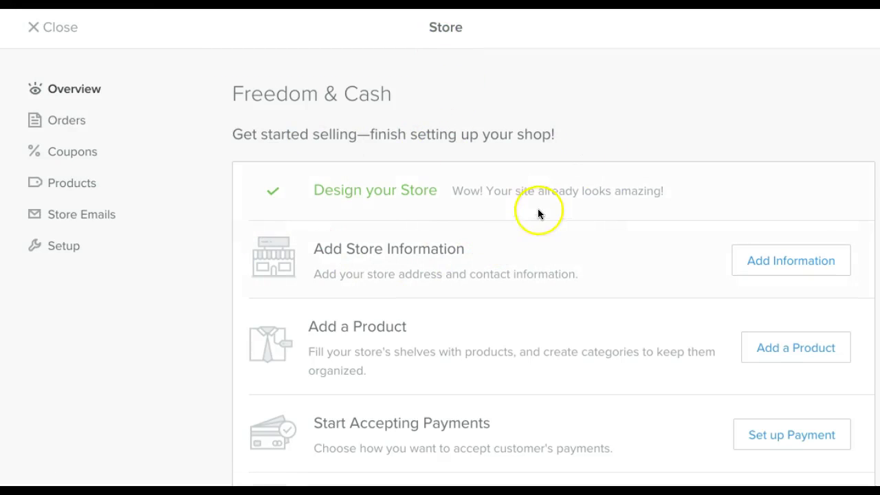
scroll(543, 212, down, 2)
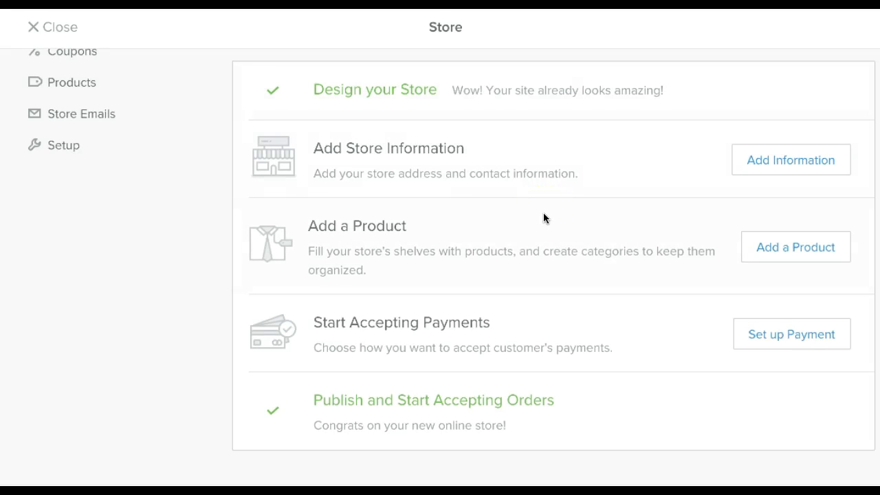
scroll(543, 219, up, 2)
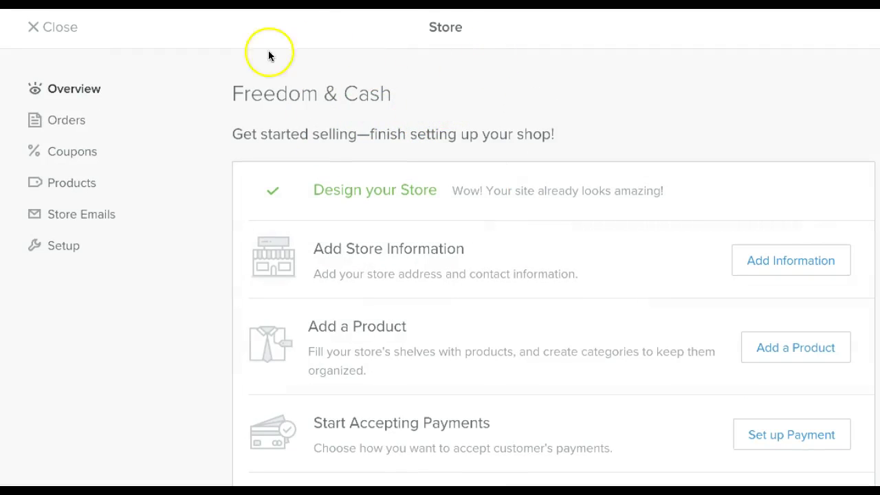
click(32, 28)
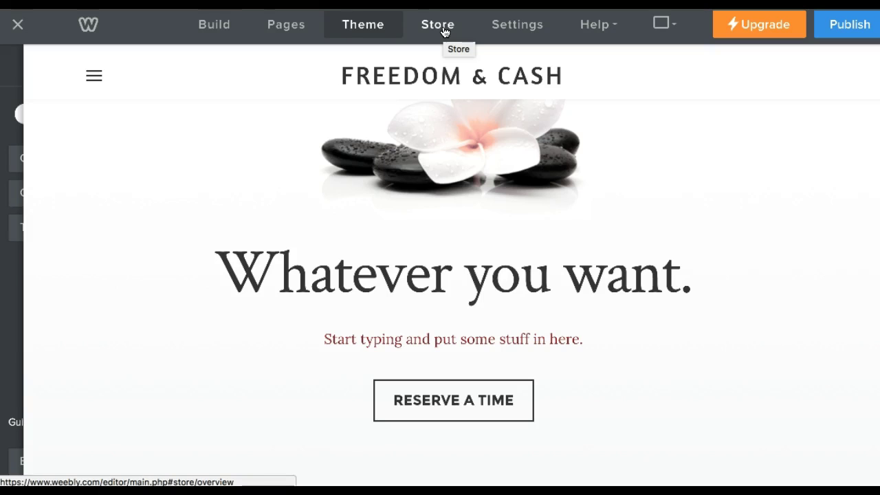
click(499, 33)
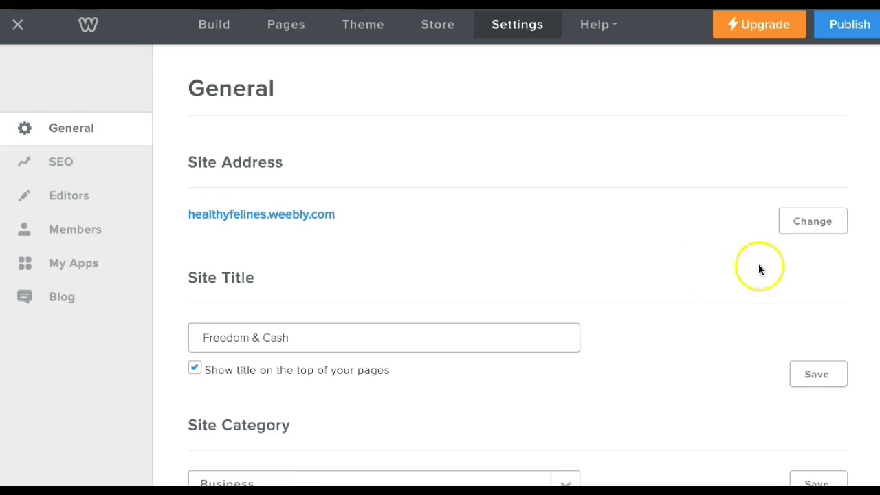
Keep healthyfelines.weebly.com as the site address by confirming the existing Weebly subdomain.
click(815, 223)
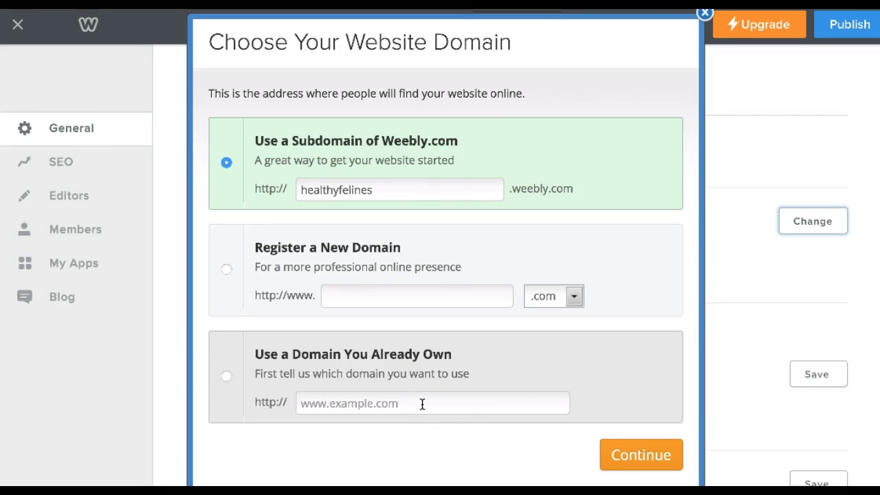
click(639, 455)
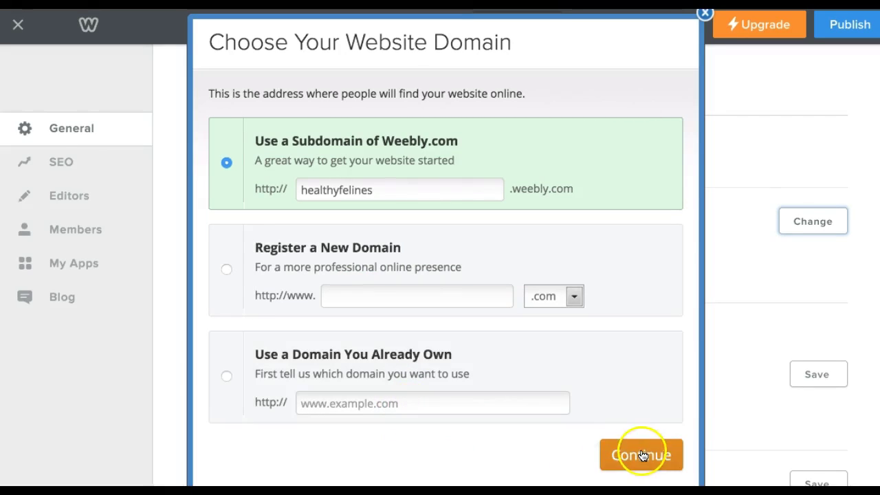
click(654, 454)
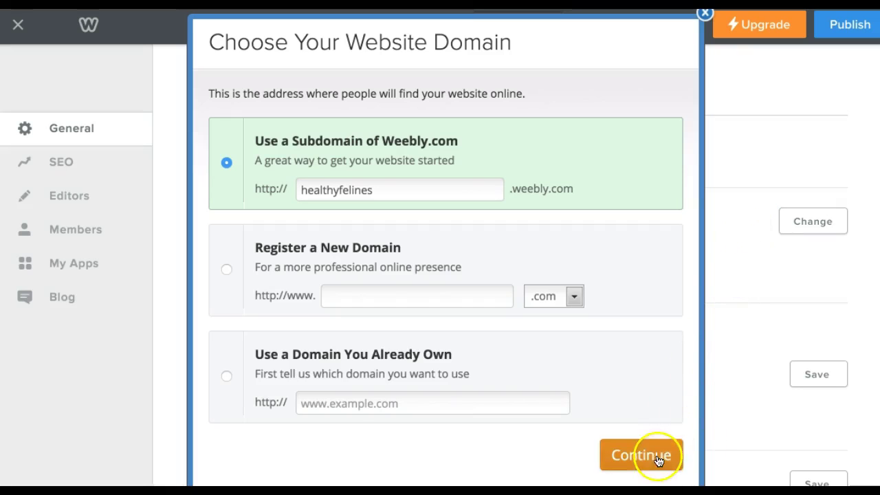
scroll(365, 215, down, 1)
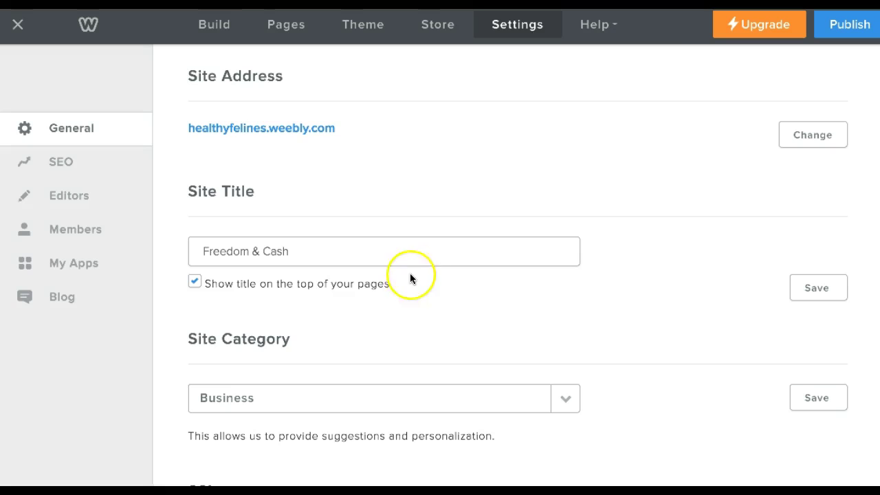
scroll(433, 281, down, 1)
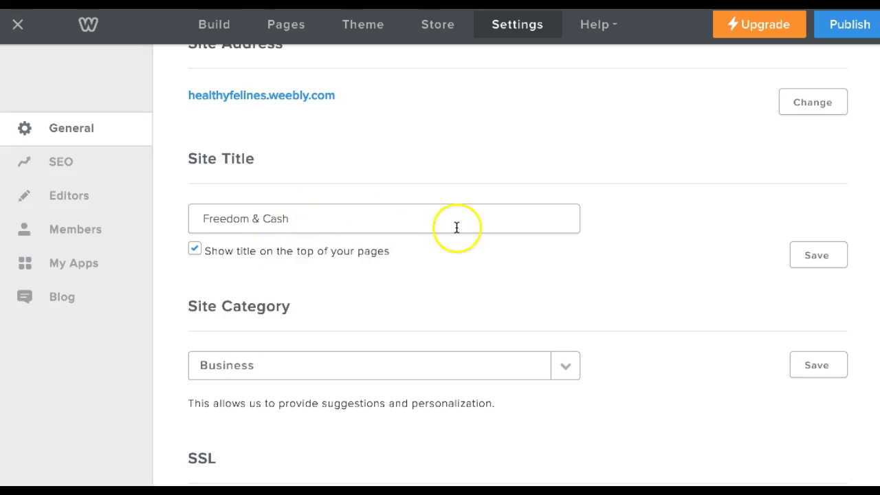
scroll(464, 230, down, 5)
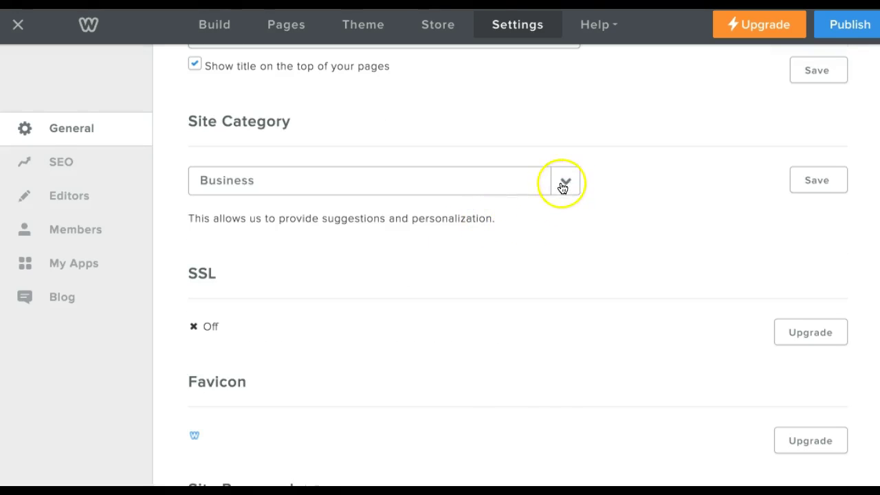
click(564, 182)
scroll(522, 227, down, 4)
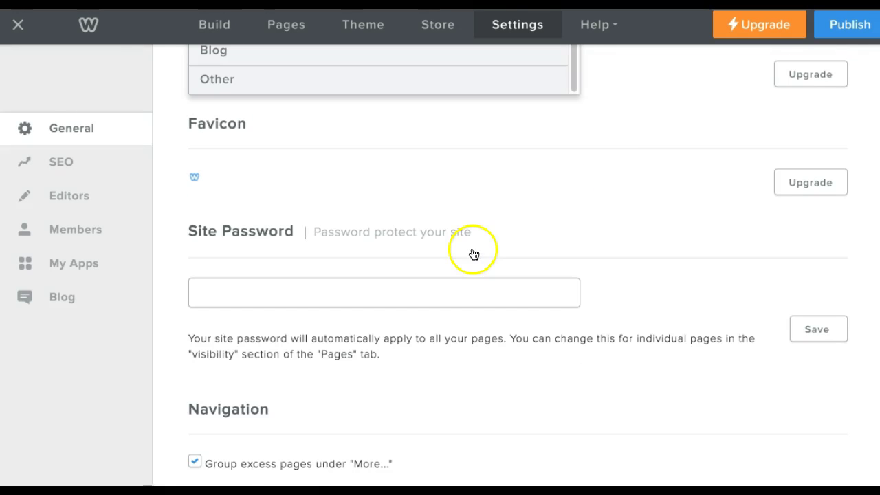
scroll(668, 165, up, 5)
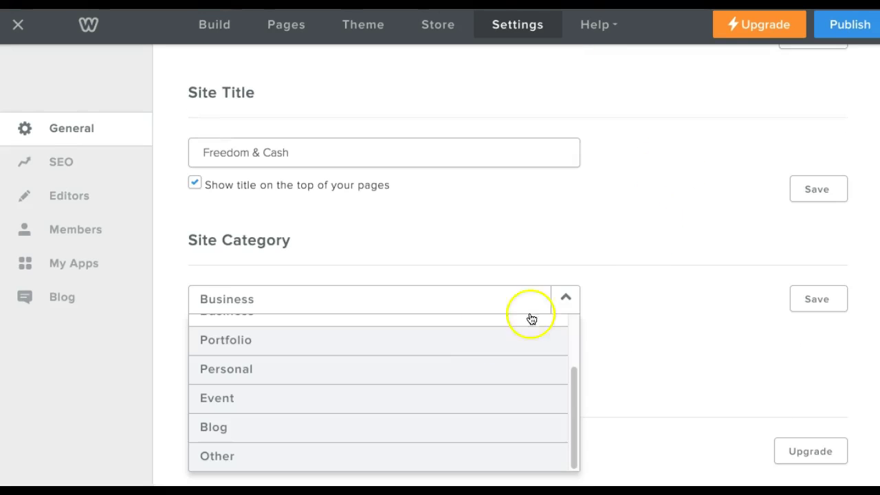
click(511, 301)
scroll(591, 292, down, 2)
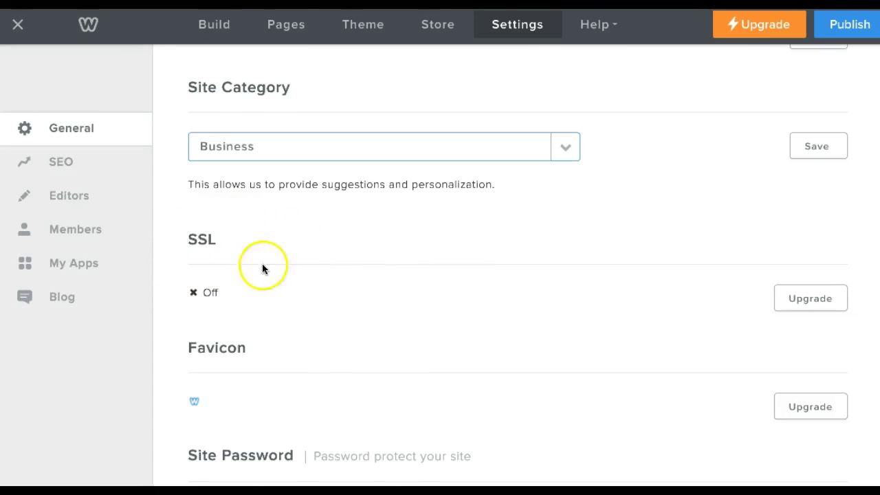
scroll(293, 245, down, 2)
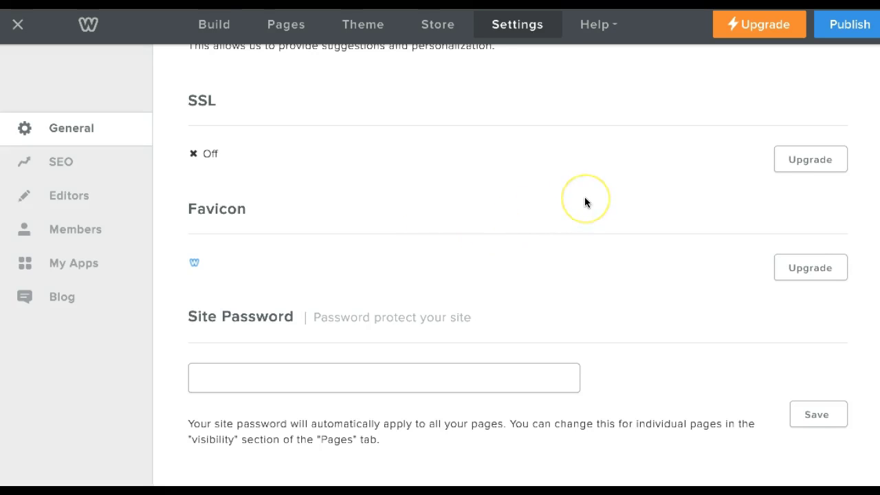
scroll(585, 198, down, 1)
scroll(585, 201, down, 2)
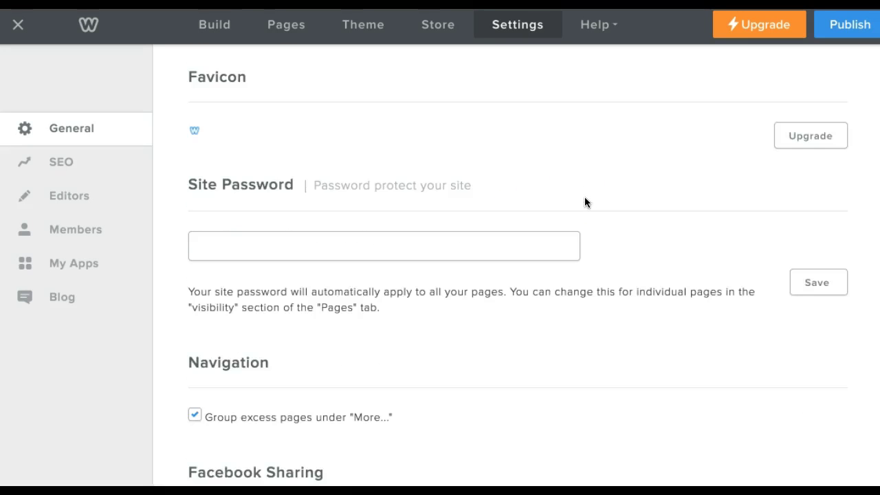
scroll(495, 267, down, 1)
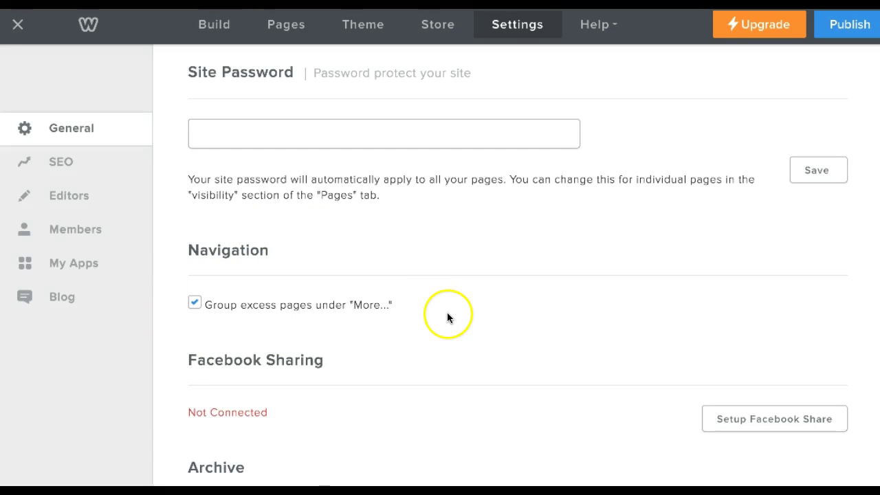
scroll(447, 310, down, 1)
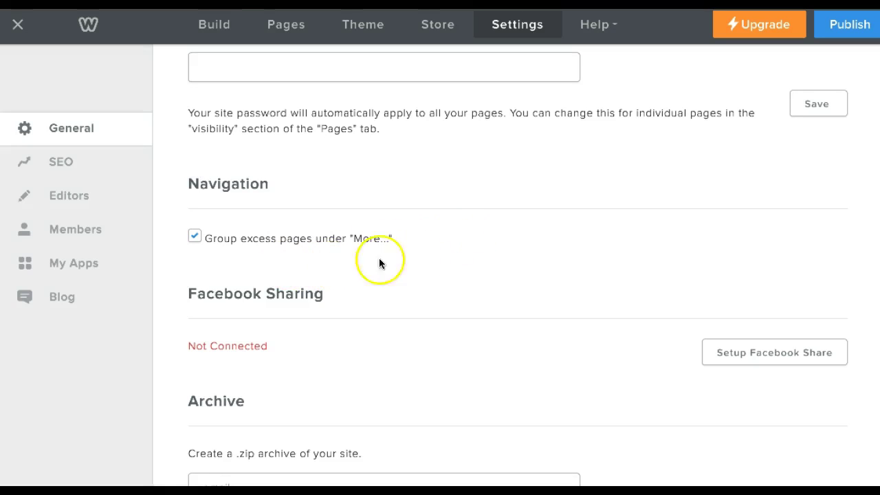
scroll(443, 259, down, 1)
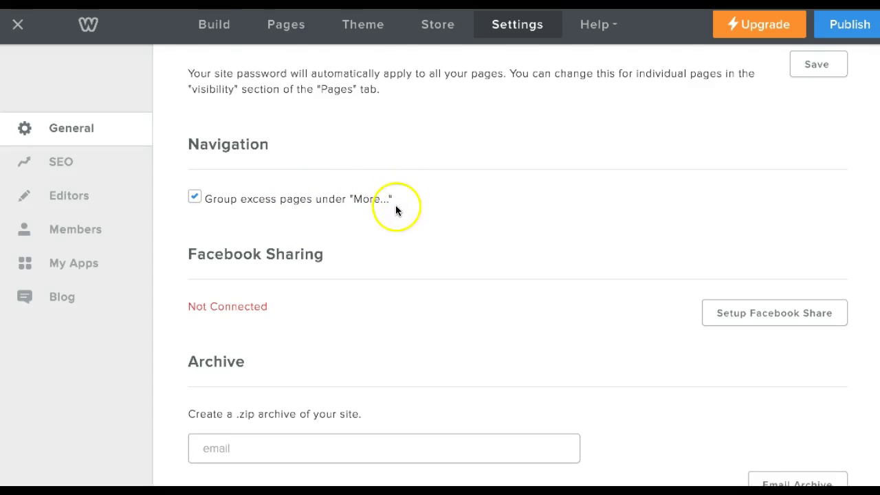
scroll(404, 227, down, 1)
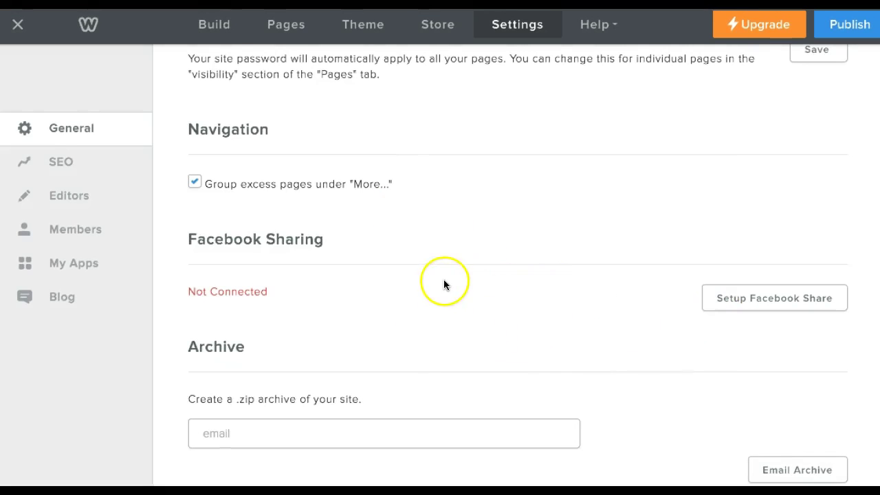
scroll(441, 265, down, 2)
scroll(443, 218, down, 1)
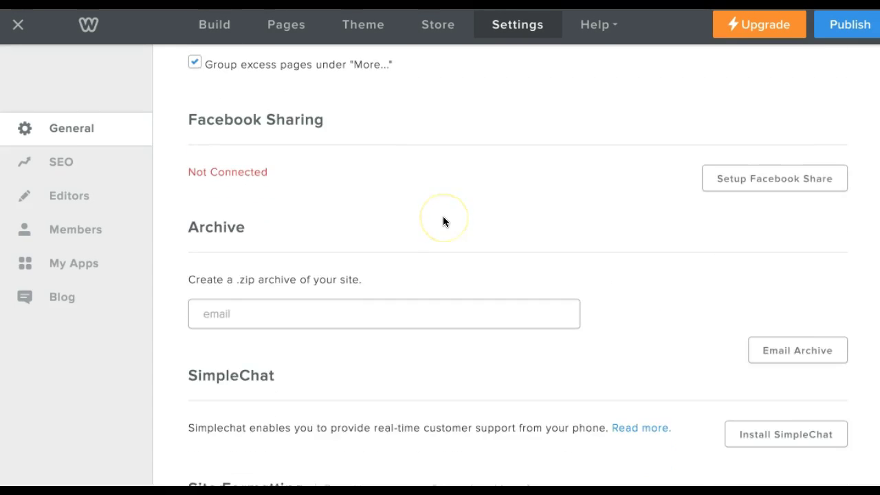
scroll(443, 220, down, 1)
scroll(444, 220, down, 1)
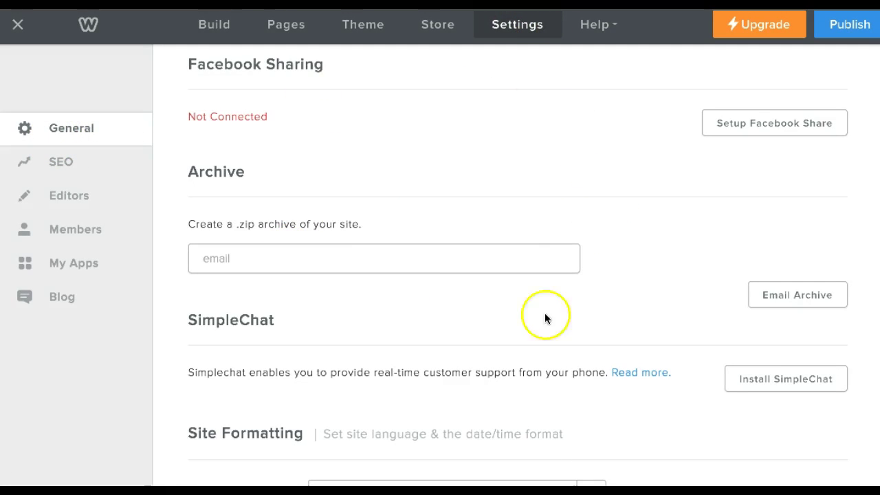
Enter the owner's e-mail address in the Archive field and send the site's .zip archive.
click(310, 256)
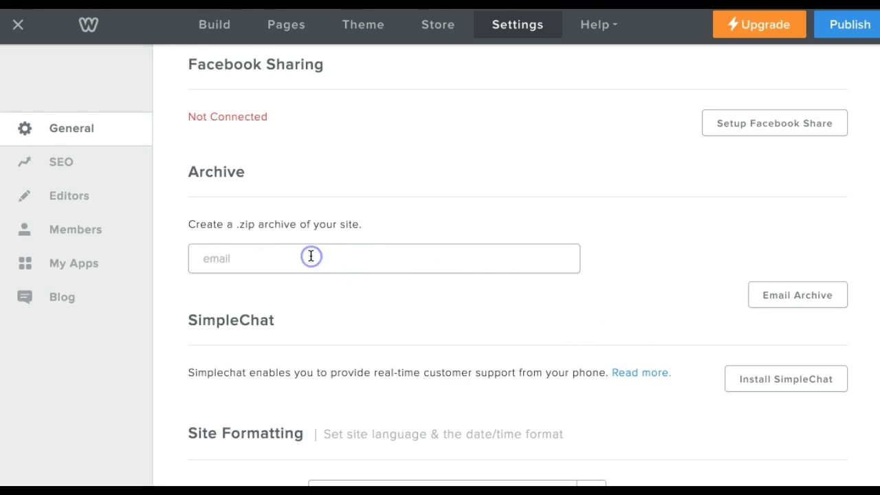
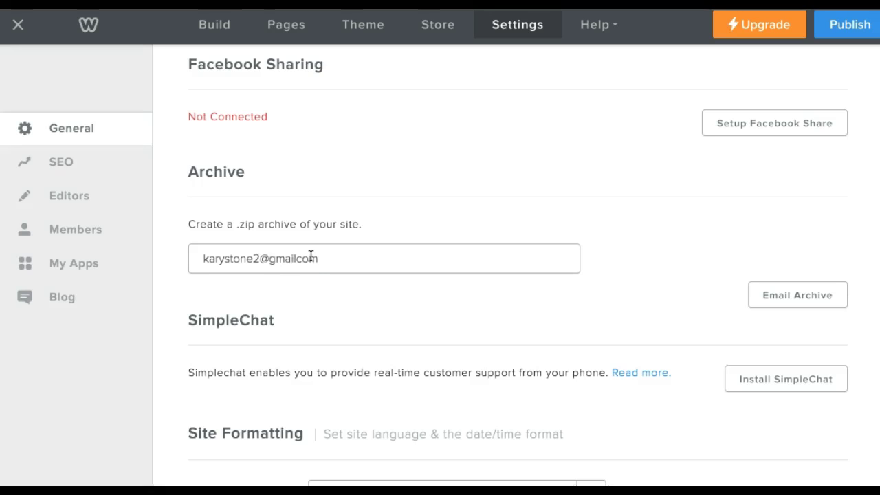
click(820, 298)
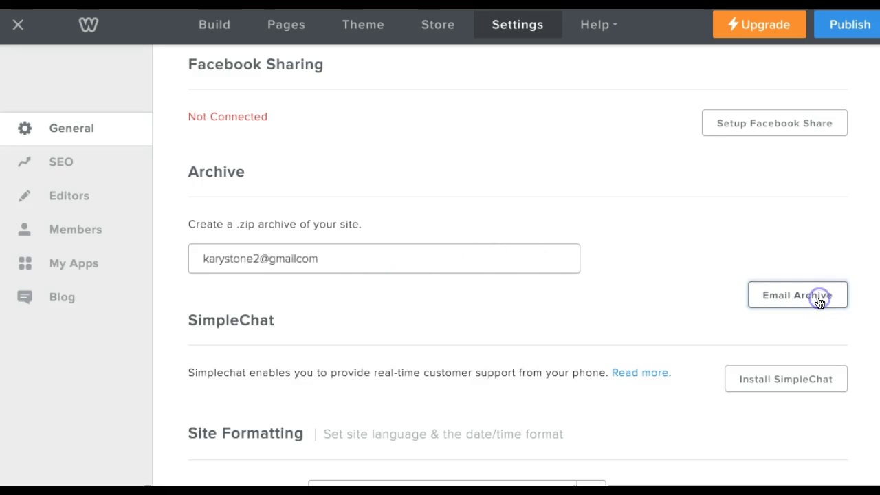
click(764, 299)
click(605, 297)
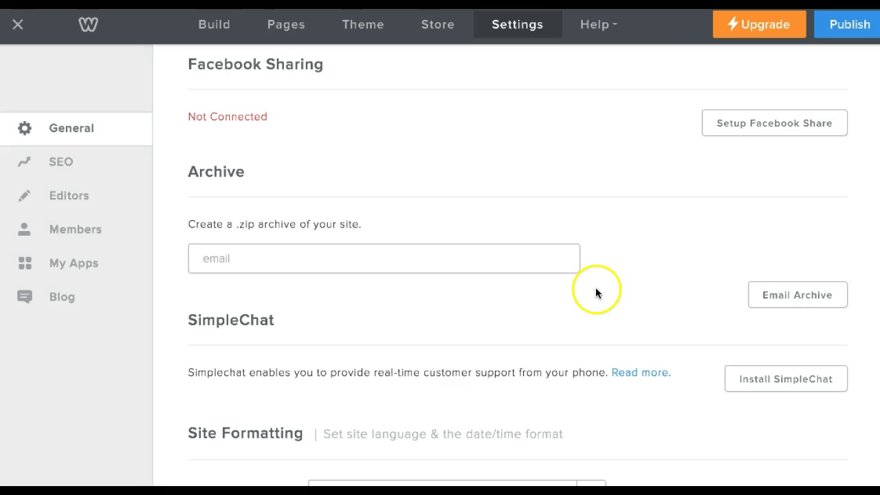
scroll(574, 203, down, 3)
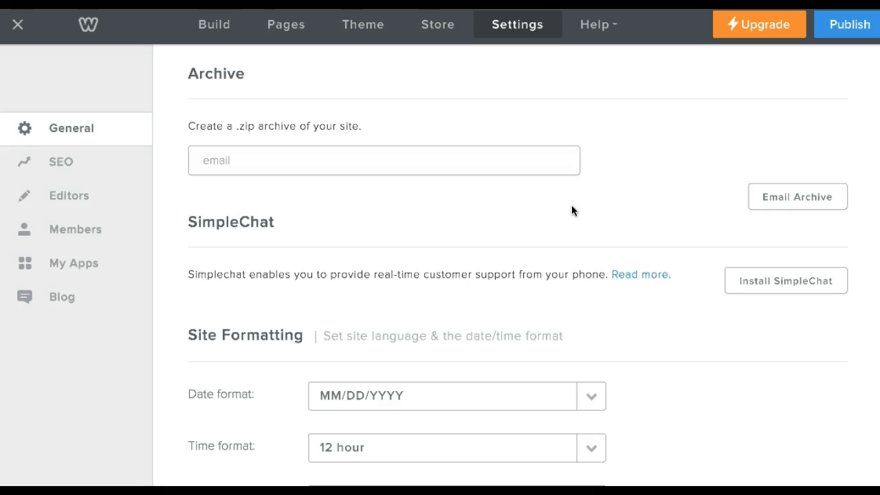
scroll(570, 208, down, 1)
click(637, 193)
scroll(637, 194, down, 1)
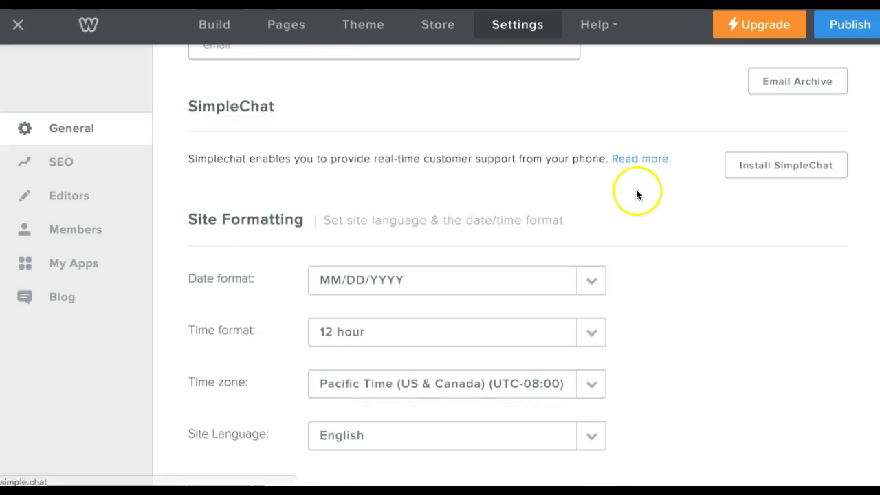
scroll(638, 196, down, 1)
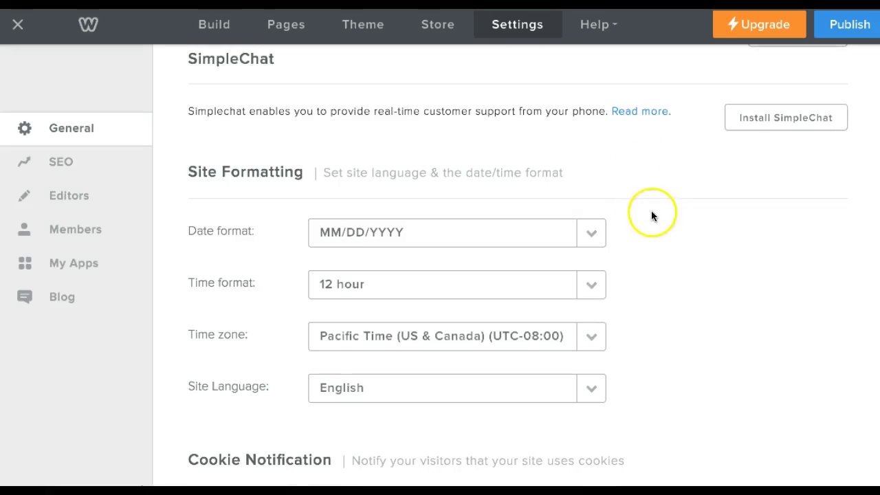
scroll(636, 183, down, 1)
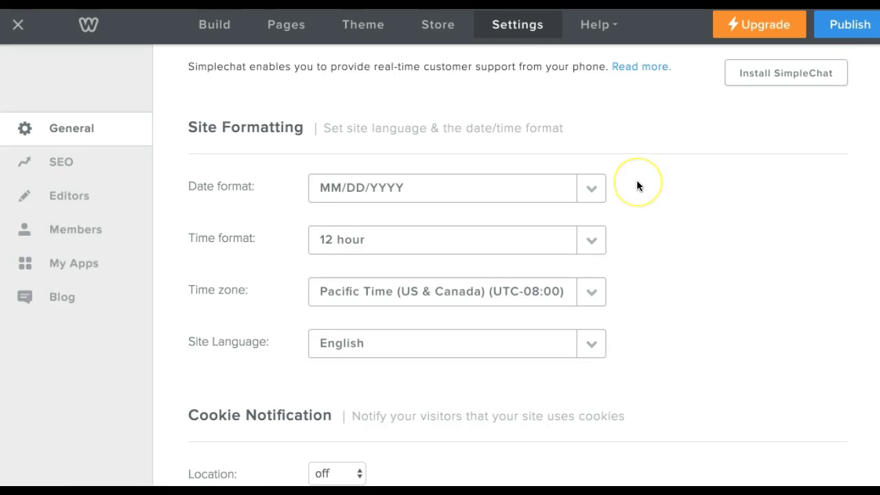
scroll(637, 200, down, 2)
click(632, 236)
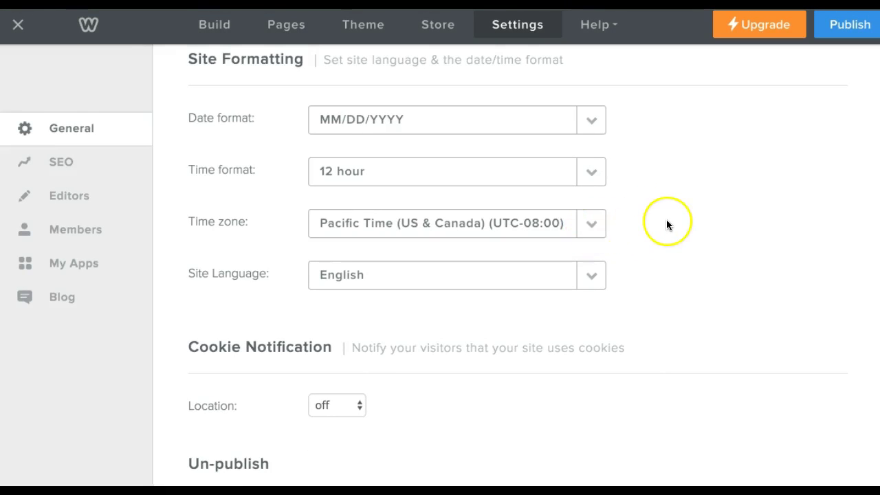
scroll(667, 224, down, 4)
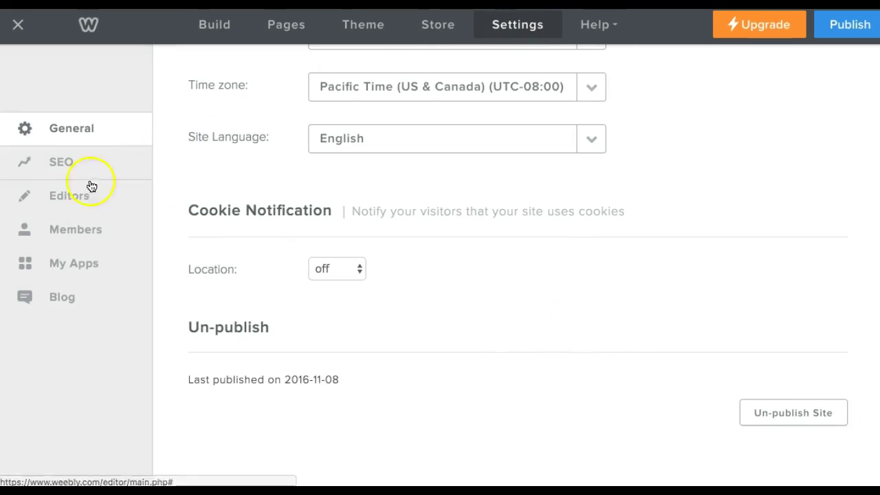
click(73, 166)
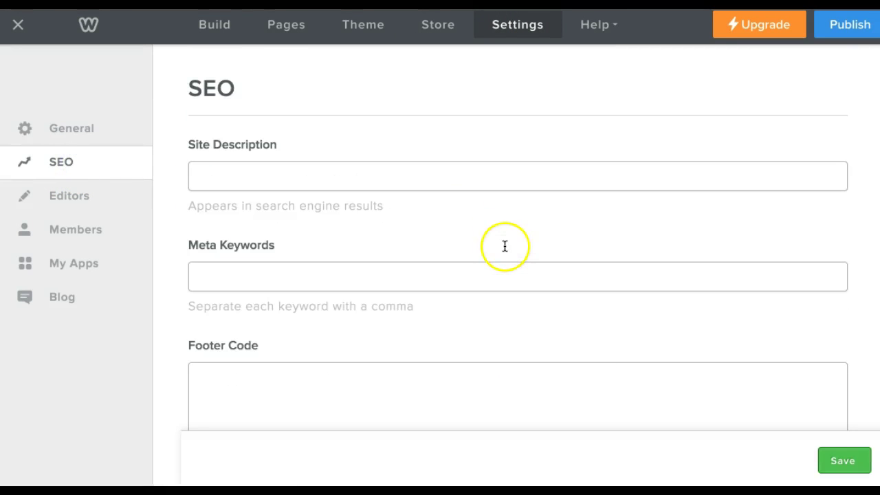
Go to the SEO settings and place the cursor in the Site Description field.
click(320, 176)
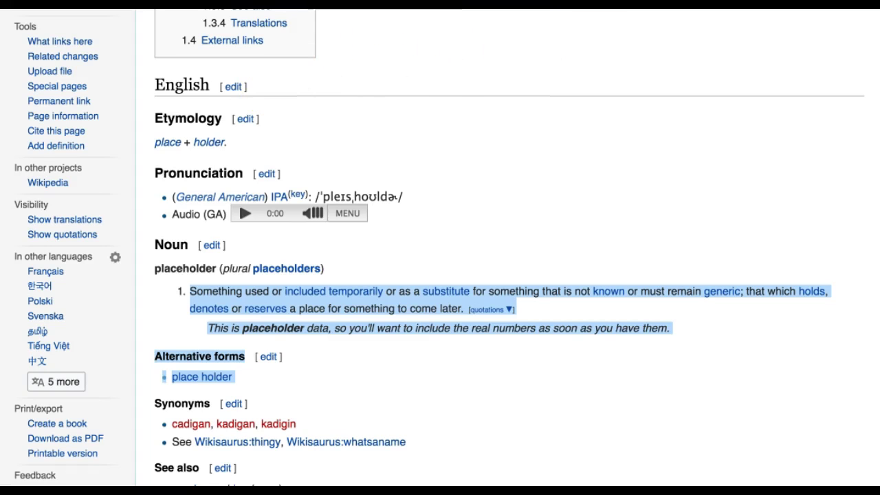
Search Google for 'carpet' to view example listings, then return to Weebly's Meta Keywords field.
text(google.com)
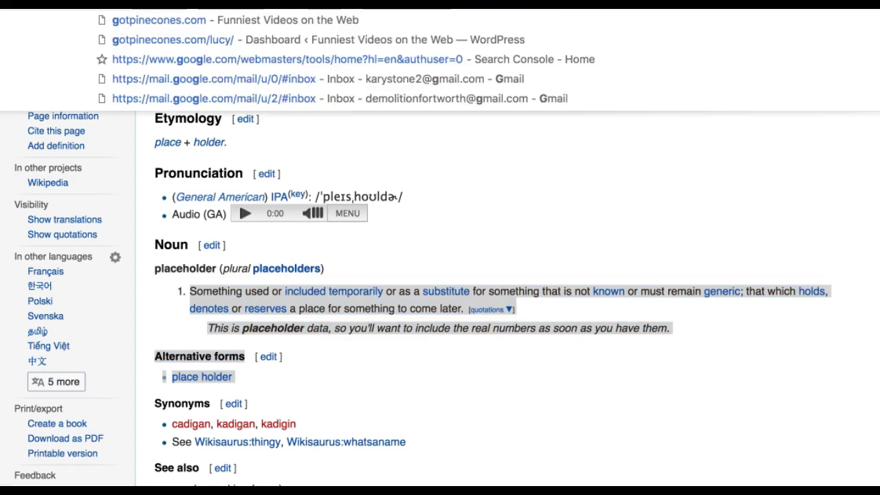
key(Return)
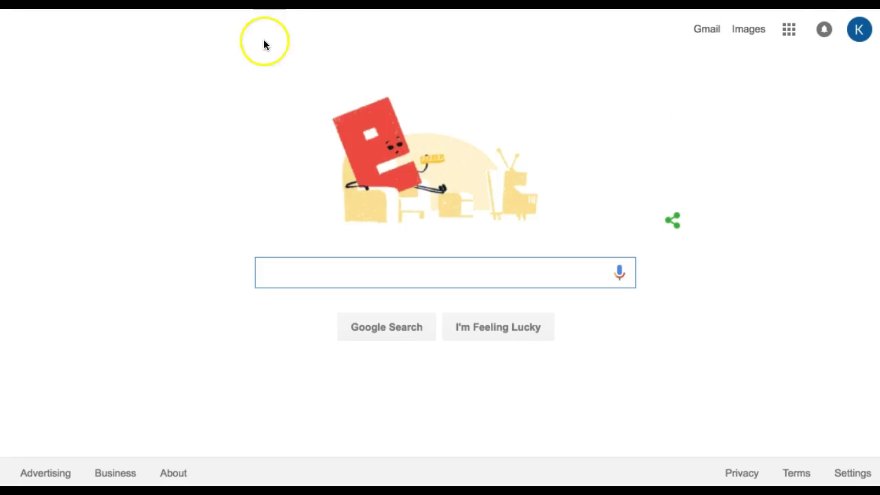
text(carpet)
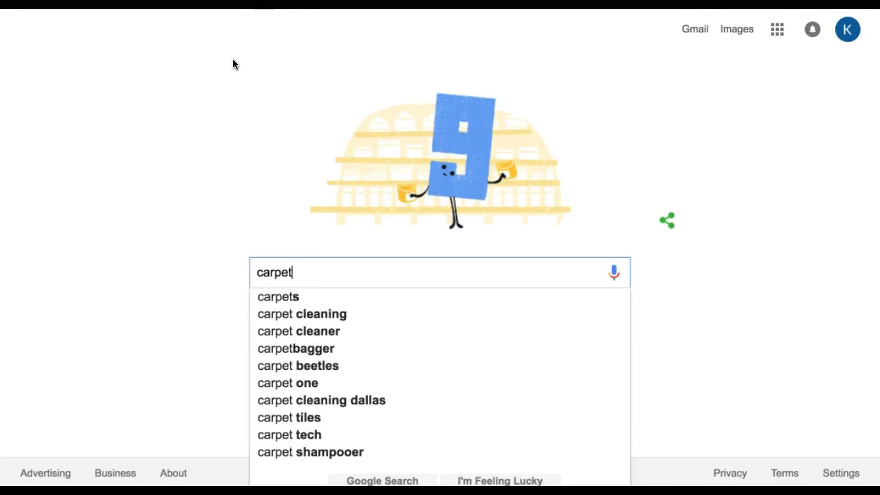
key(Return)
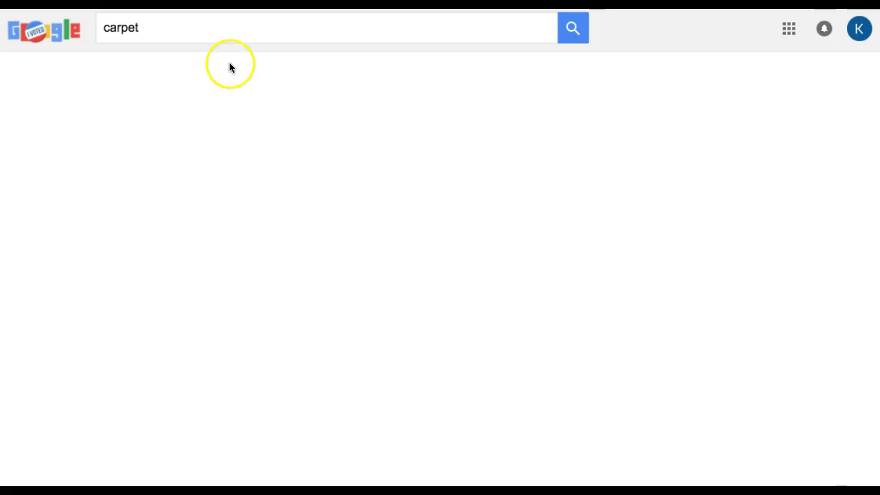
scroll(313, 275, down, 6)
scroll(313, 275, down, 8)
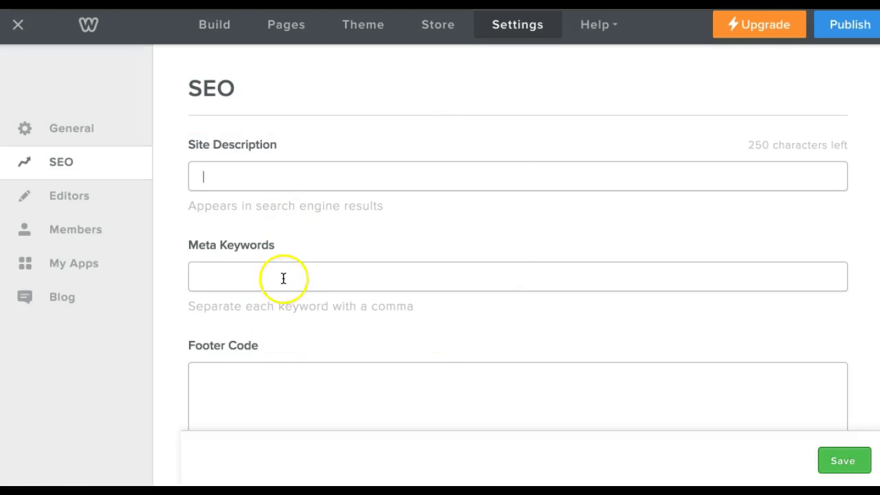
click(284, 277)
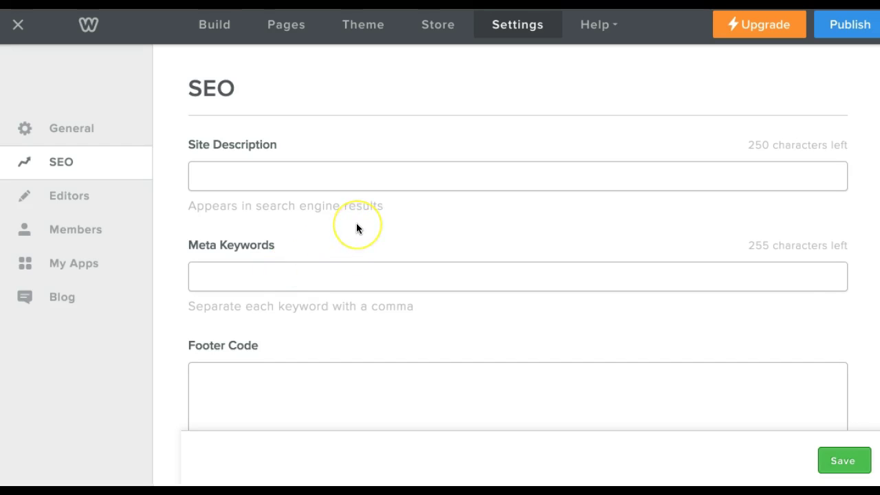
Scroll the SEO settings and click into the Footer Code box.
scroll(357, 225, down, 3)
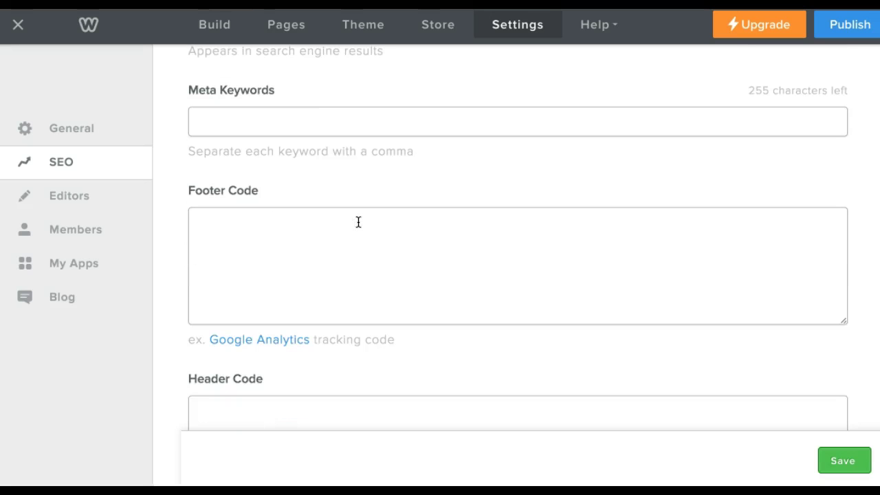
scroll(393, 221, down, 1)
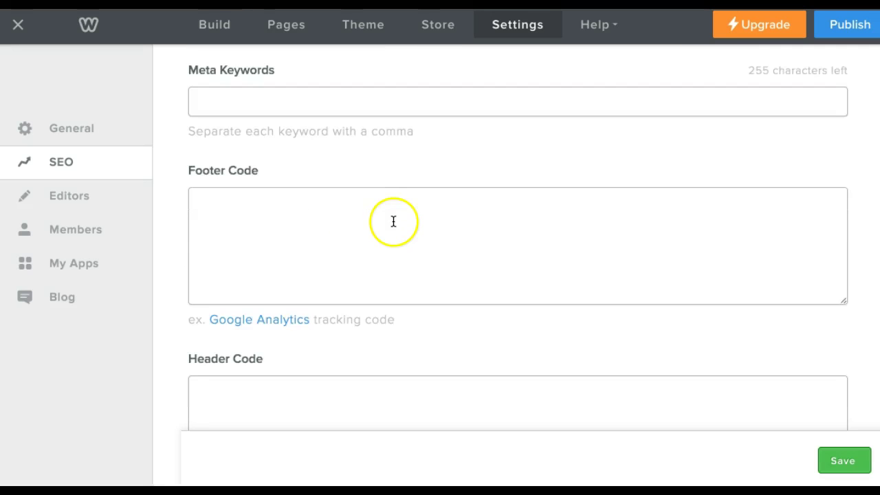
scroll(399, 217, down, 5)
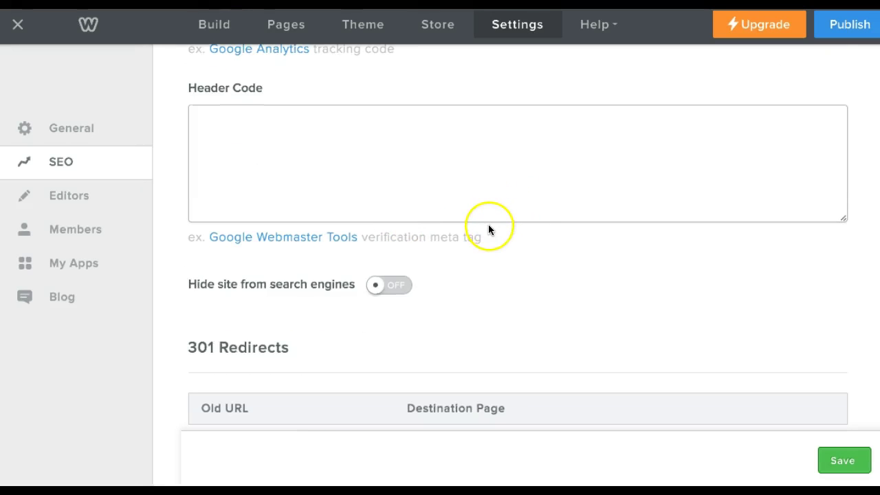
scroll(488, 229, up, 1)
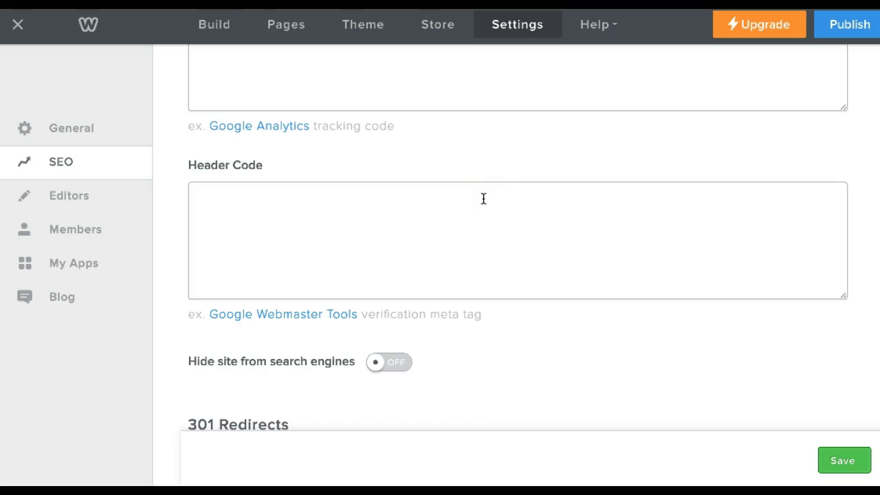
scroll(463, 202, up, 4)
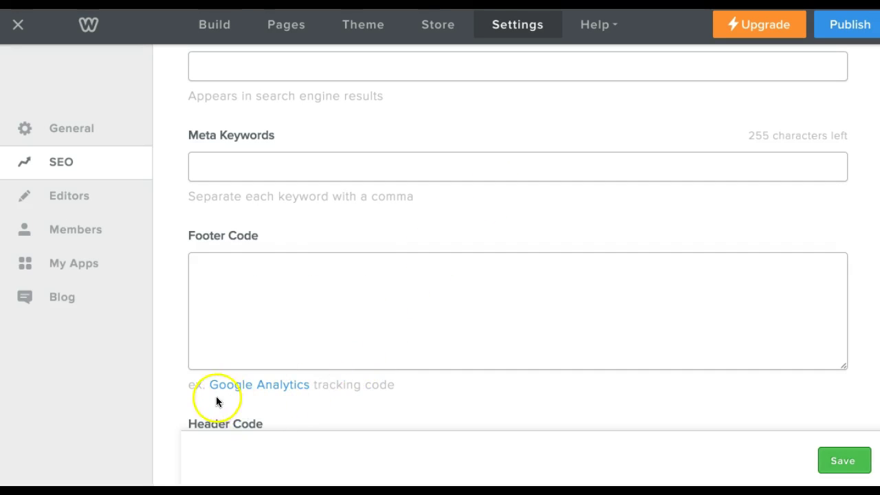
click(404, 371)
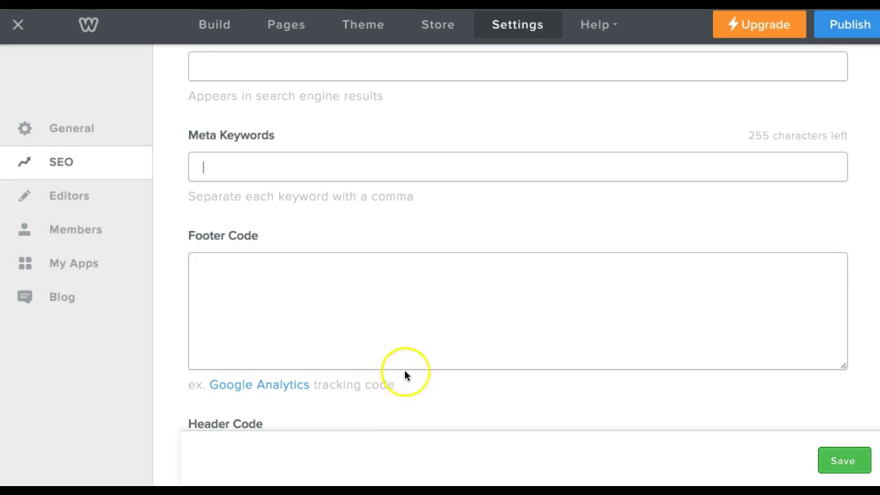
click(445, 297)
click(456, 284)
Review Header Code, the 'Hide site from search engines' option and 301 Redirects.
scroll(453, 272, down, 1)
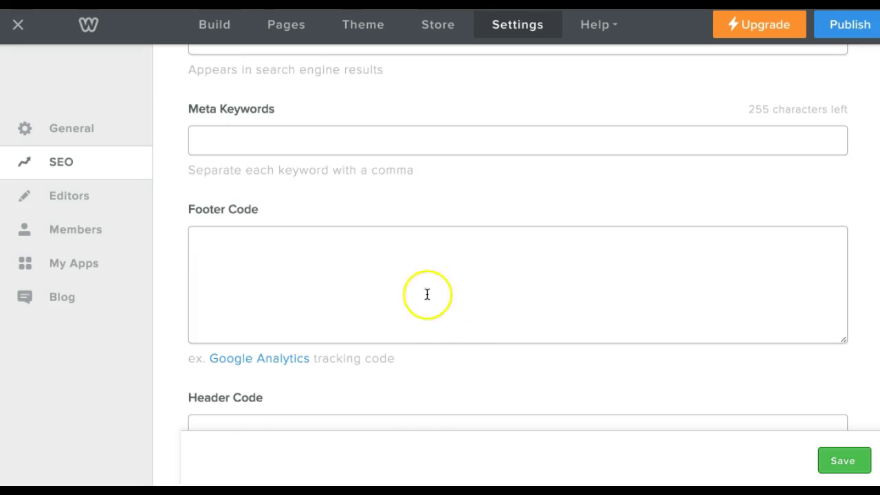
scroll(485, 271, down, 5)
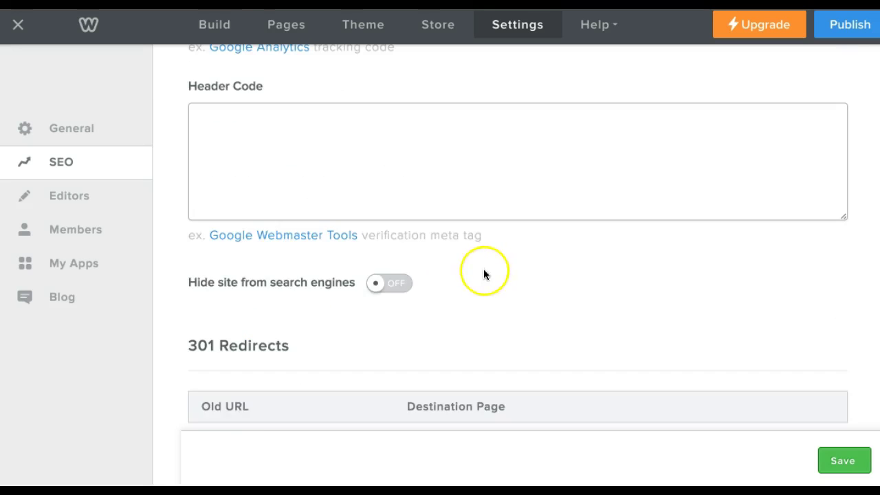
scroll(364, 206, up, 1)
scroll(296, 176, down, 1)
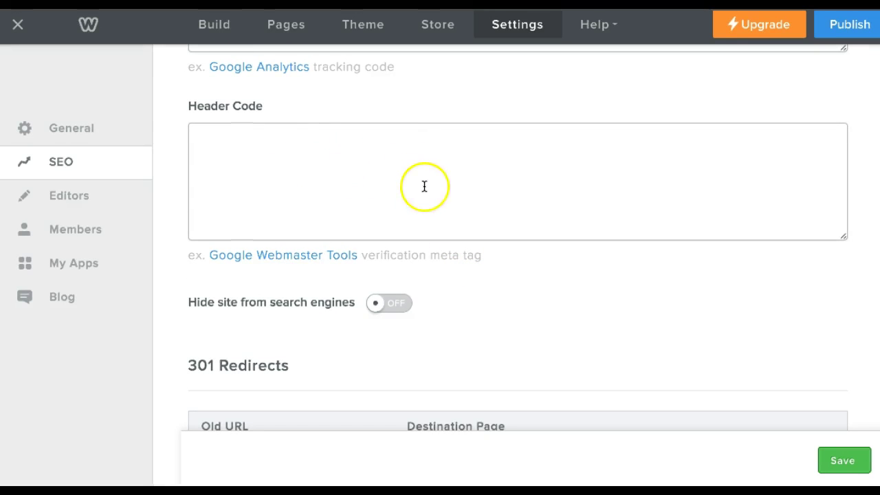
scroll(434, 188, up, 2)
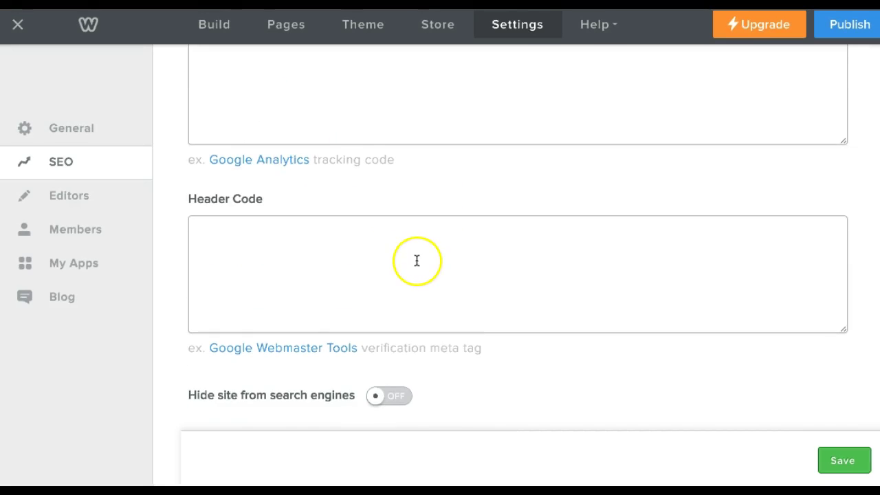
scroll(418, 259, up, 3)
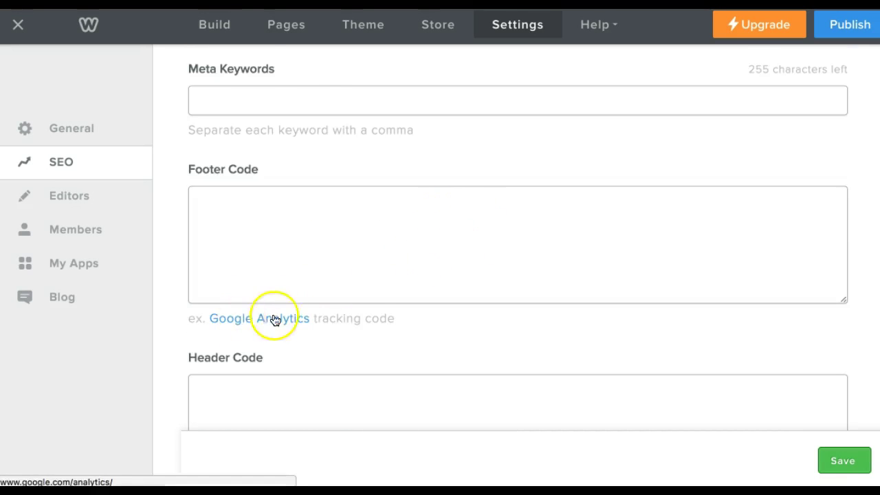
scroll(330, 317, down, 3)
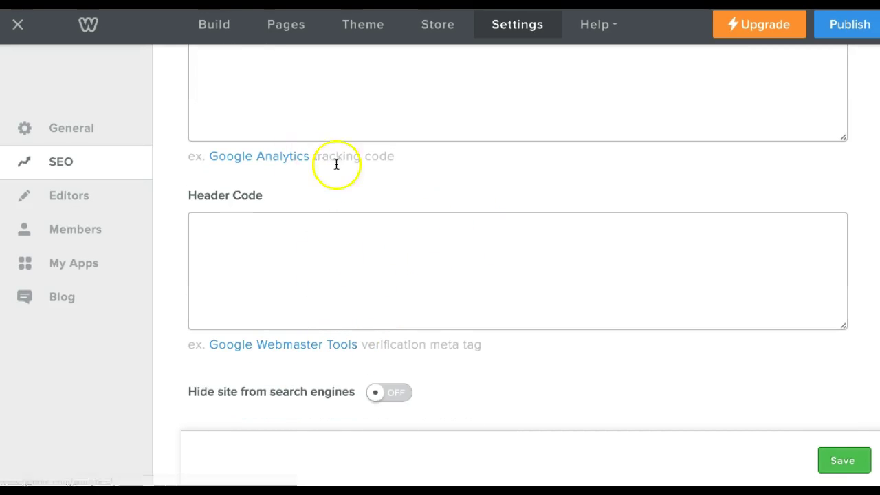
scroll(485, 268, down, 2)
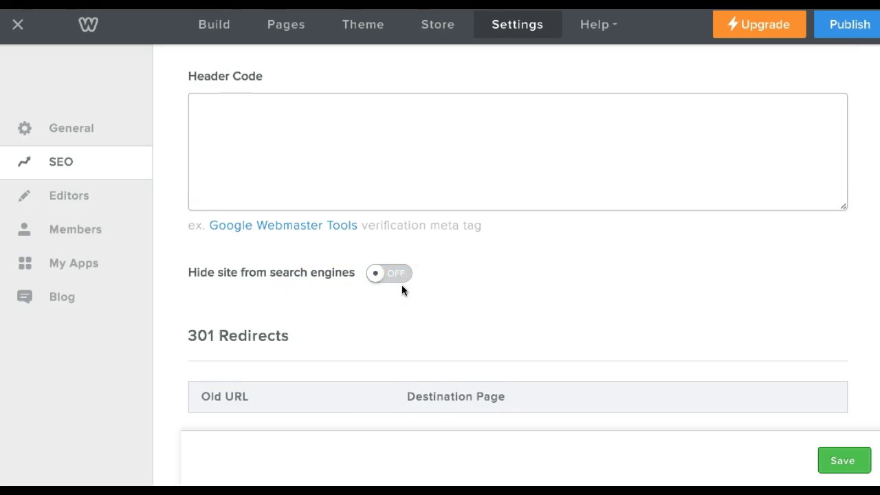
scroll(407, 282, down, 1)
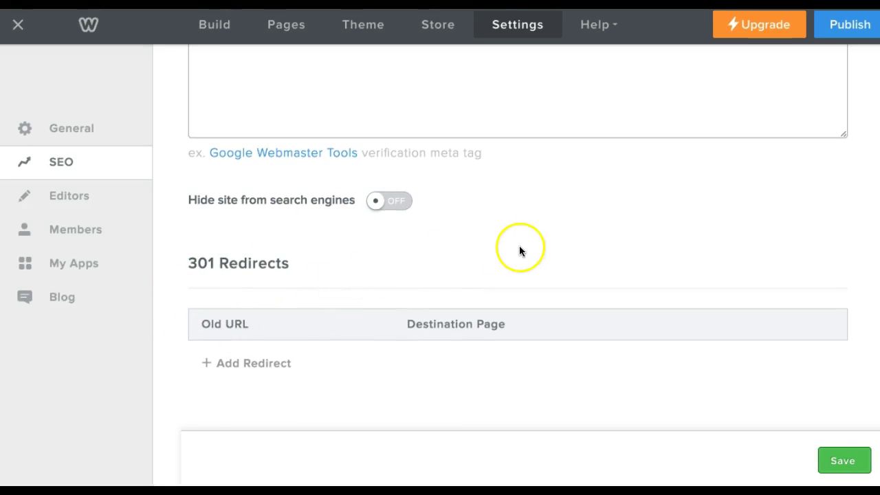
Save the SEO settings, switch to General settings, and open the Help menu.
scroll(540, 243, down, 1)
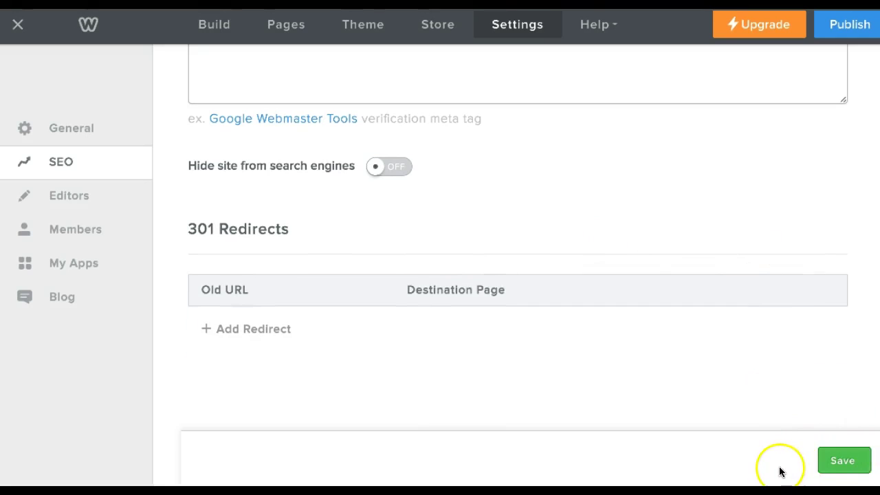
click(843, 461)
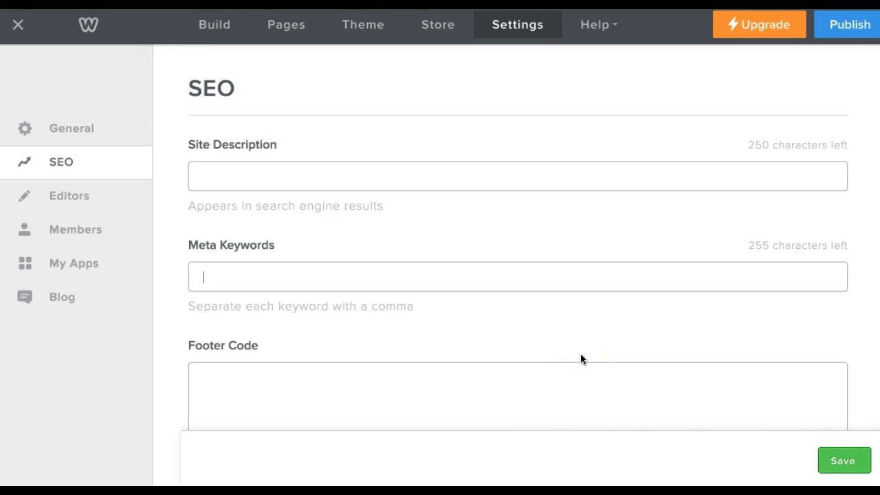
scroll(580, 359, down, 5)
click(570, 356)
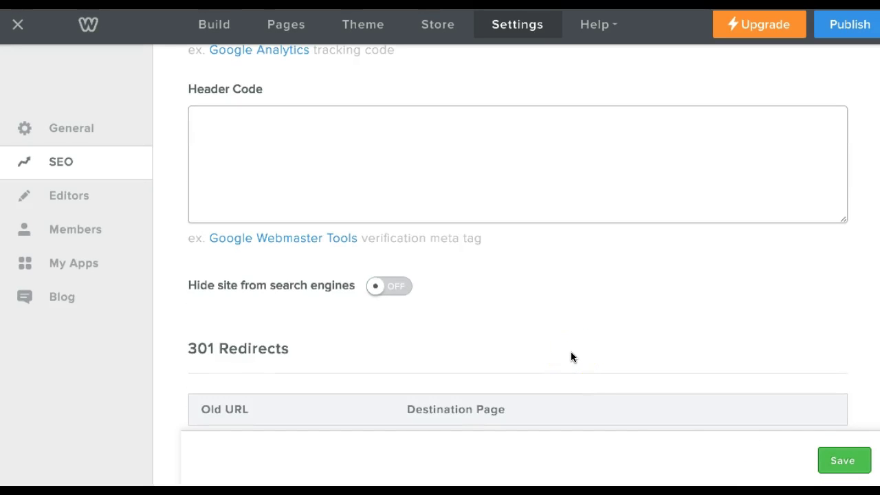
scroll(440, 122, up, 5)
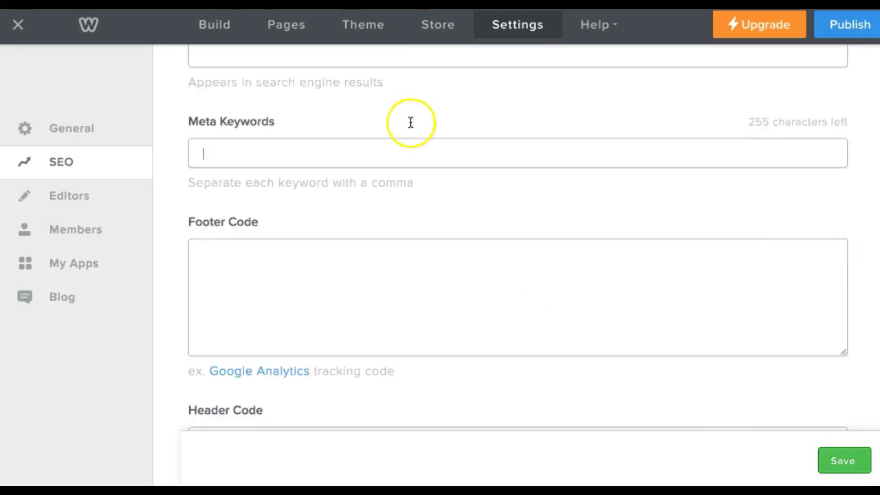
scroll(504, 196, down, 5)
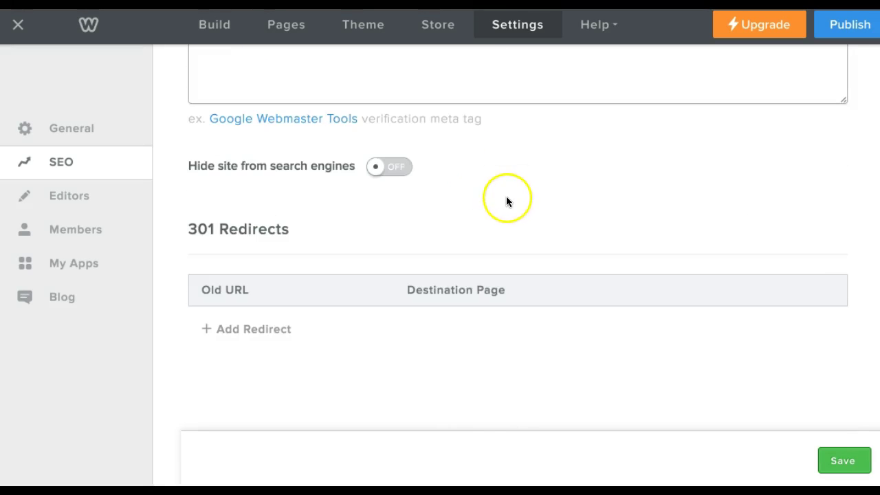
scroll(523, 213, up, 5)
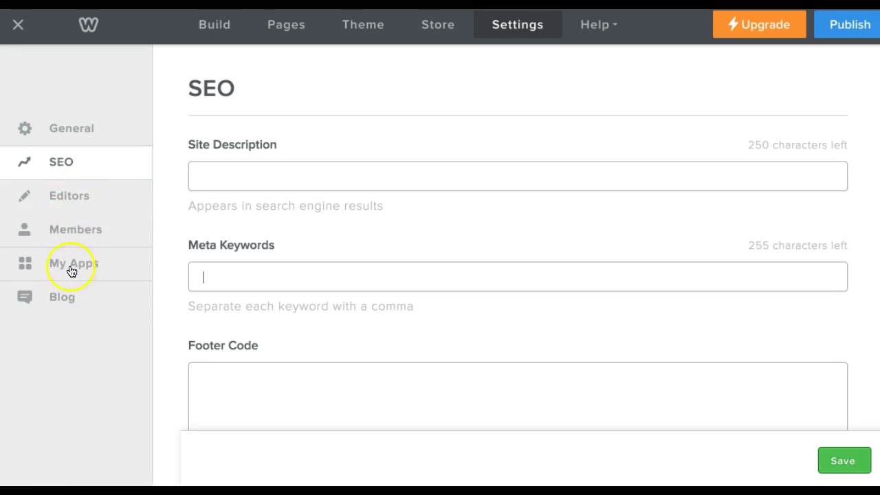
click(88, 131)
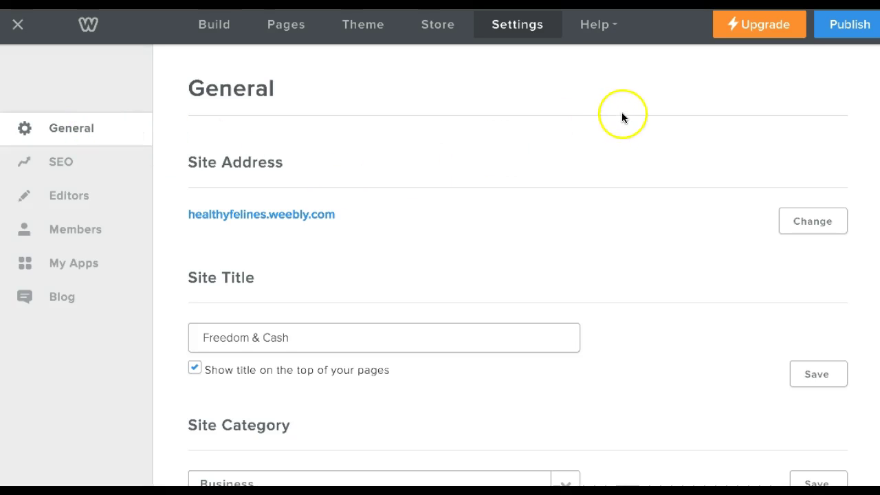
click(603, 26)
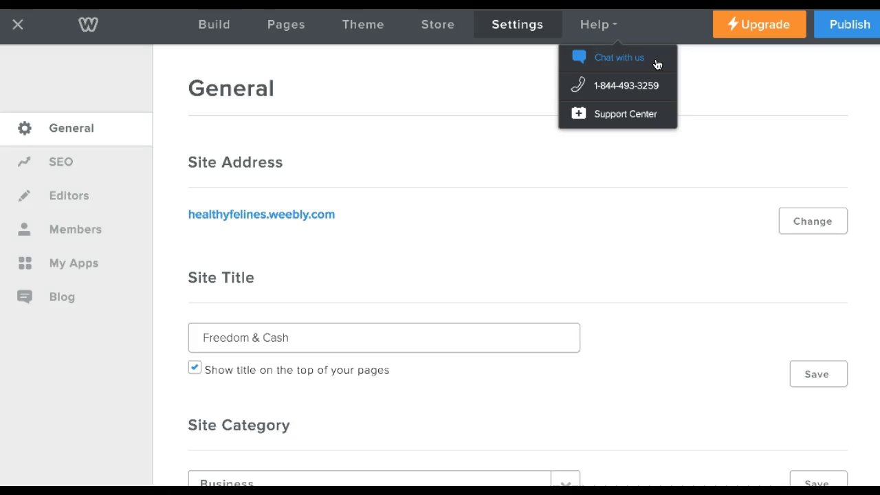
Check the Help menu's phone support option and open the Support Center.
click(658, 86)
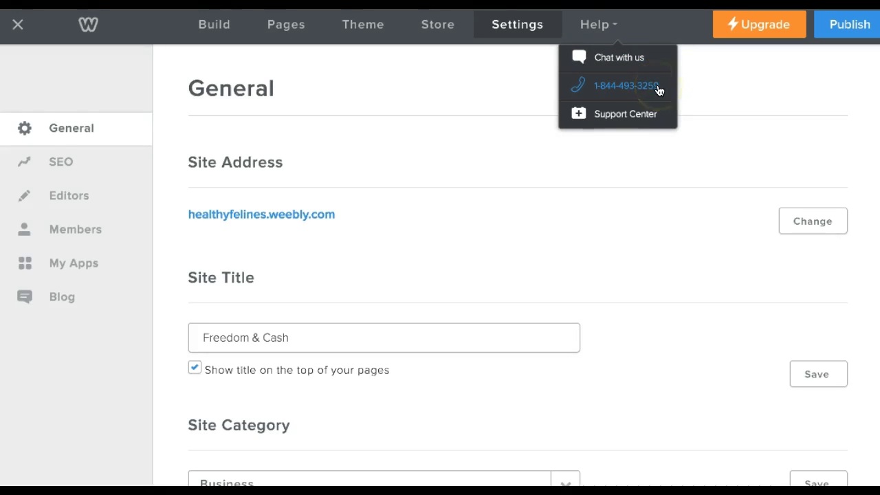
click(653, 114)
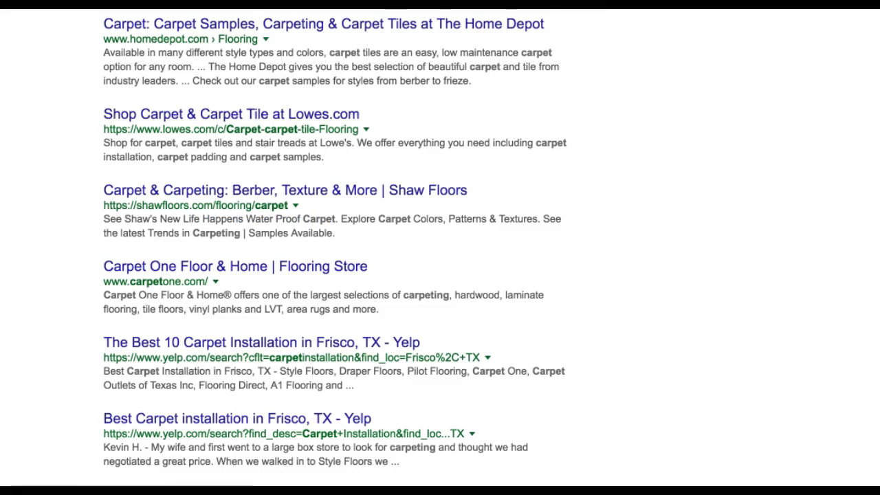
click(338, 141)
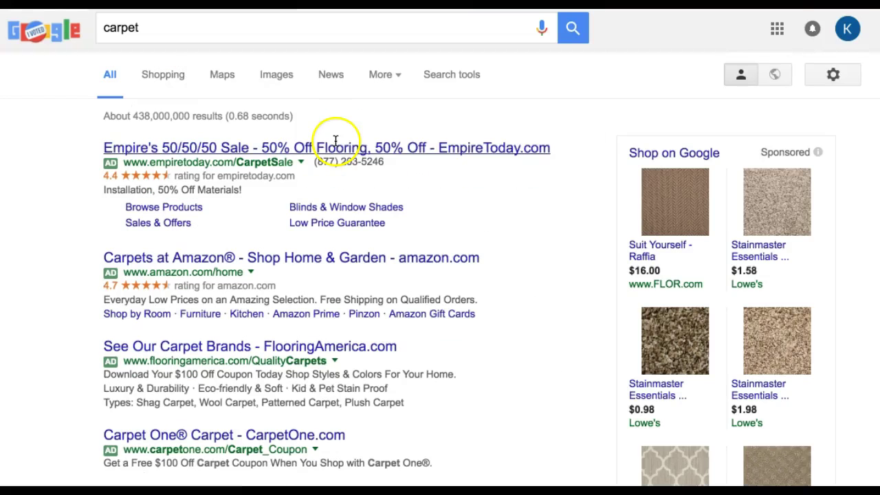
Replace the carpet query with 'how to move pictures in weebly' and review the results.
drag(151, 27, 82, 29)
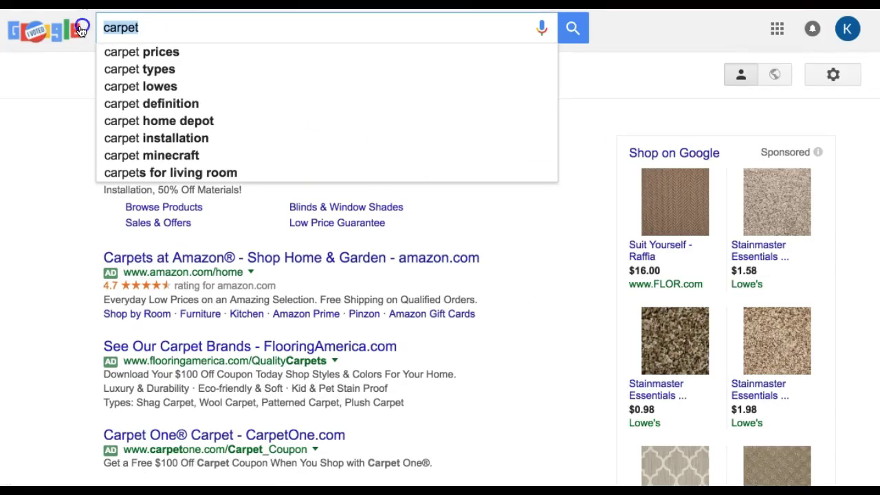
text(how to )
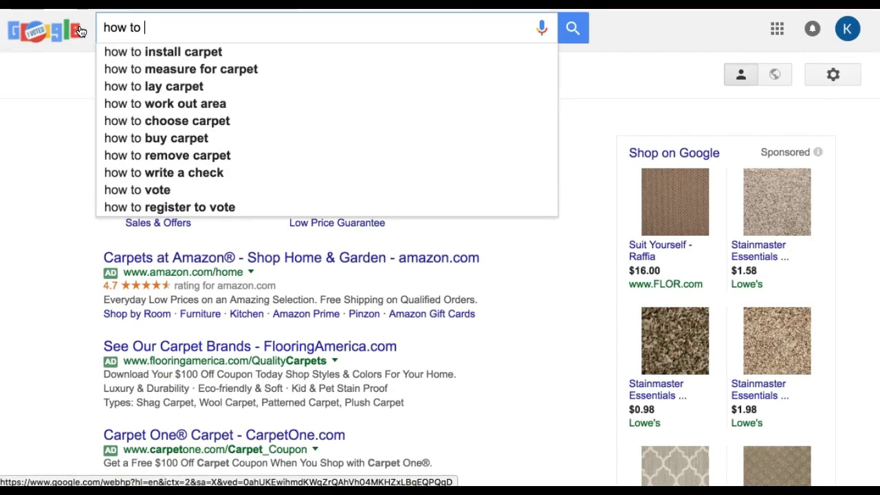
text(move )
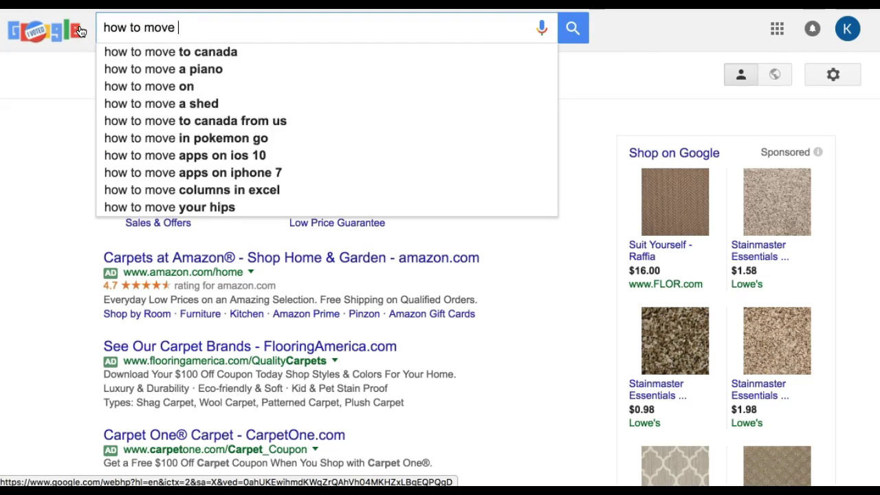
text(pictures in weebly)
key(Return)
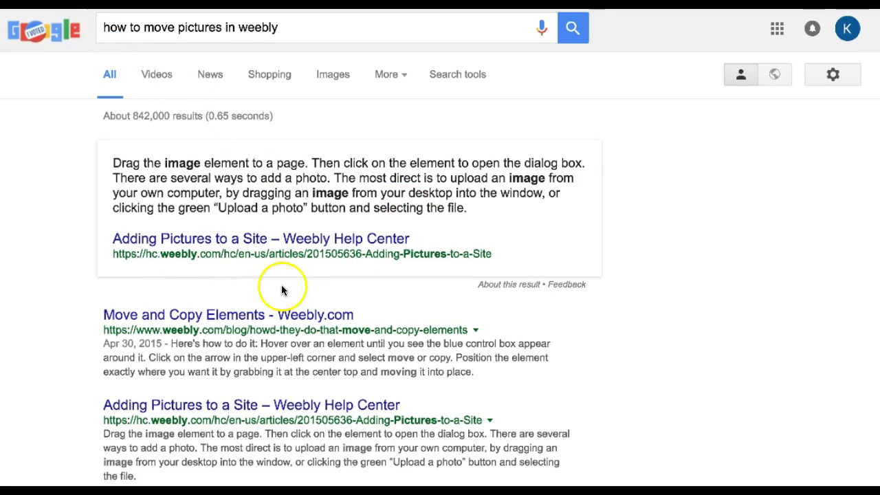
scroll(280, 297, down, 3)
scroll(337, 311, up, 3)
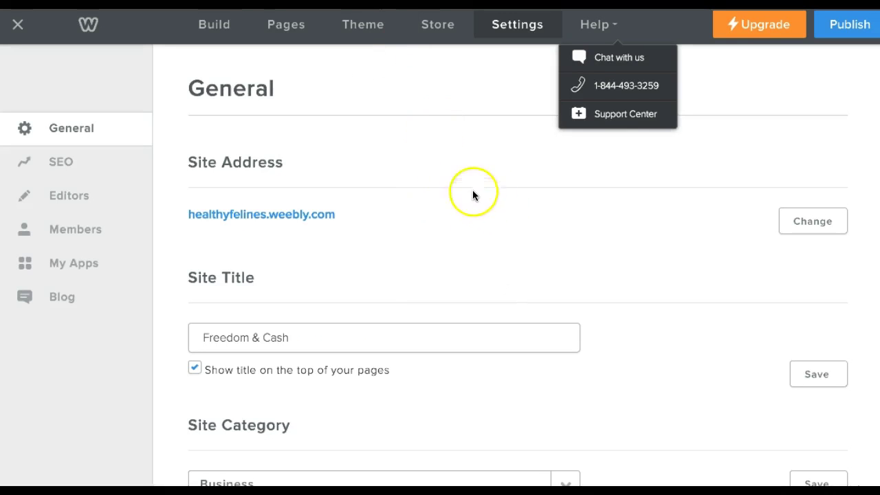
Exit the editor with the top-left X to return to the Freedom & Cash dashboard.
click(19, 26)
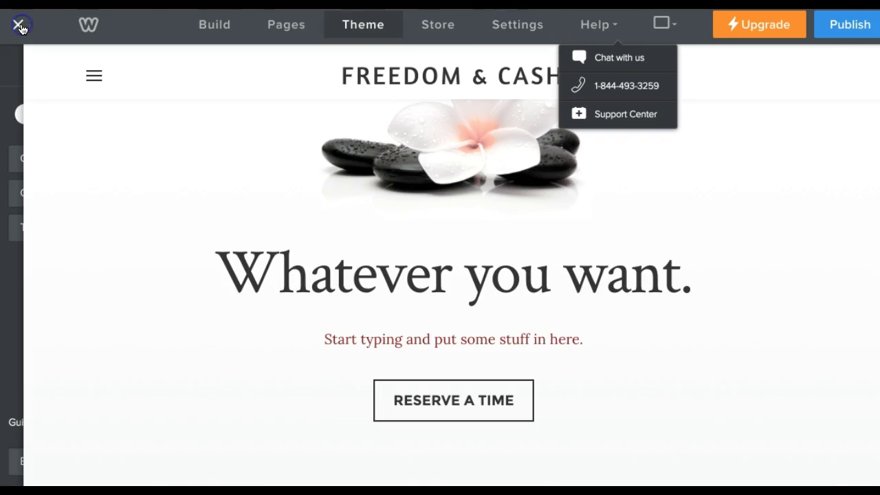
click(20, 25)
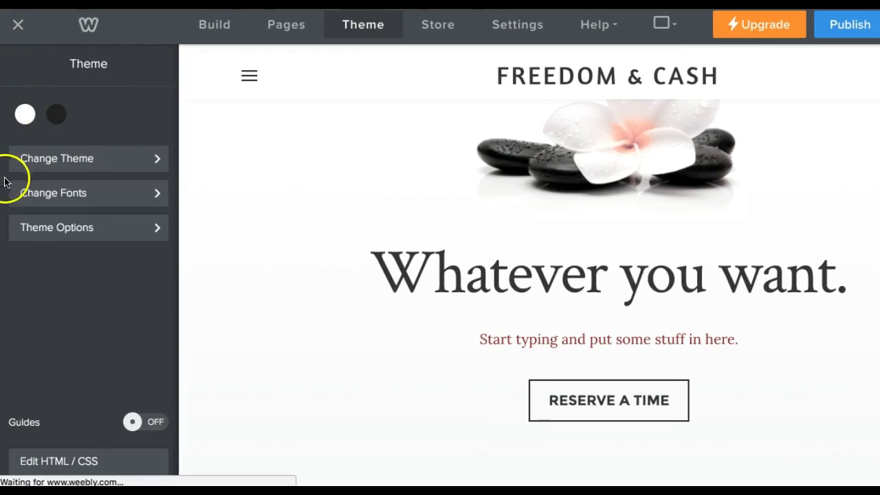
click(20, 26)
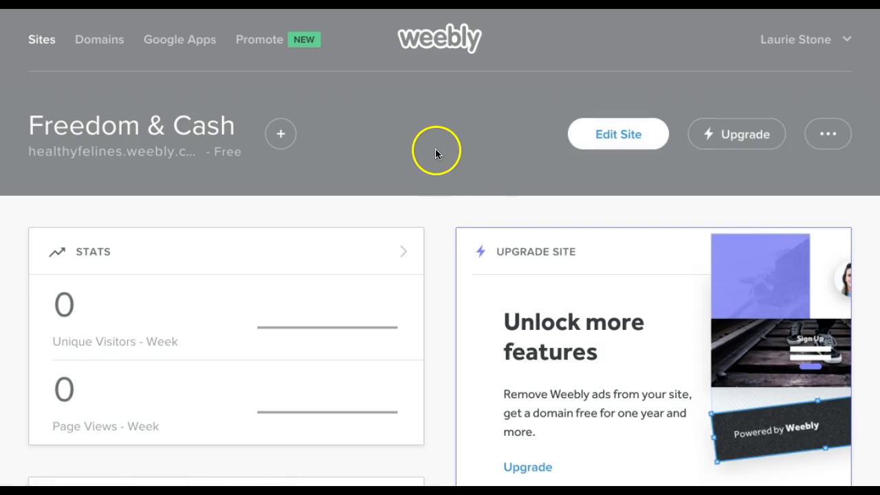
scroll(440, 144, down, 5)
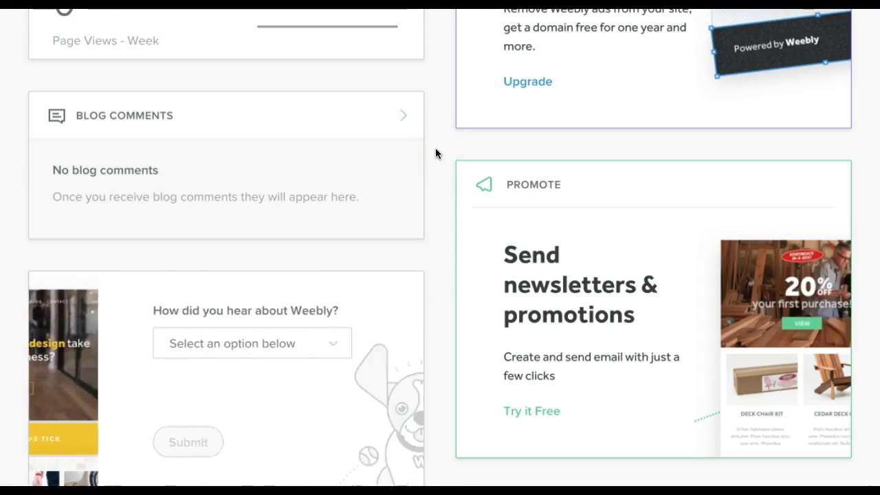
scroll(435, 148, up, 5)
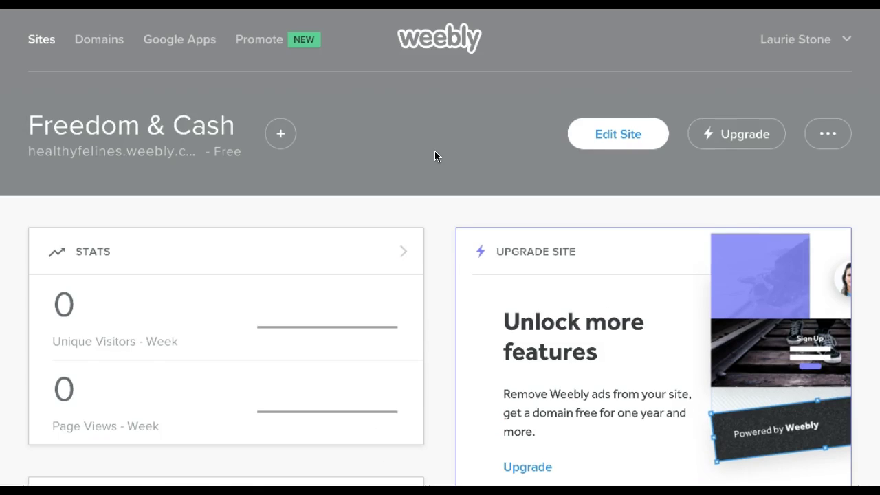